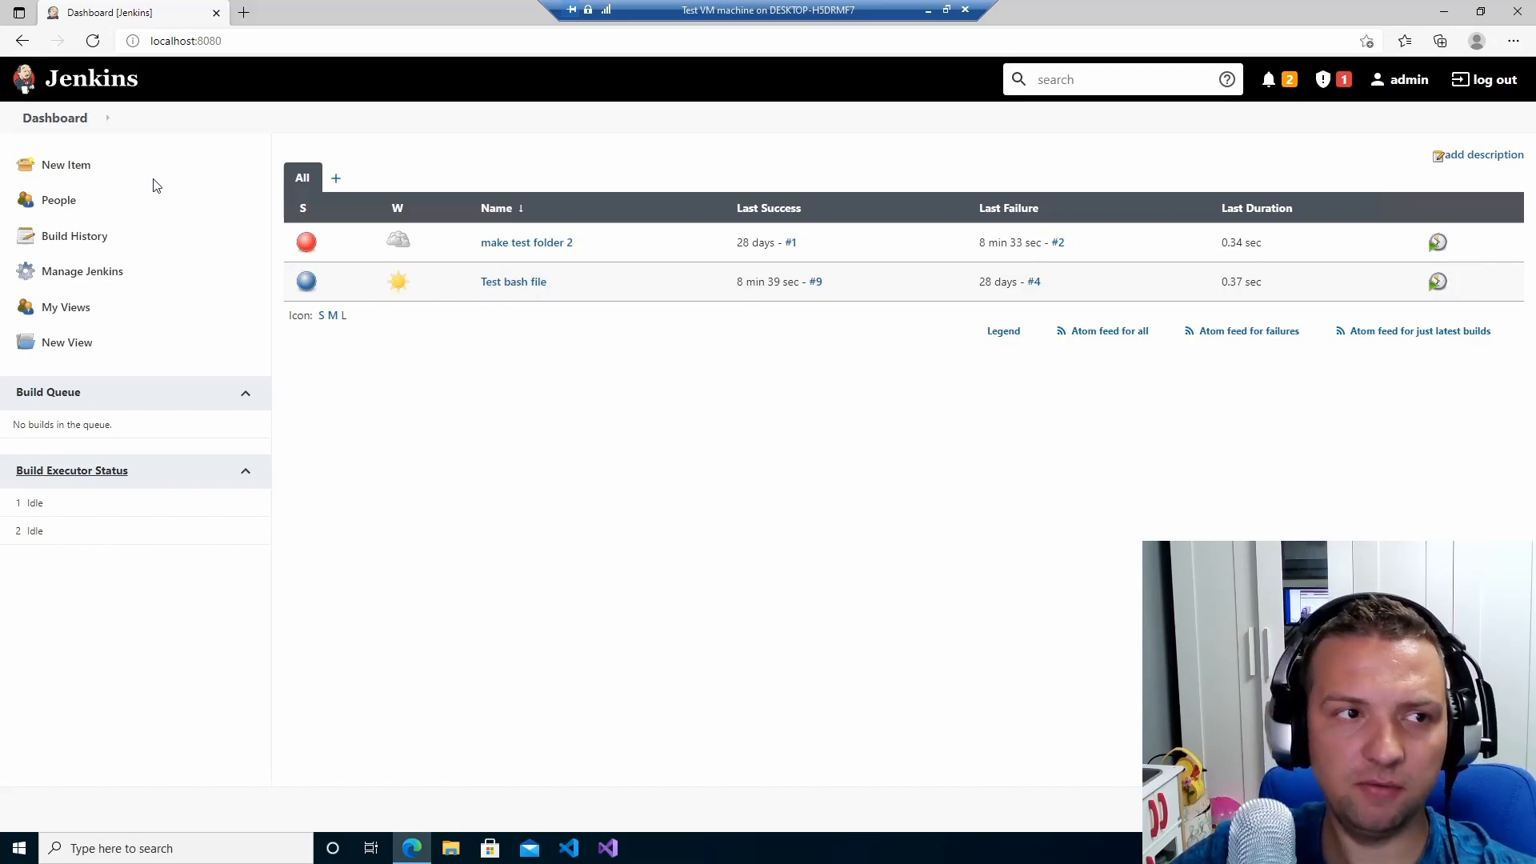
# Create a new Freestyle project named Build_triggers_tutorials
pyautogui.click(82, 172)
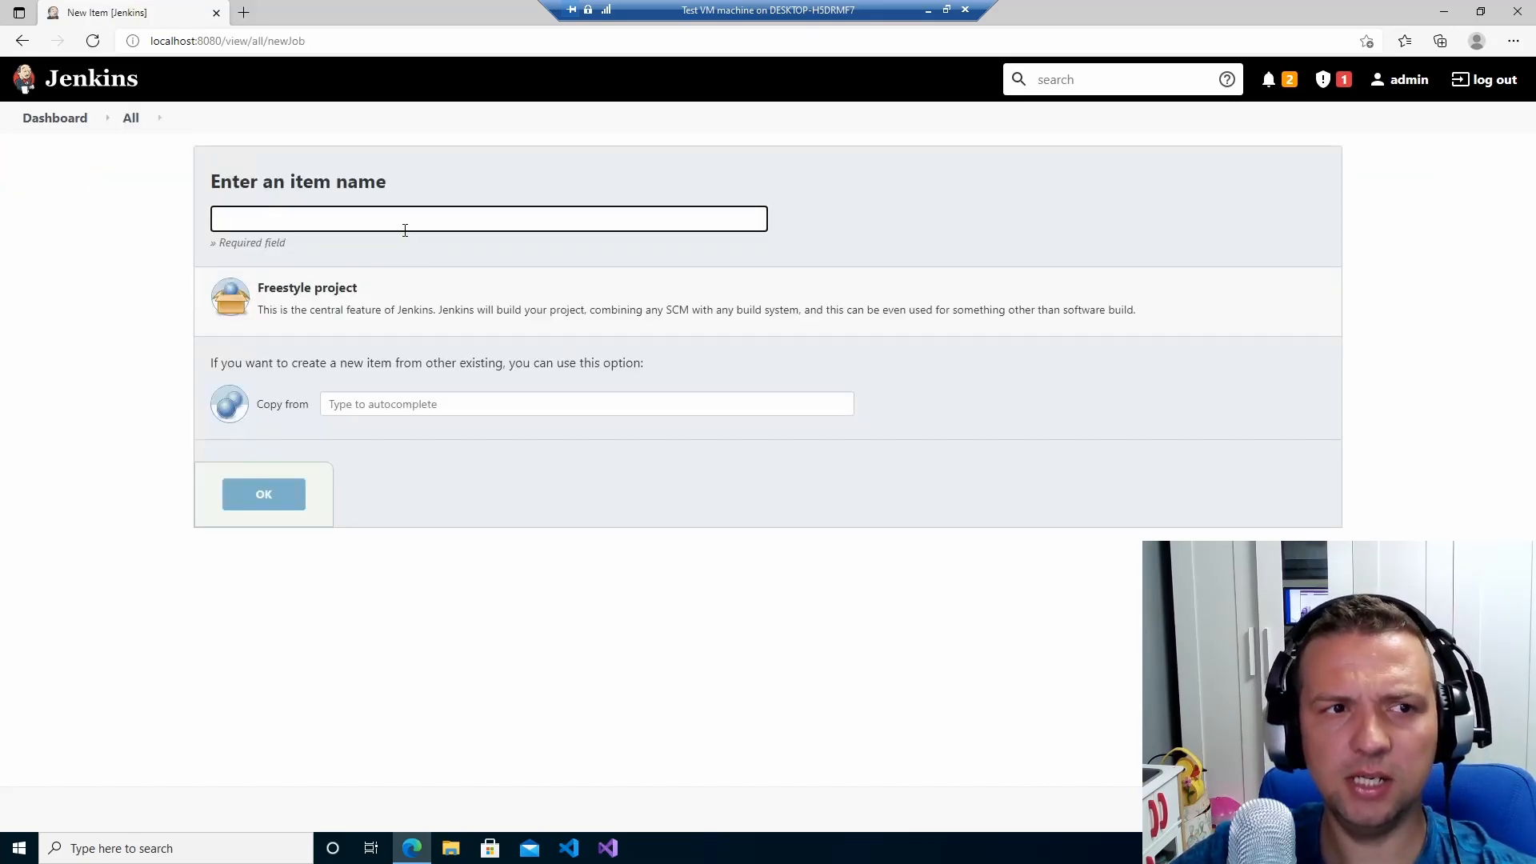
pyautogui.click(405, 228)
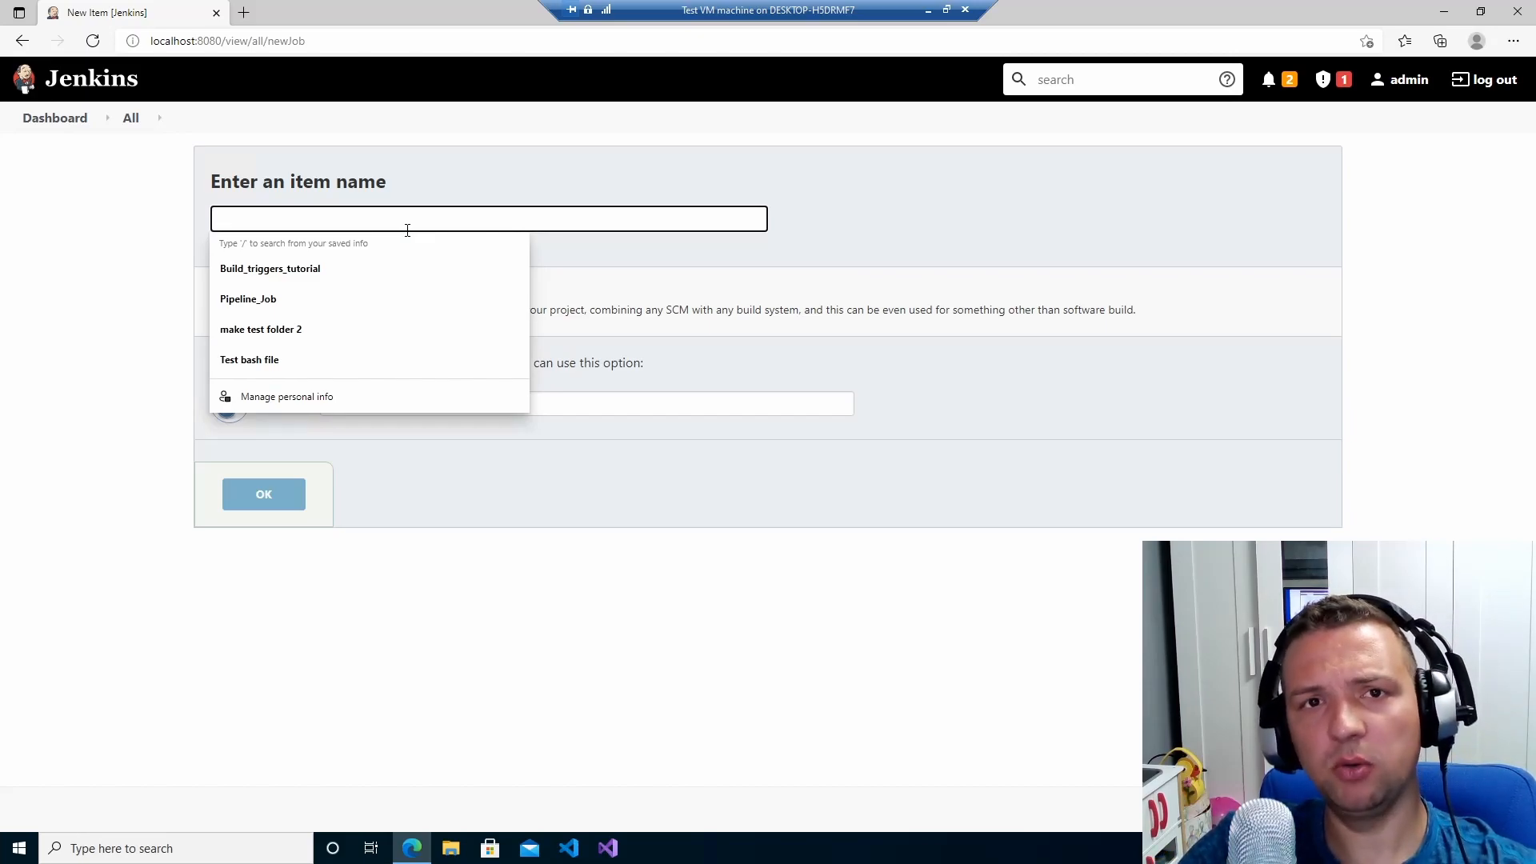
pyautogui.write('Buiil')
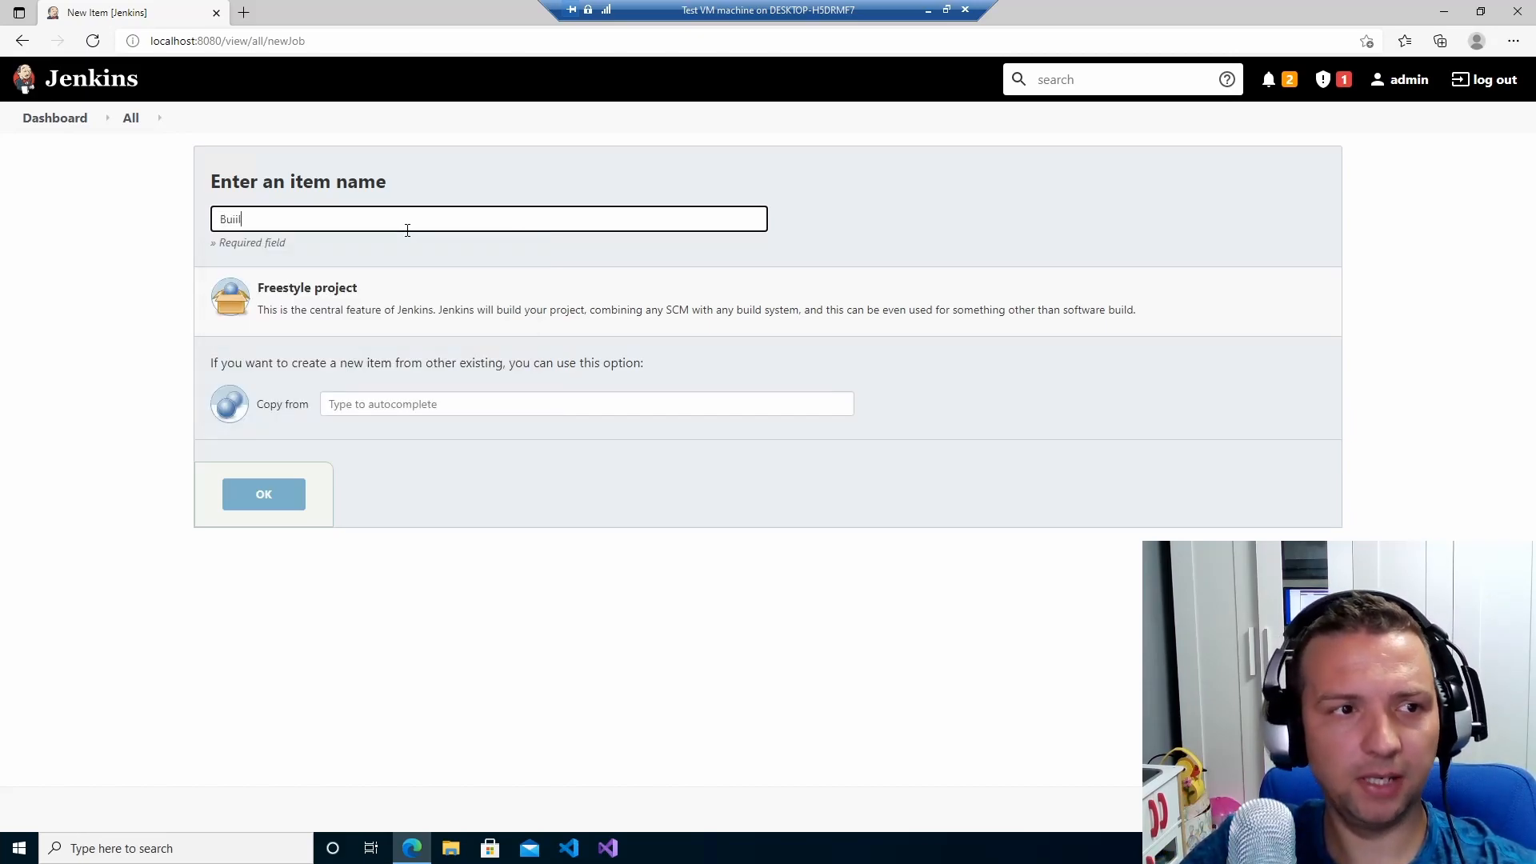
pyautogui.press('BackSpace')
pyautogui.write('ld_triggers_tu')
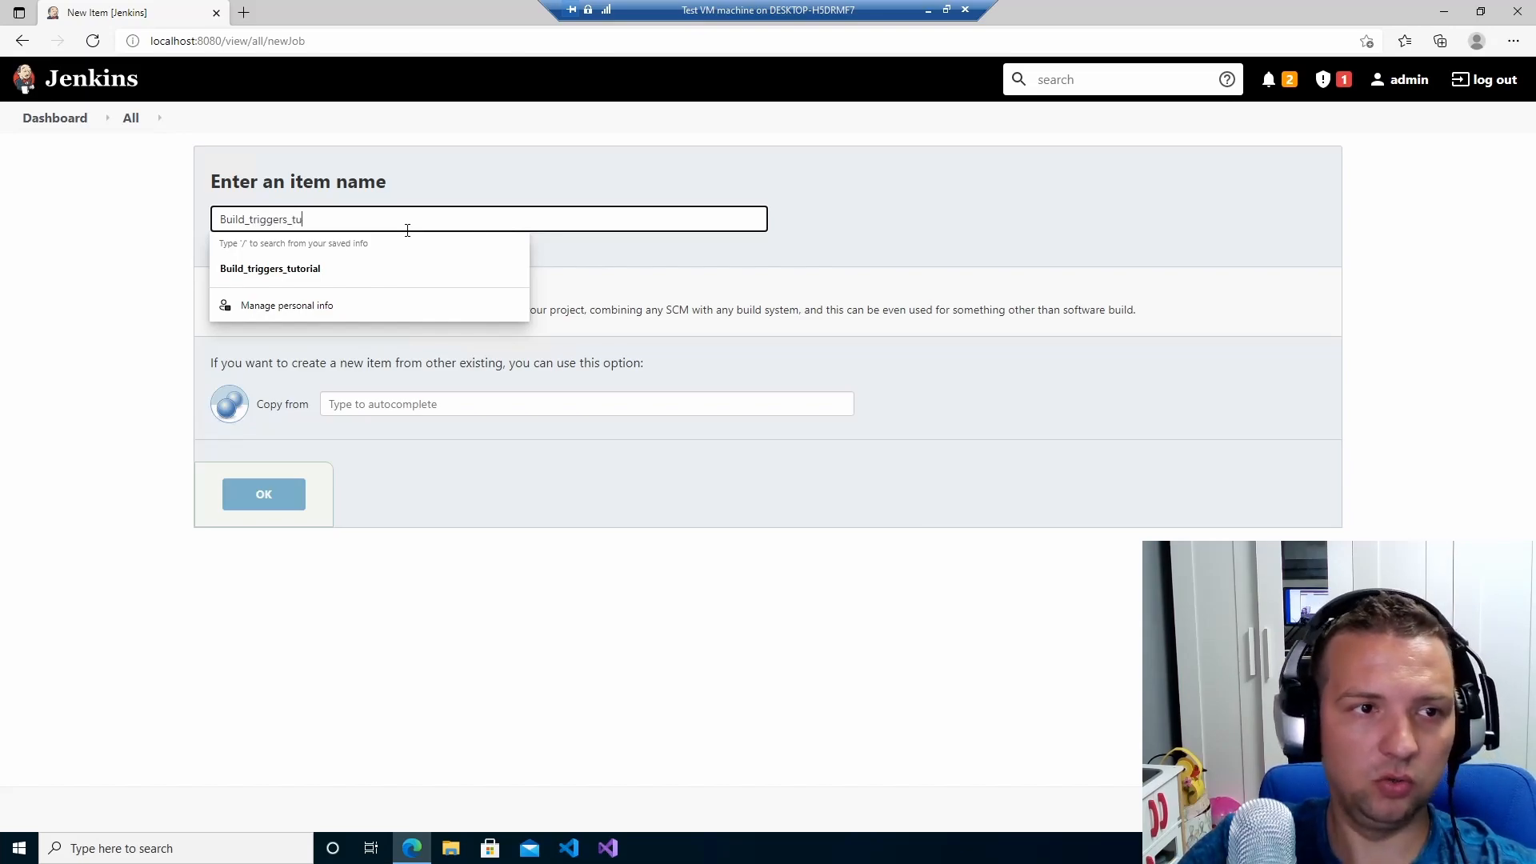
pyautogui.write('torials')
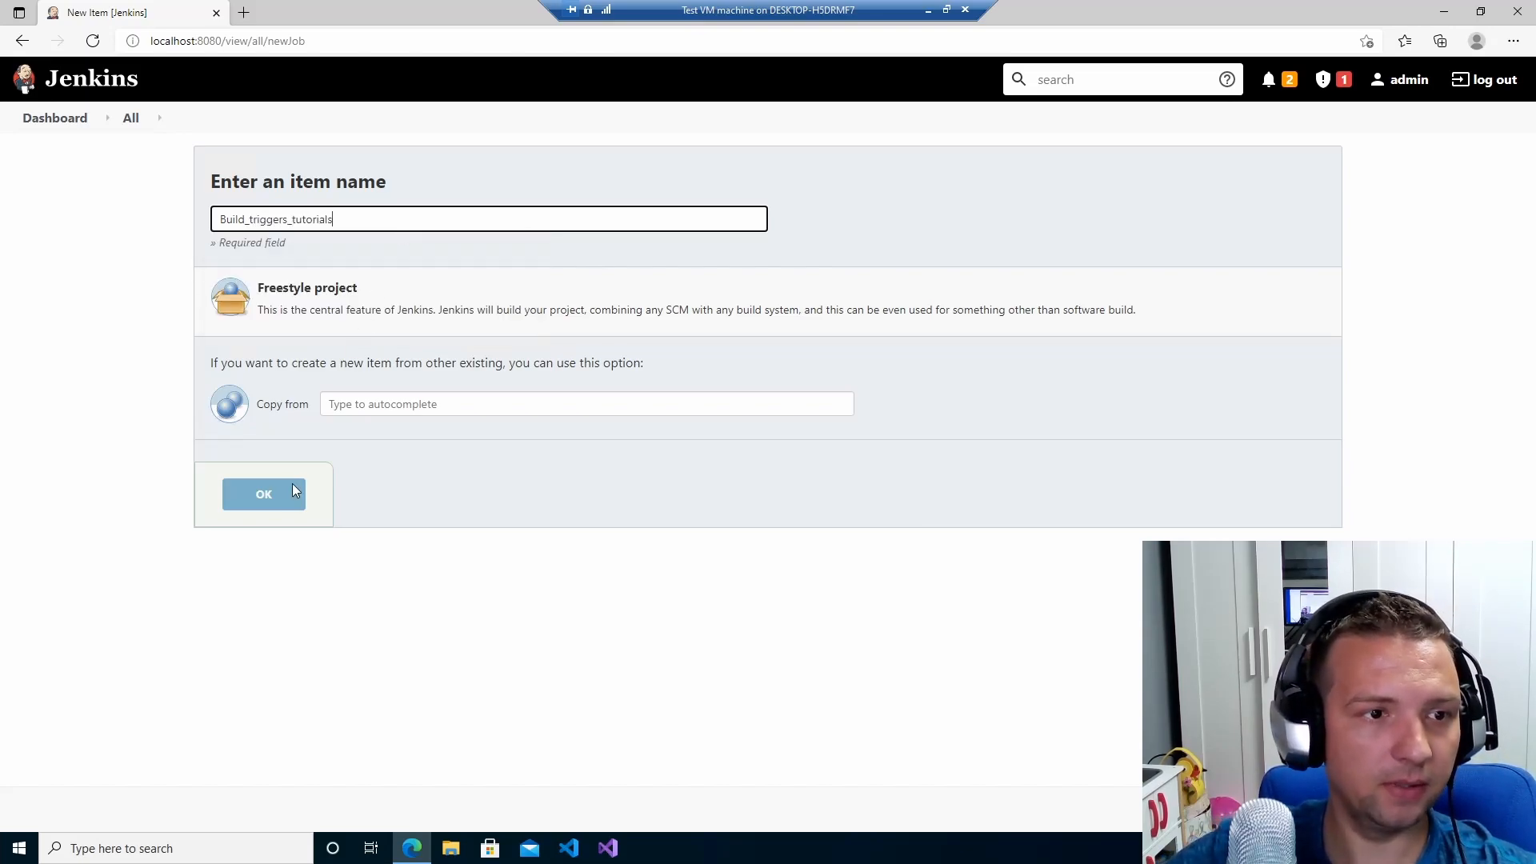
pyautogui.click(268, 308)
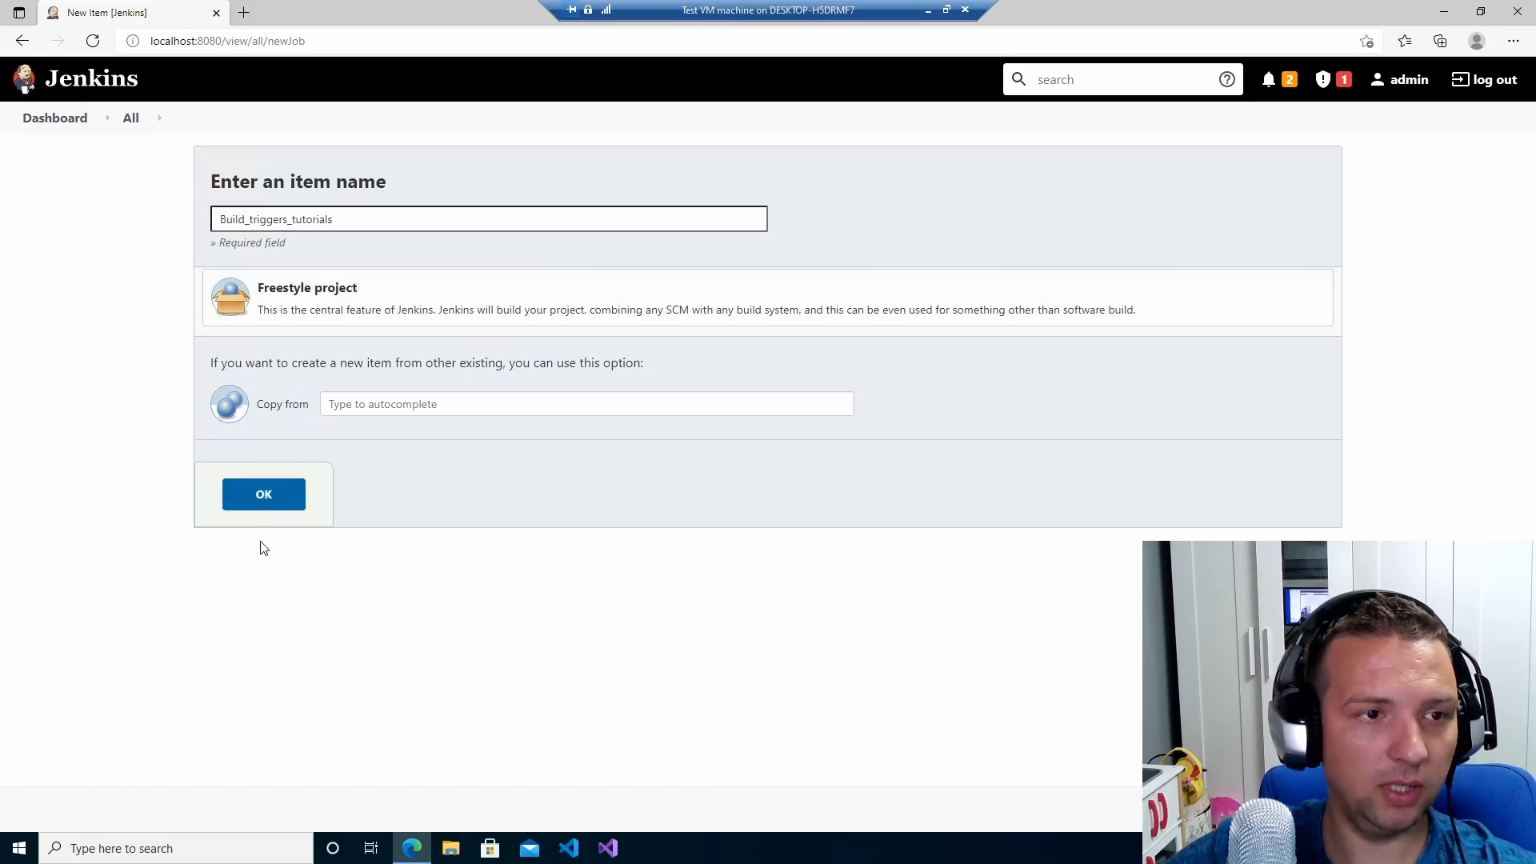
pyautogui.click(267, 500)
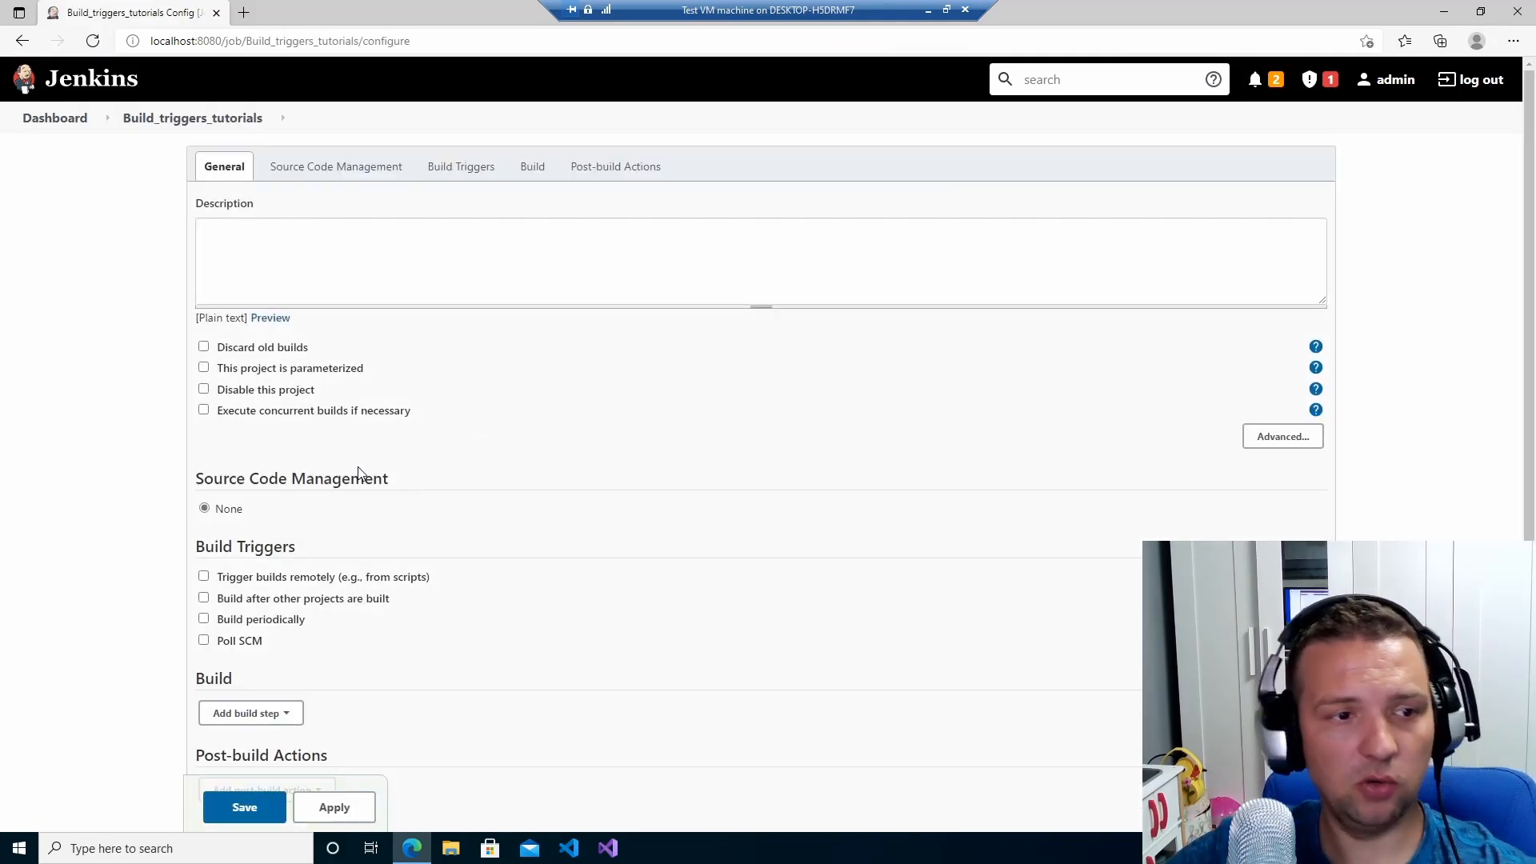
# Examine the authentication token and URL options of the remote build trigger, leaving that trigger disabled
pyautogui.scroll(-2, 361, 472)
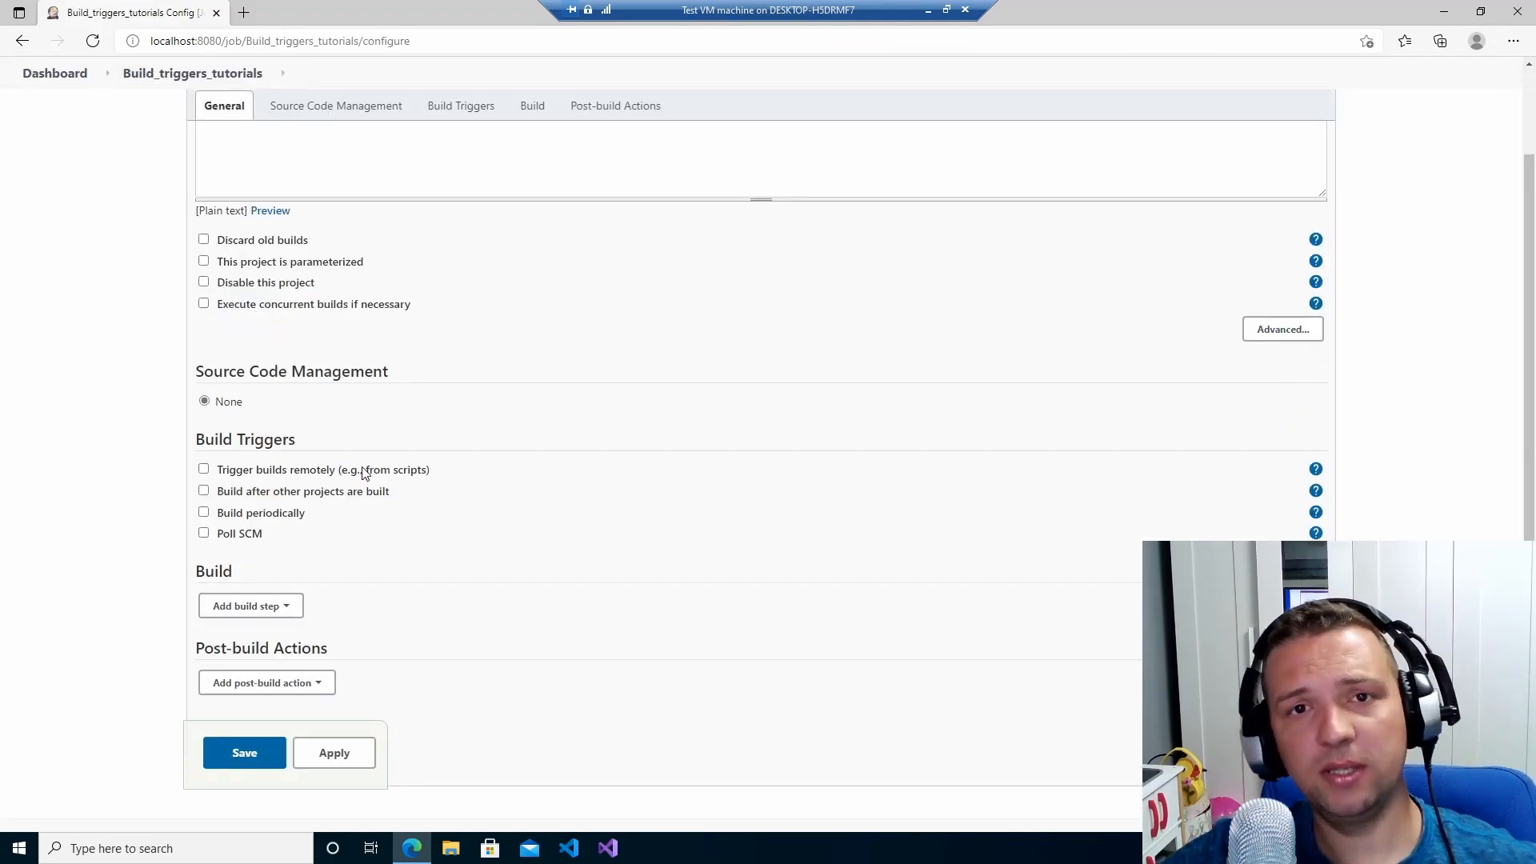
pyautogui.click(280, 475)
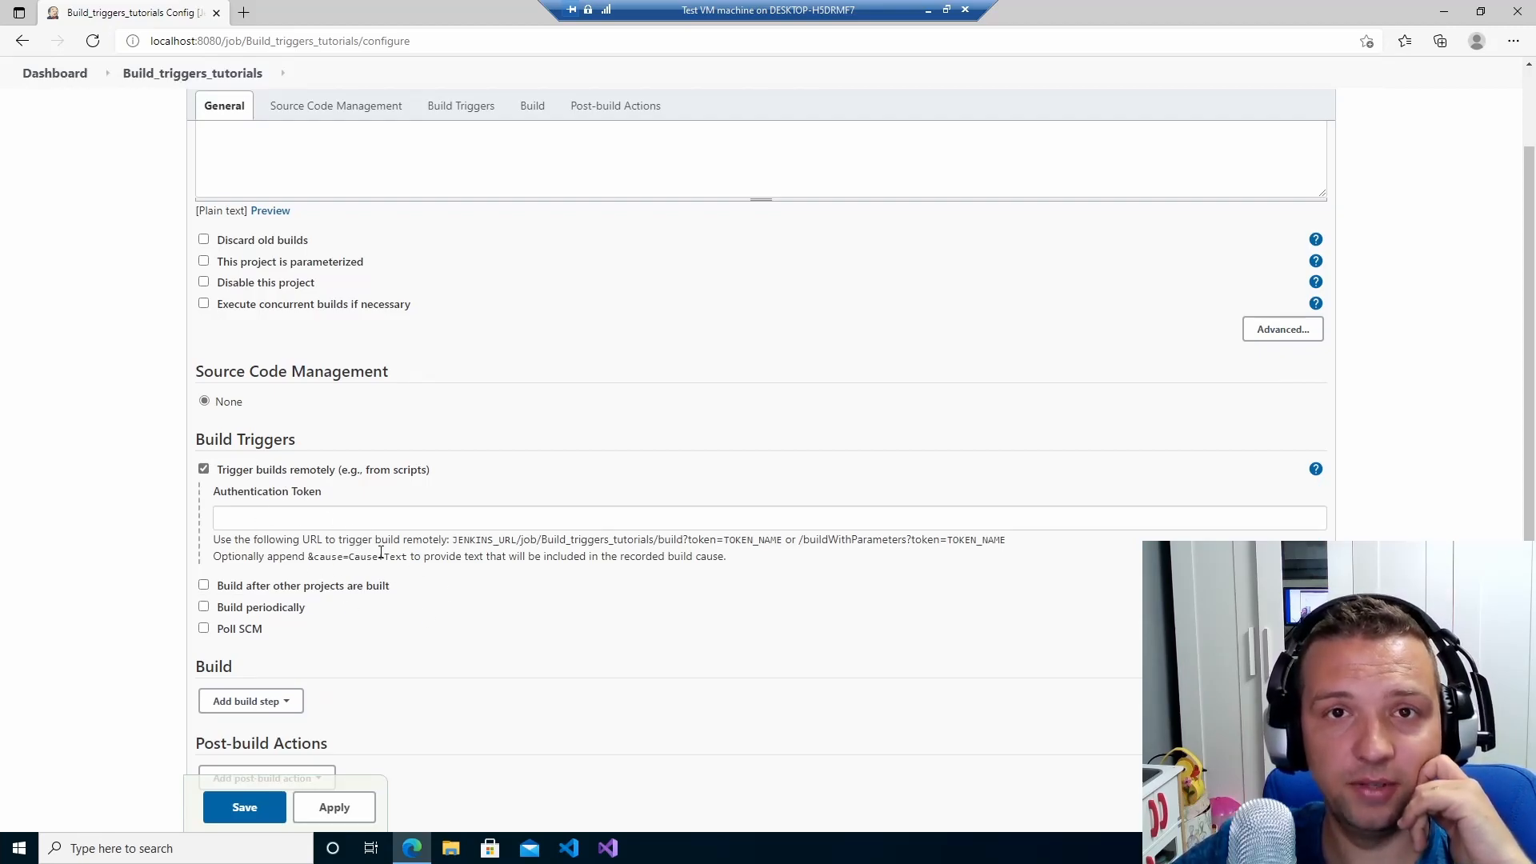
pyautogui.moveTo(354, 545); pyautogui.dragTo(633, 553)
pyautogui.click(485, 553)
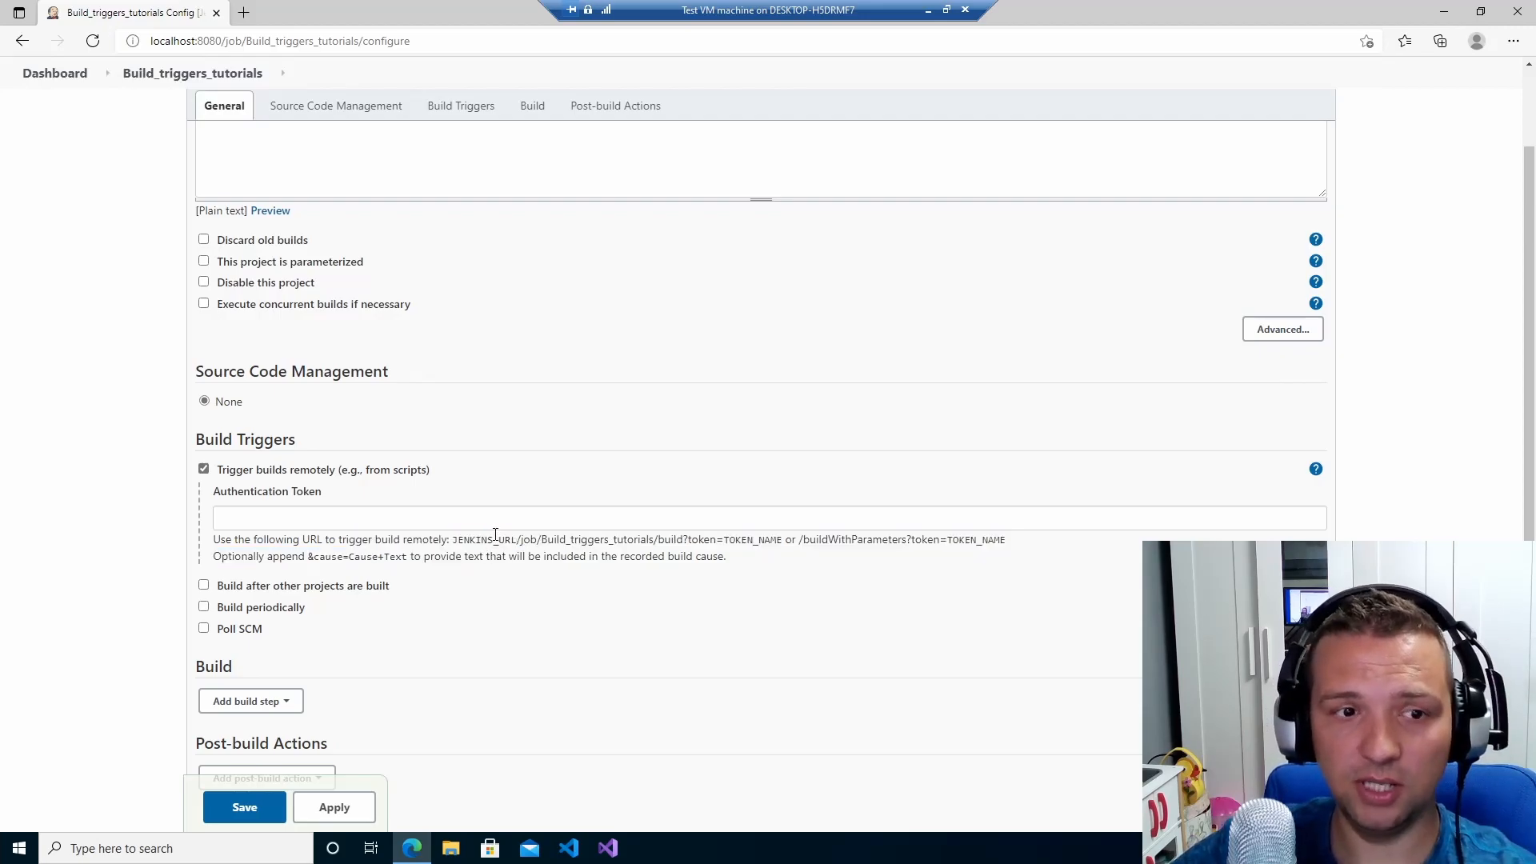
pyautogui.doubleClick(495, 539)
pyautogui.click(505, 522)
pyautogui.click(203, 469)
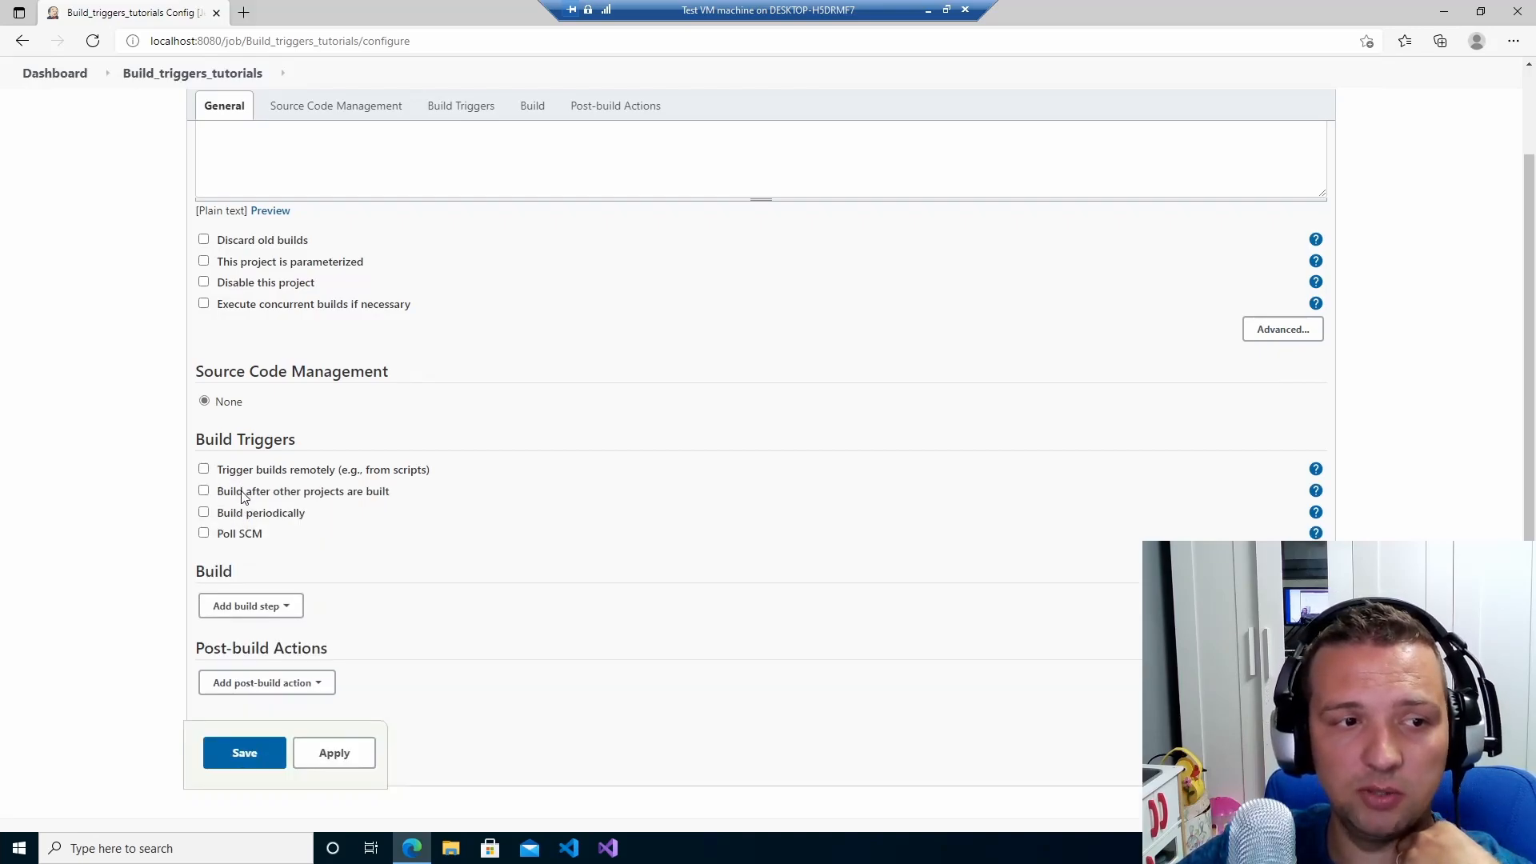
# Enable building after other projects are built and set make test folder 2 as the project to watch
pyautogui.click(243, 496)
pyautogui.click(334, 538)
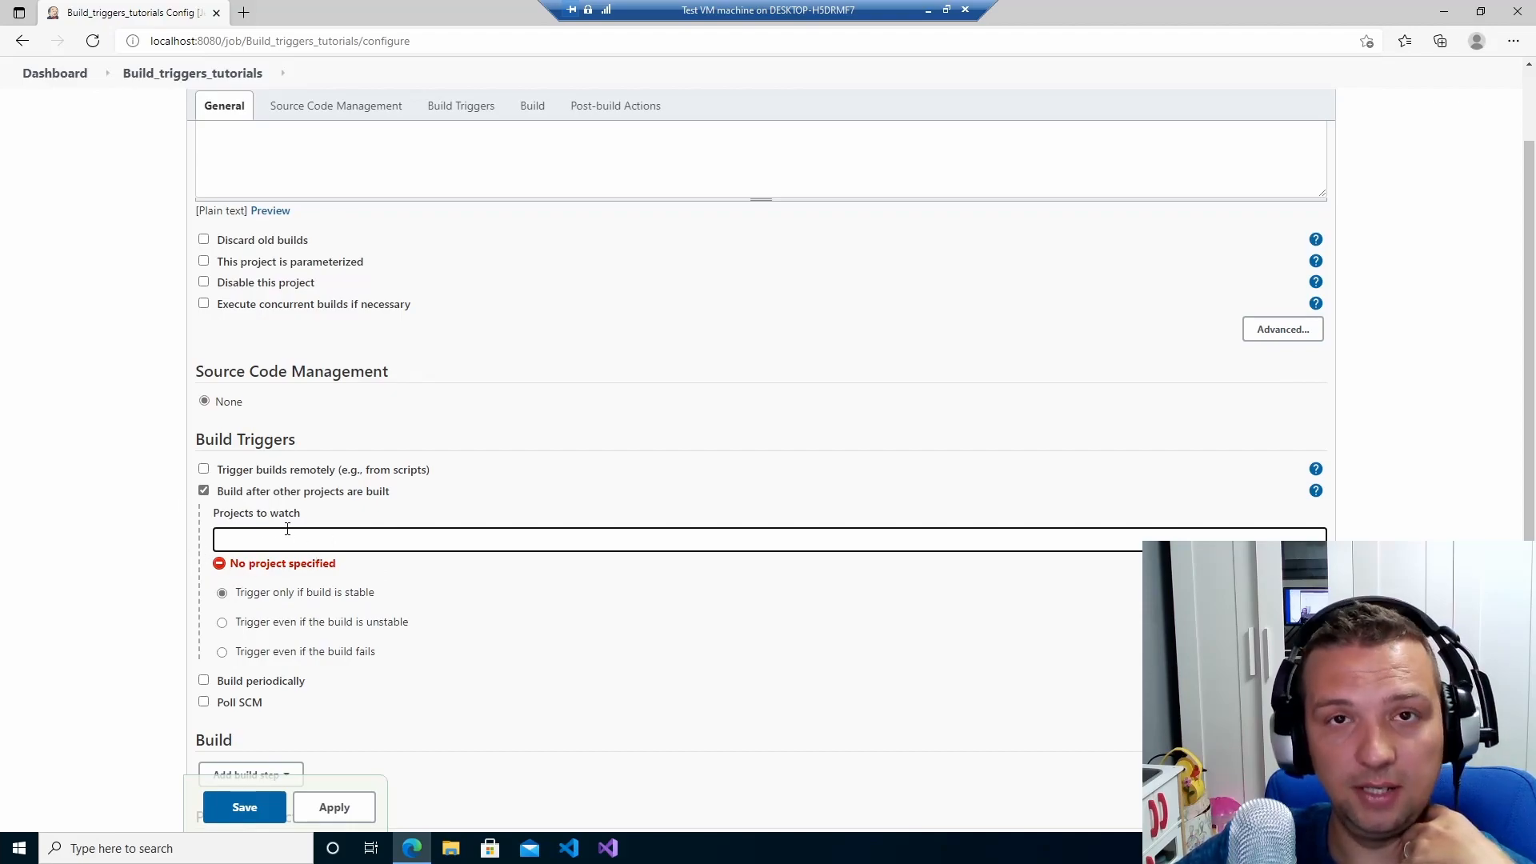
pyautogui.moveTo(260, 491); pyautogui.dragTo(370, 491)
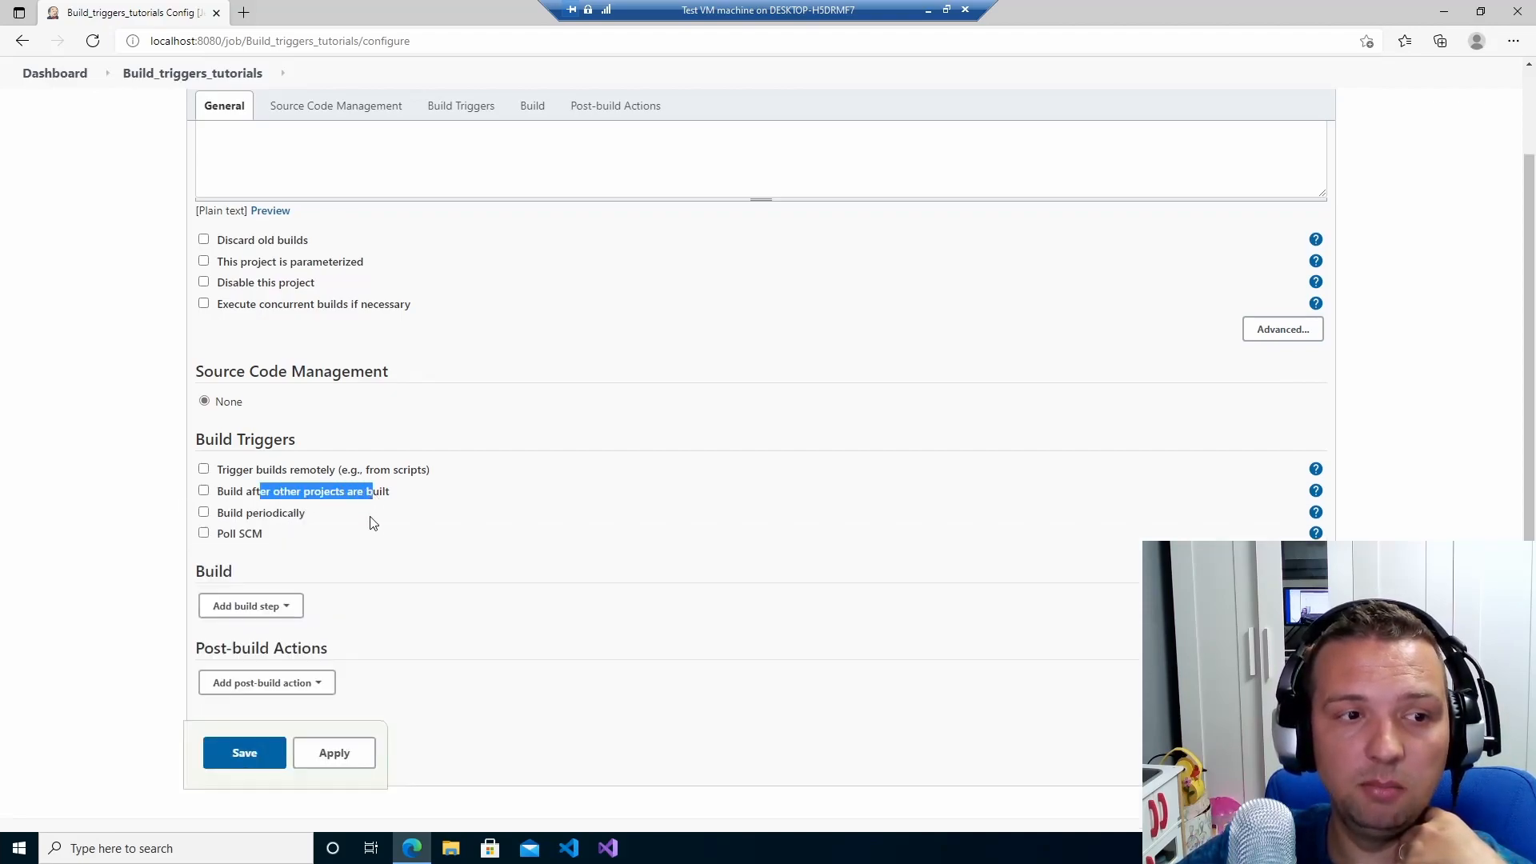
pyautogui.click(336, 492)
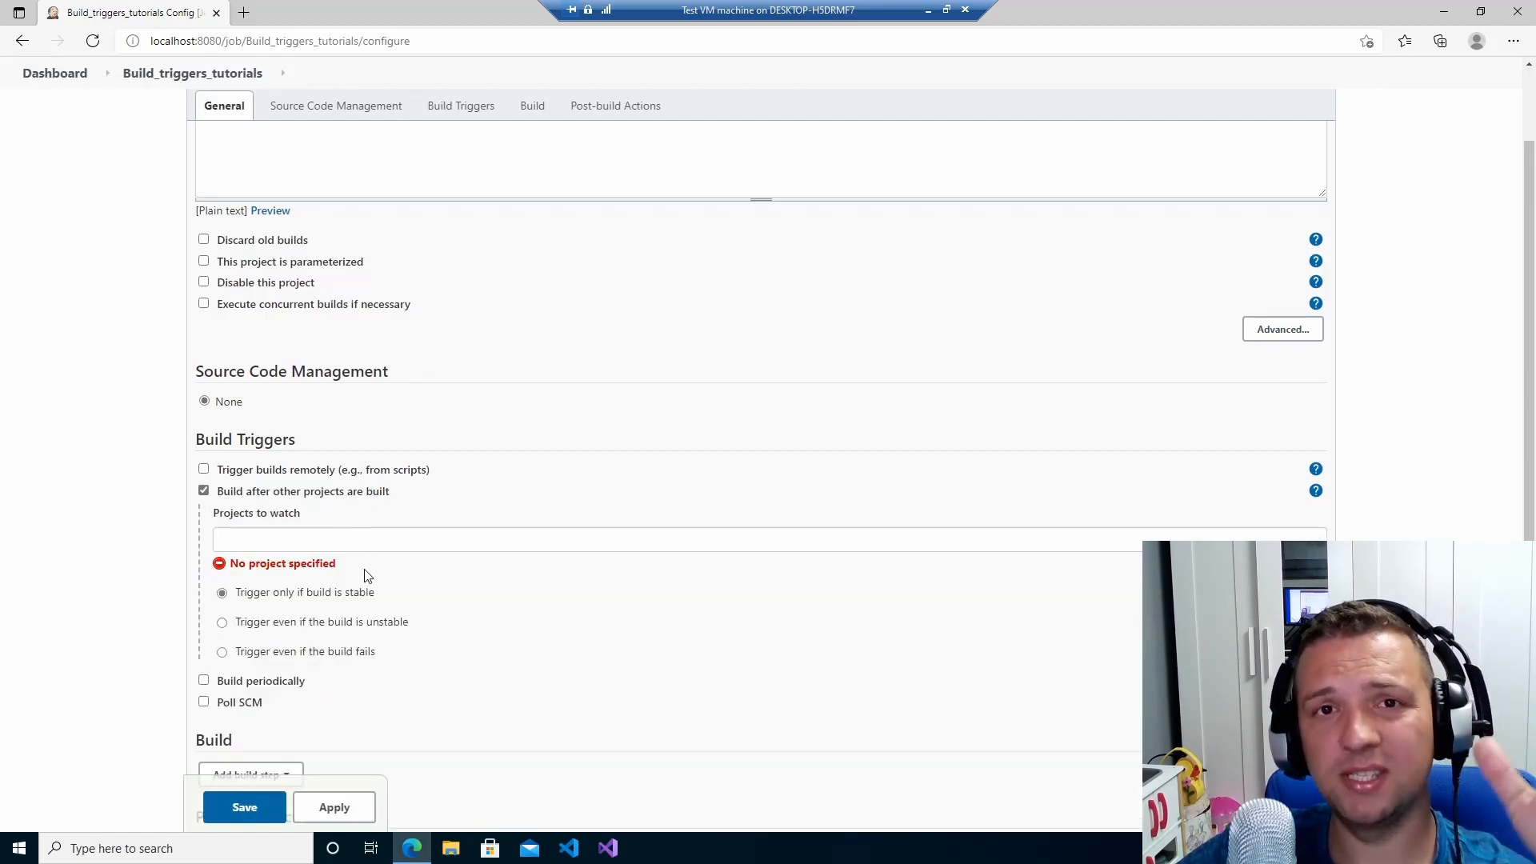
pyautogui.click(319, 536)
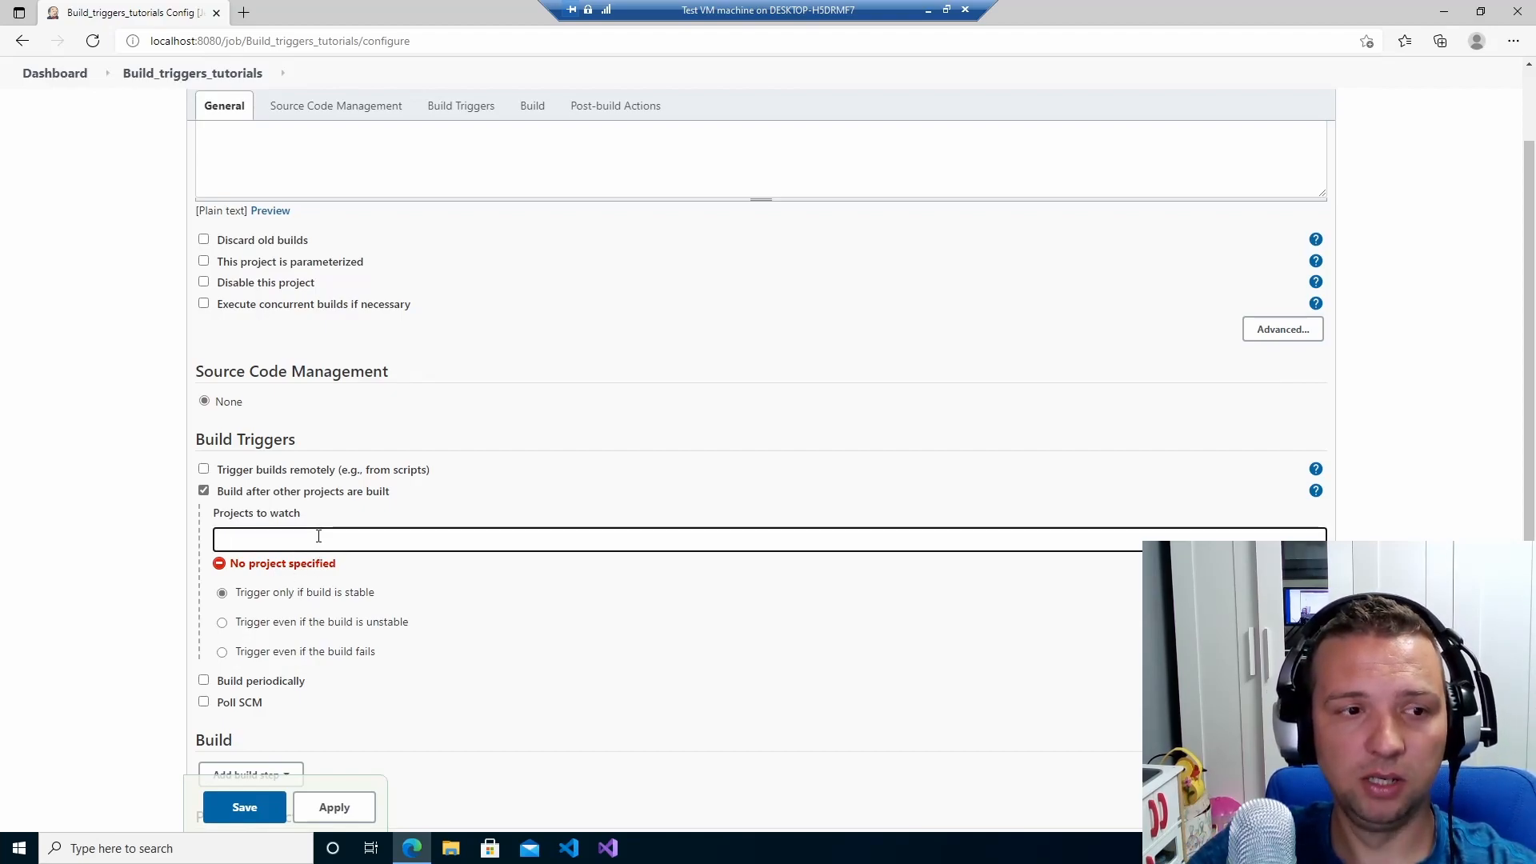
pyautogui.write('make te')
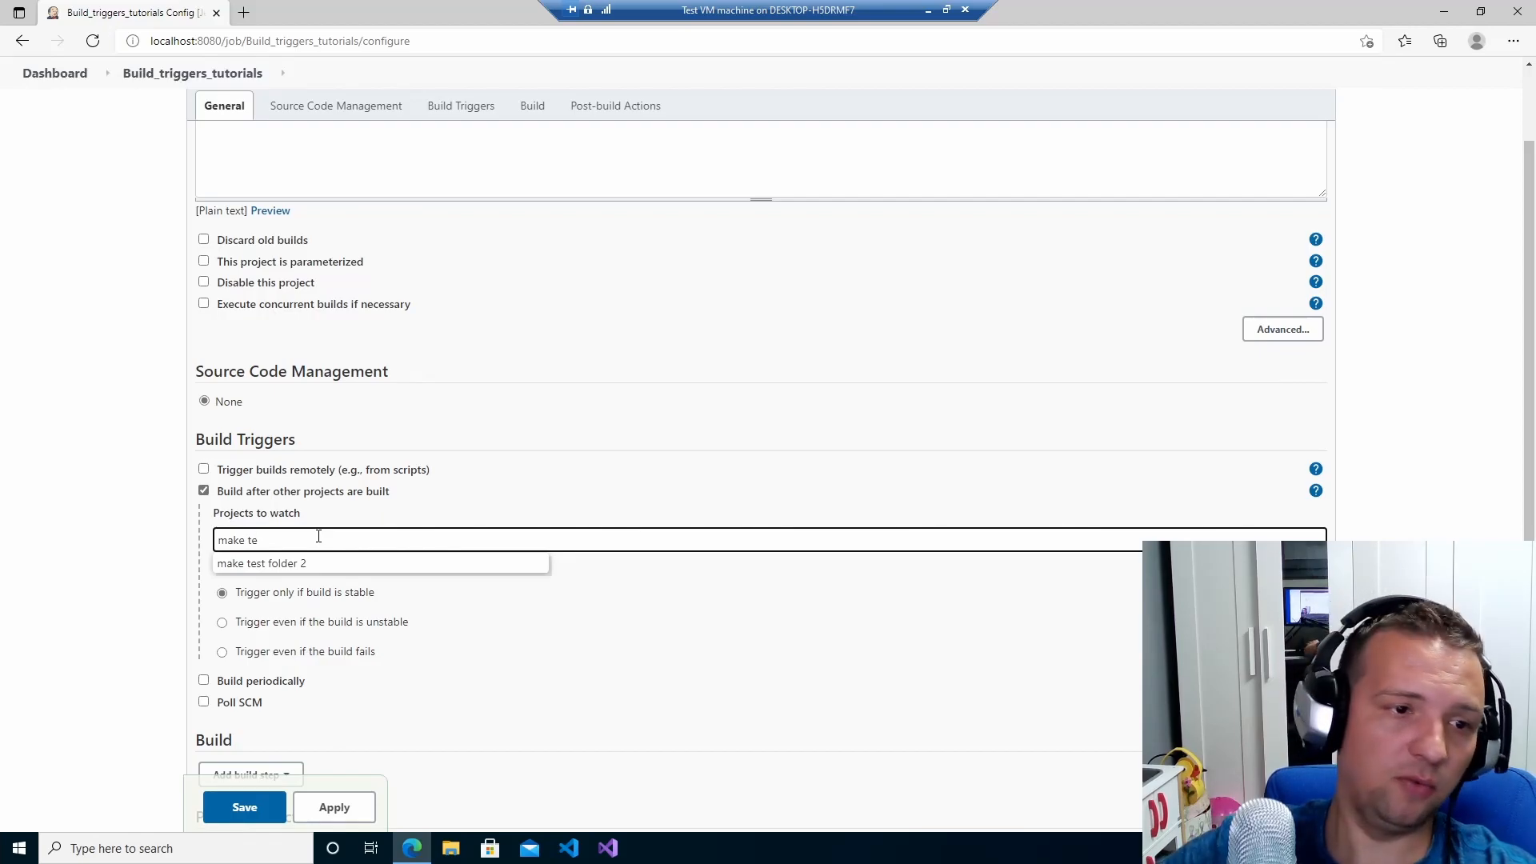
pyautogui.click(356, 563)
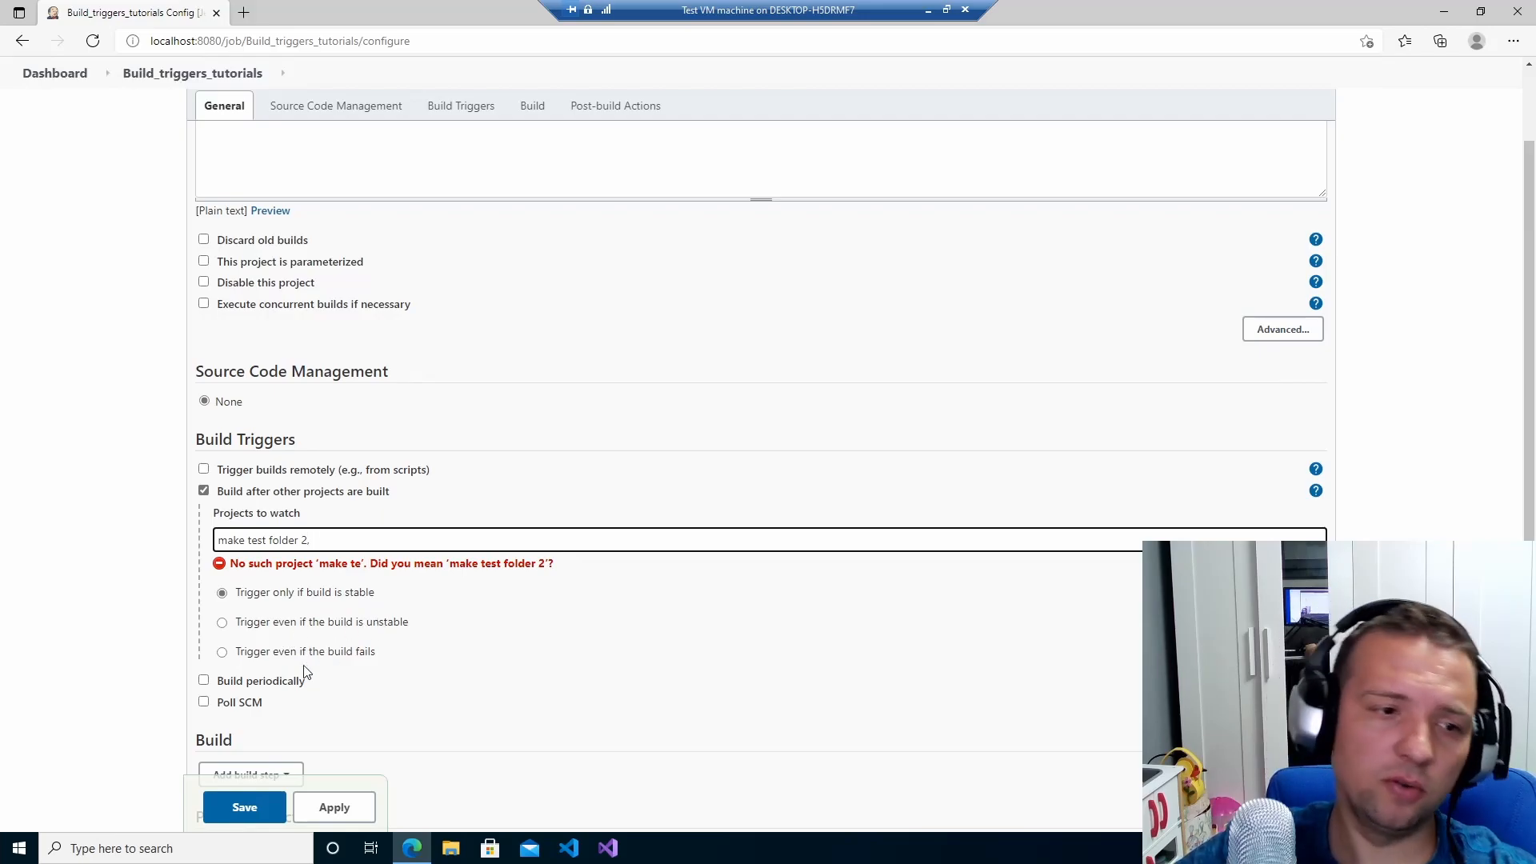
# Examine the schedule option of the periodic build trigger, leaving that trigger disabled
pyautogui.click(276, 685)
pyautogui.scroll(-3, 367, 725)
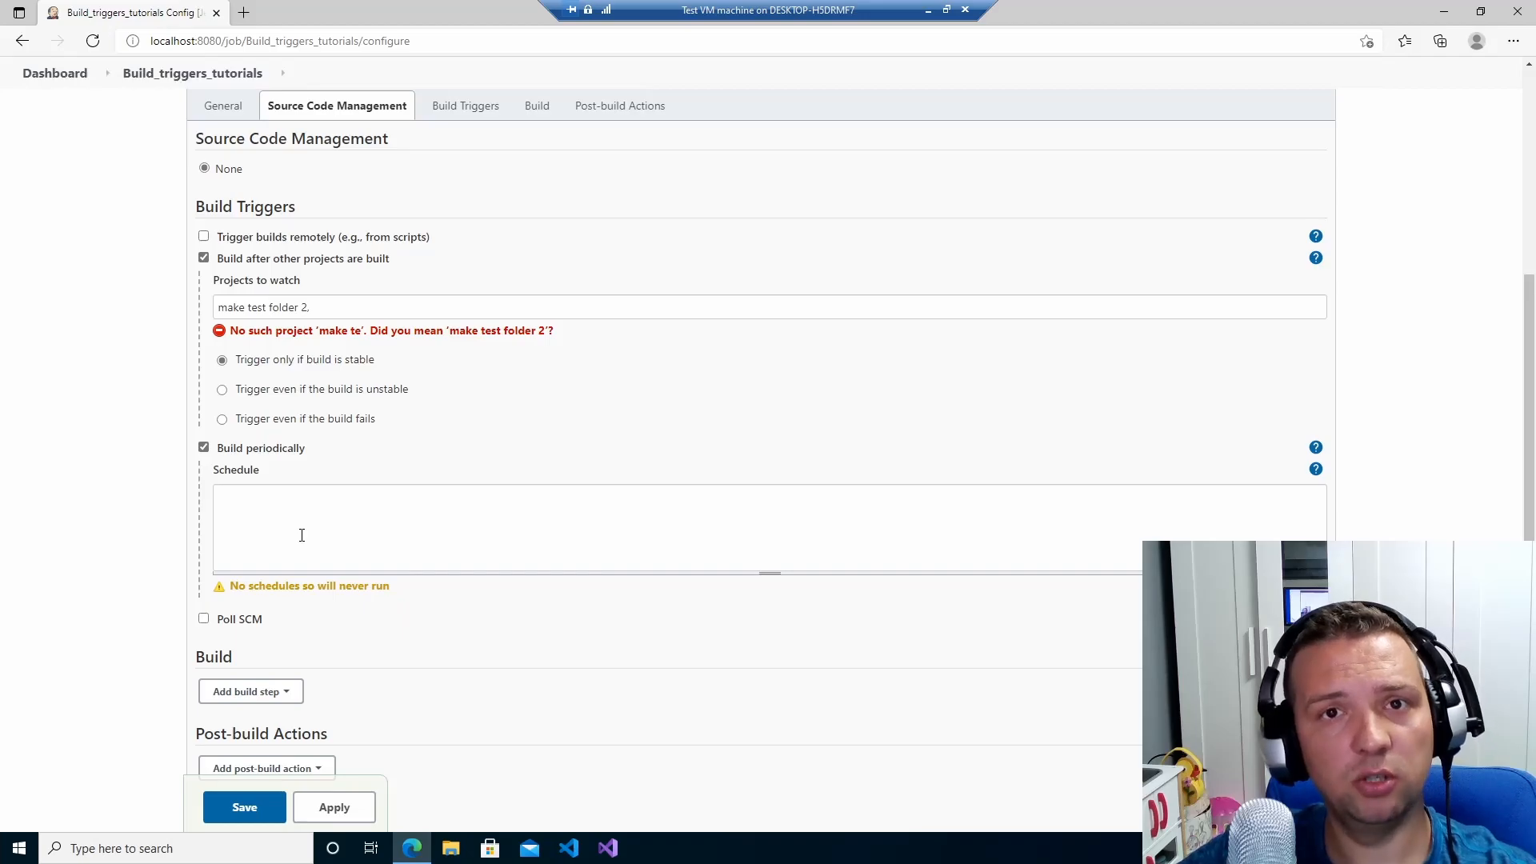
pyautogui.click(236, 446)
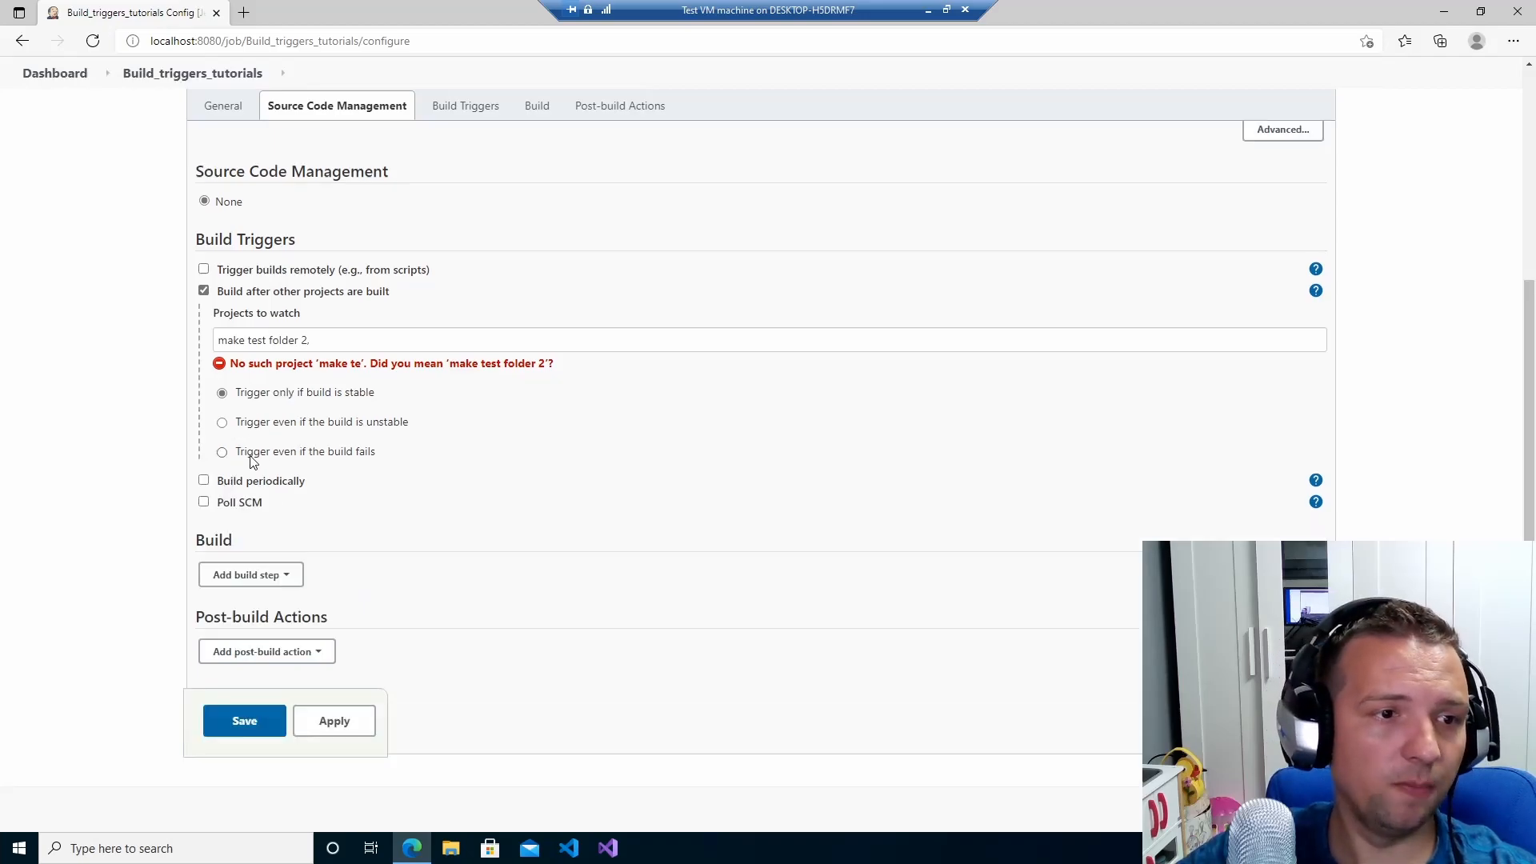
pyautogui.scroll(2, 321, 484)
pyautogui.scroll(2, 321, 484)
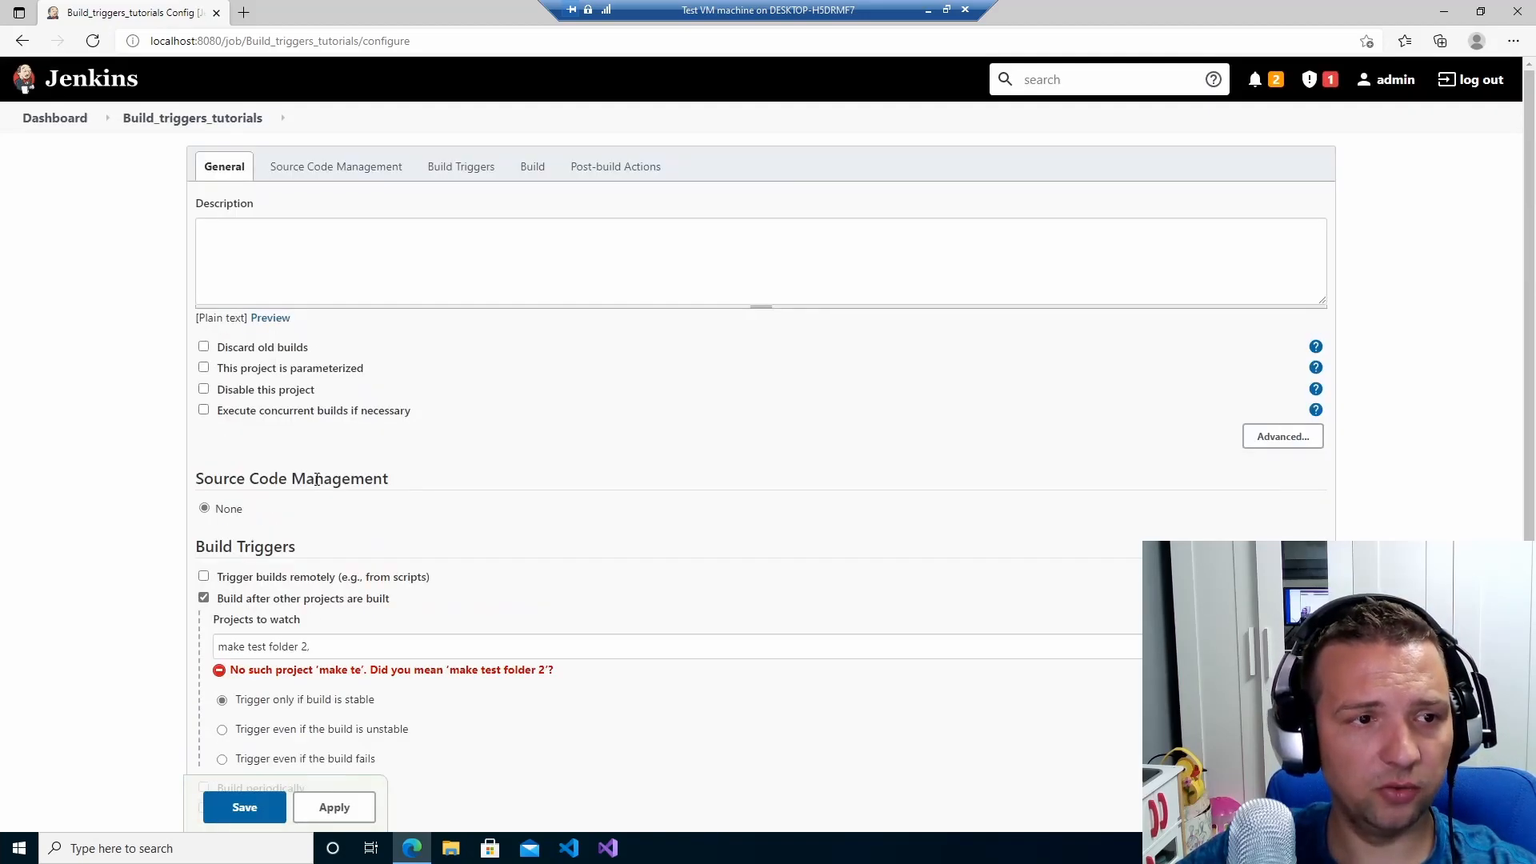
# Add an Execute shell build step with the command "mkdir 22July" and save the project configuration
pyautogui.scroll(-4, 319, 486)
pyautogui.click(254, 575)
pyautogui.click(244, 621)
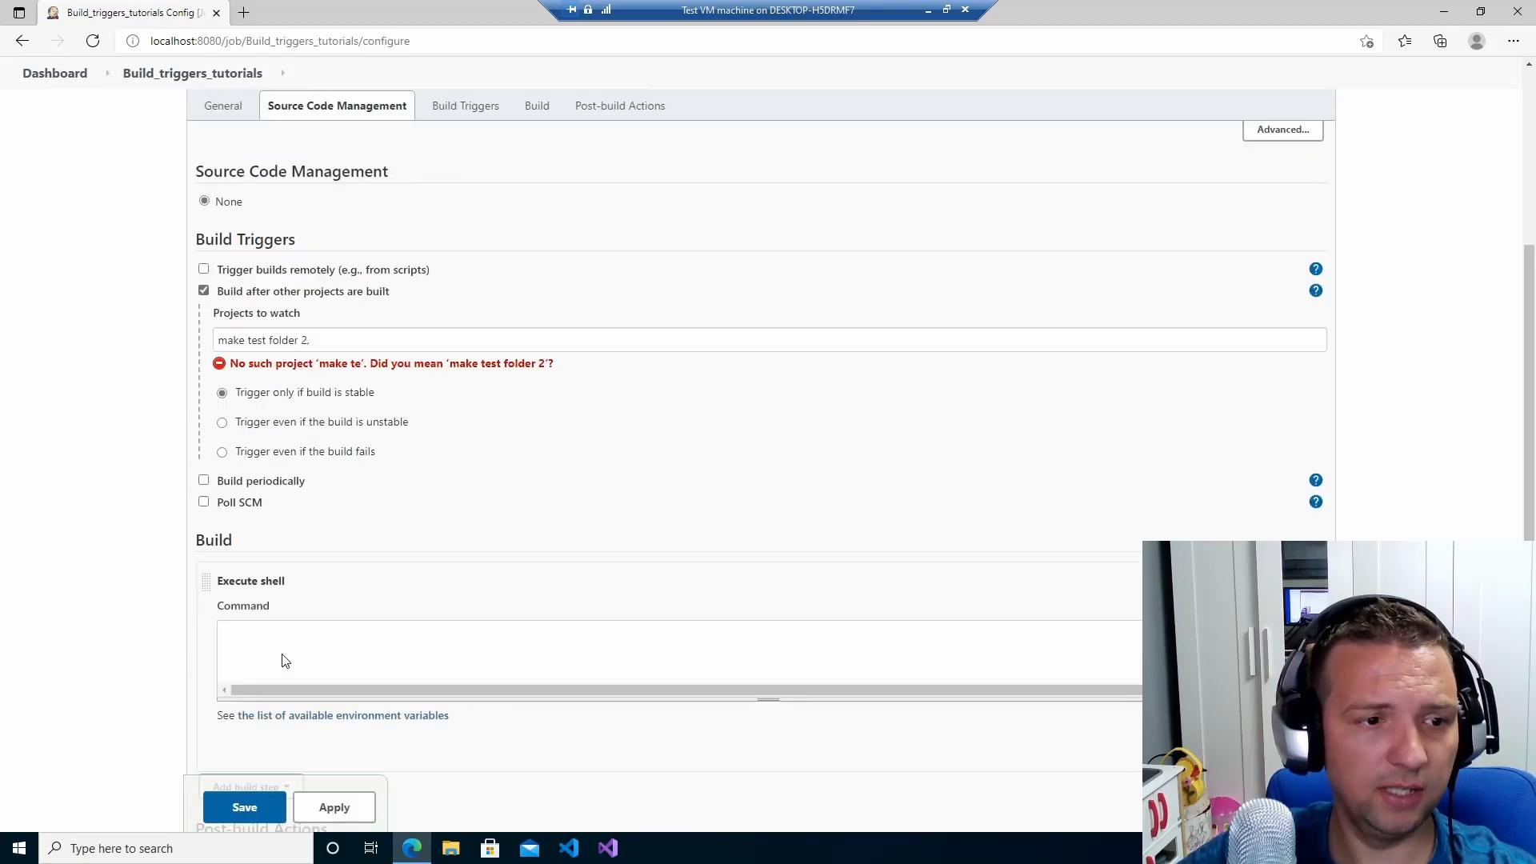
pyautogui.click(532, 635)
pyautogui.write('mkdir 22July')
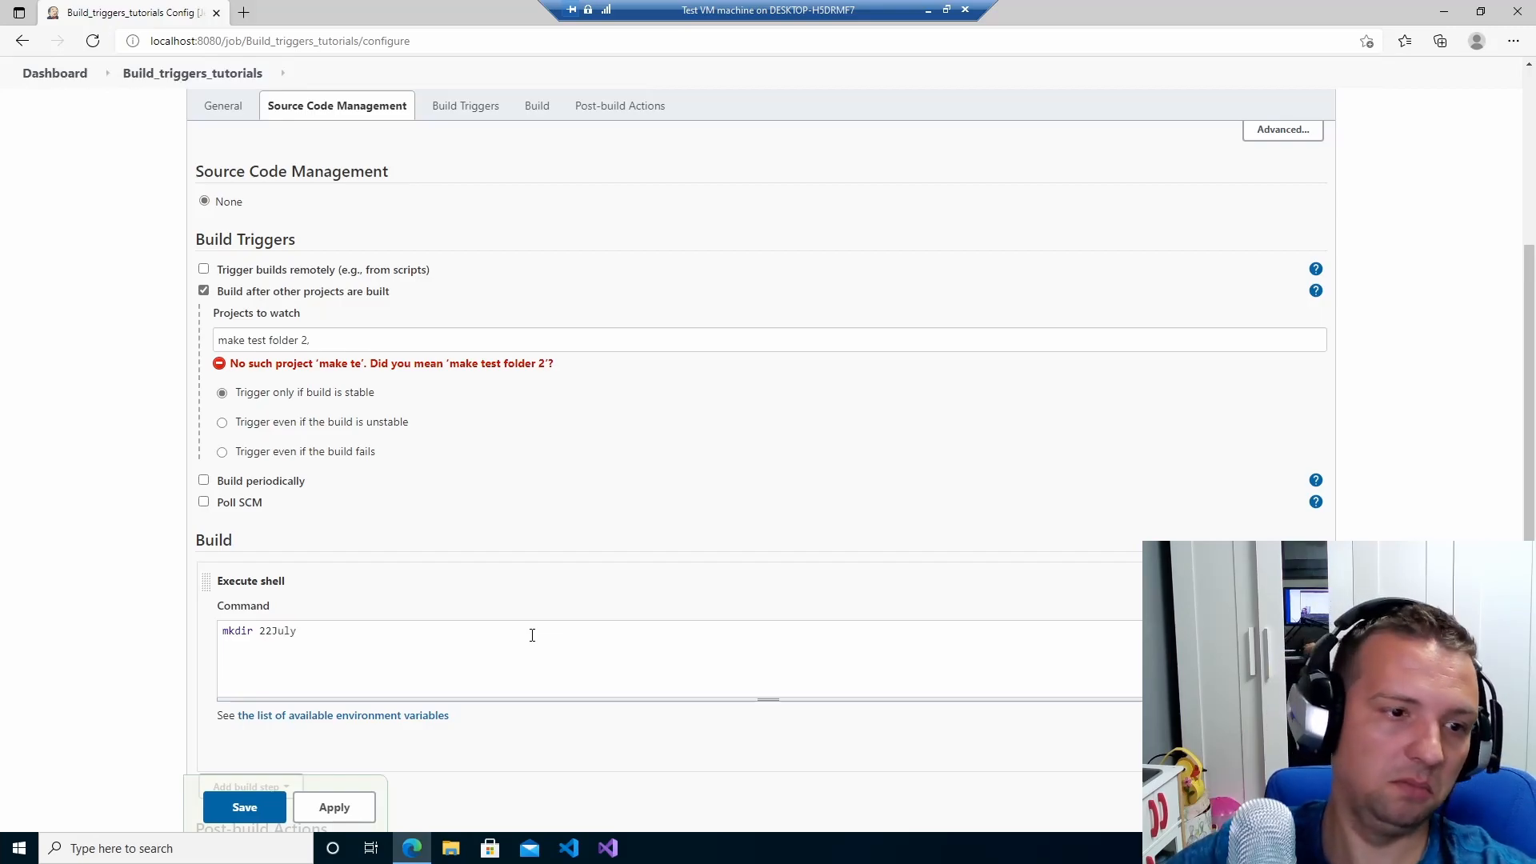
pyautogui.scroll(-2, 532, 632)
pyautogui.click(496, 516)
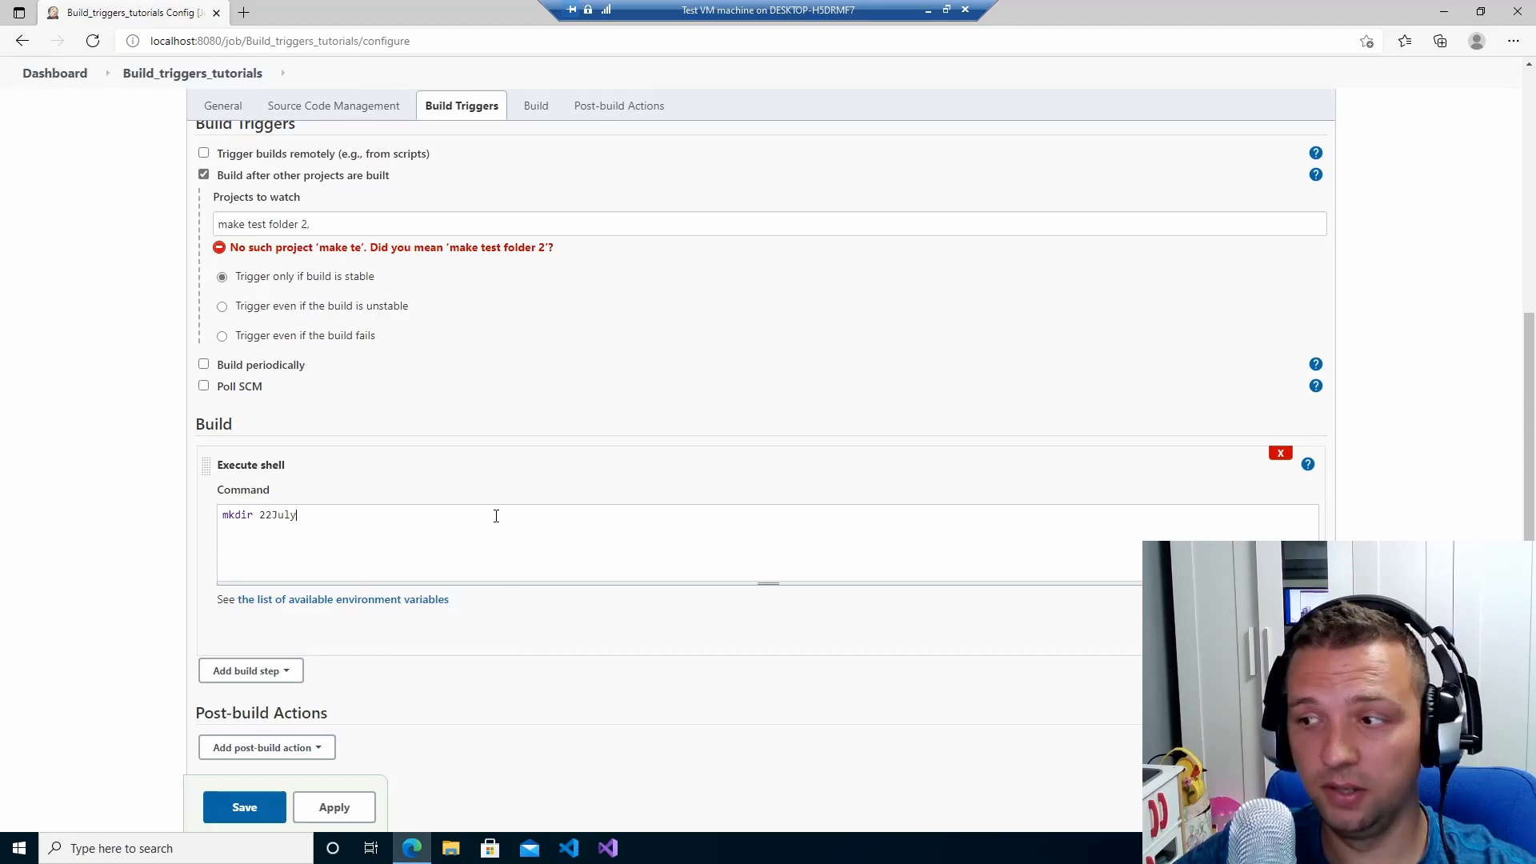
pyautogui.scroll(-2, 425, 534)
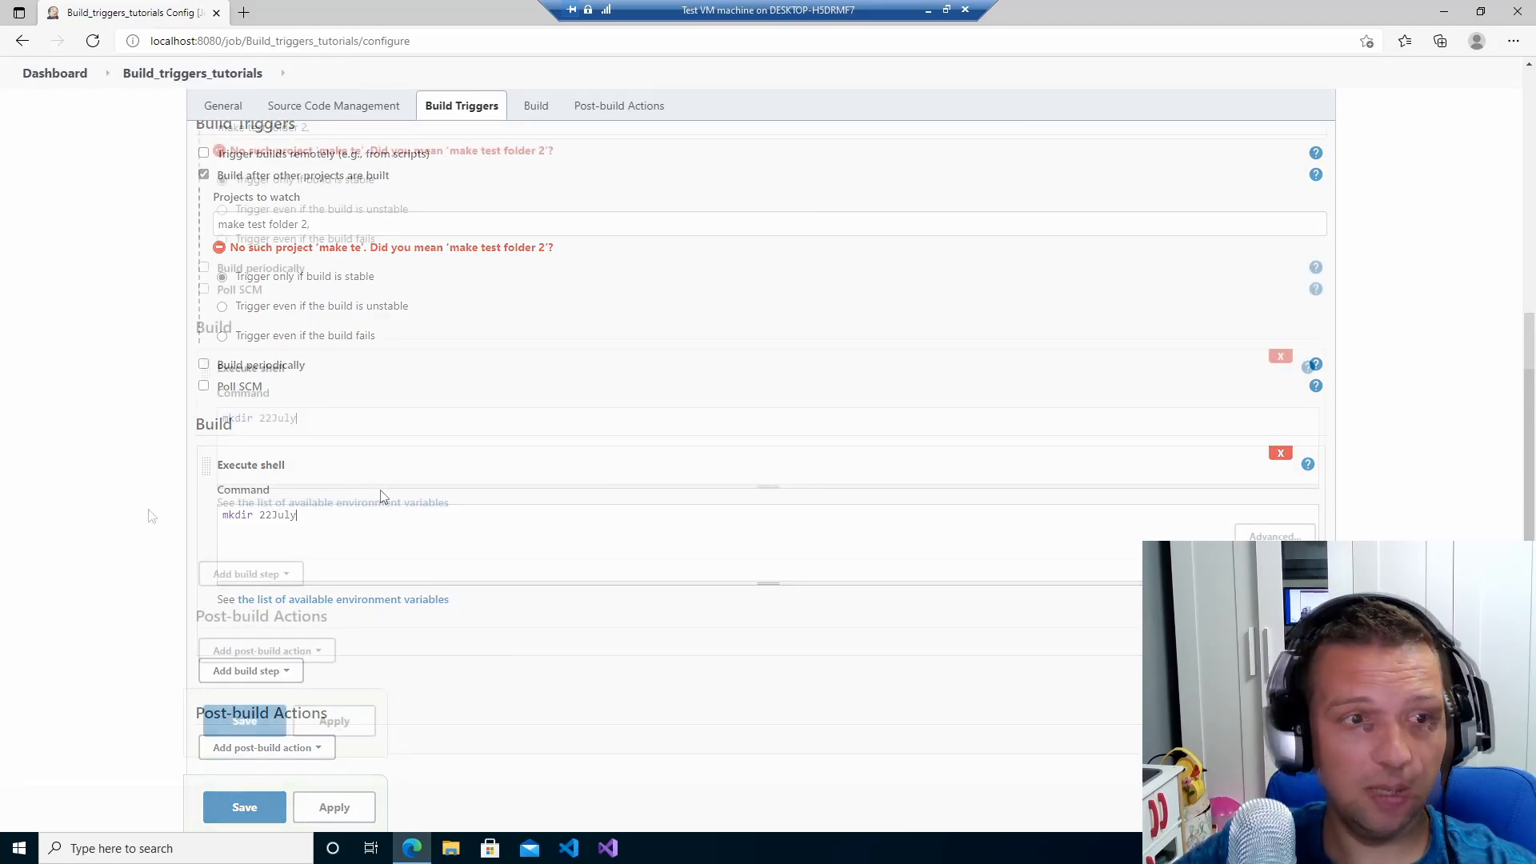
pyautogui.click(250, 718)
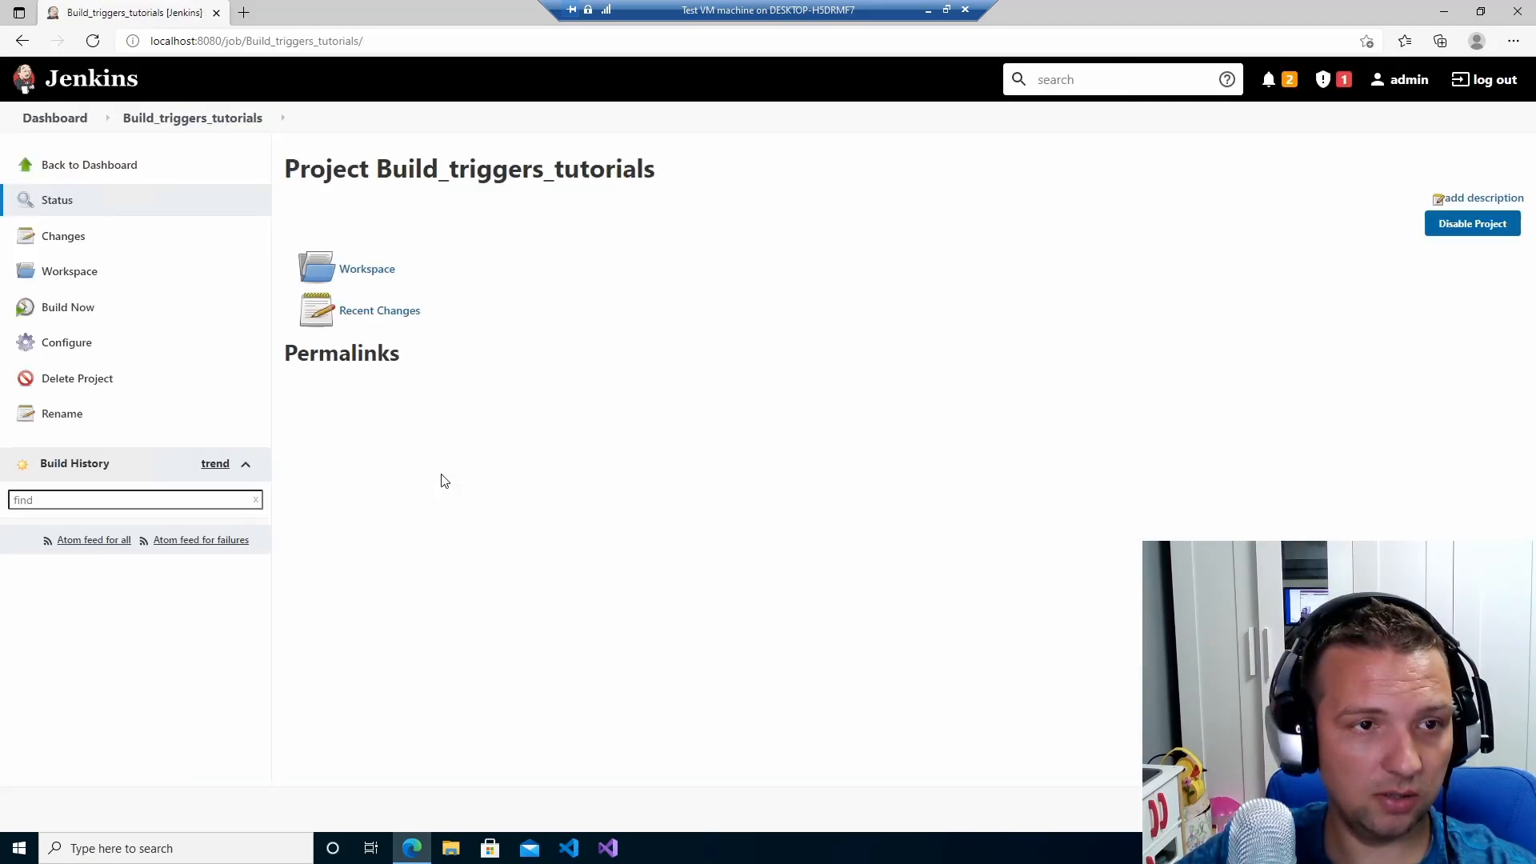
# Review the build command and post-build actions in the configuration of the Test bash file project
pyautogui.click(49, 128)
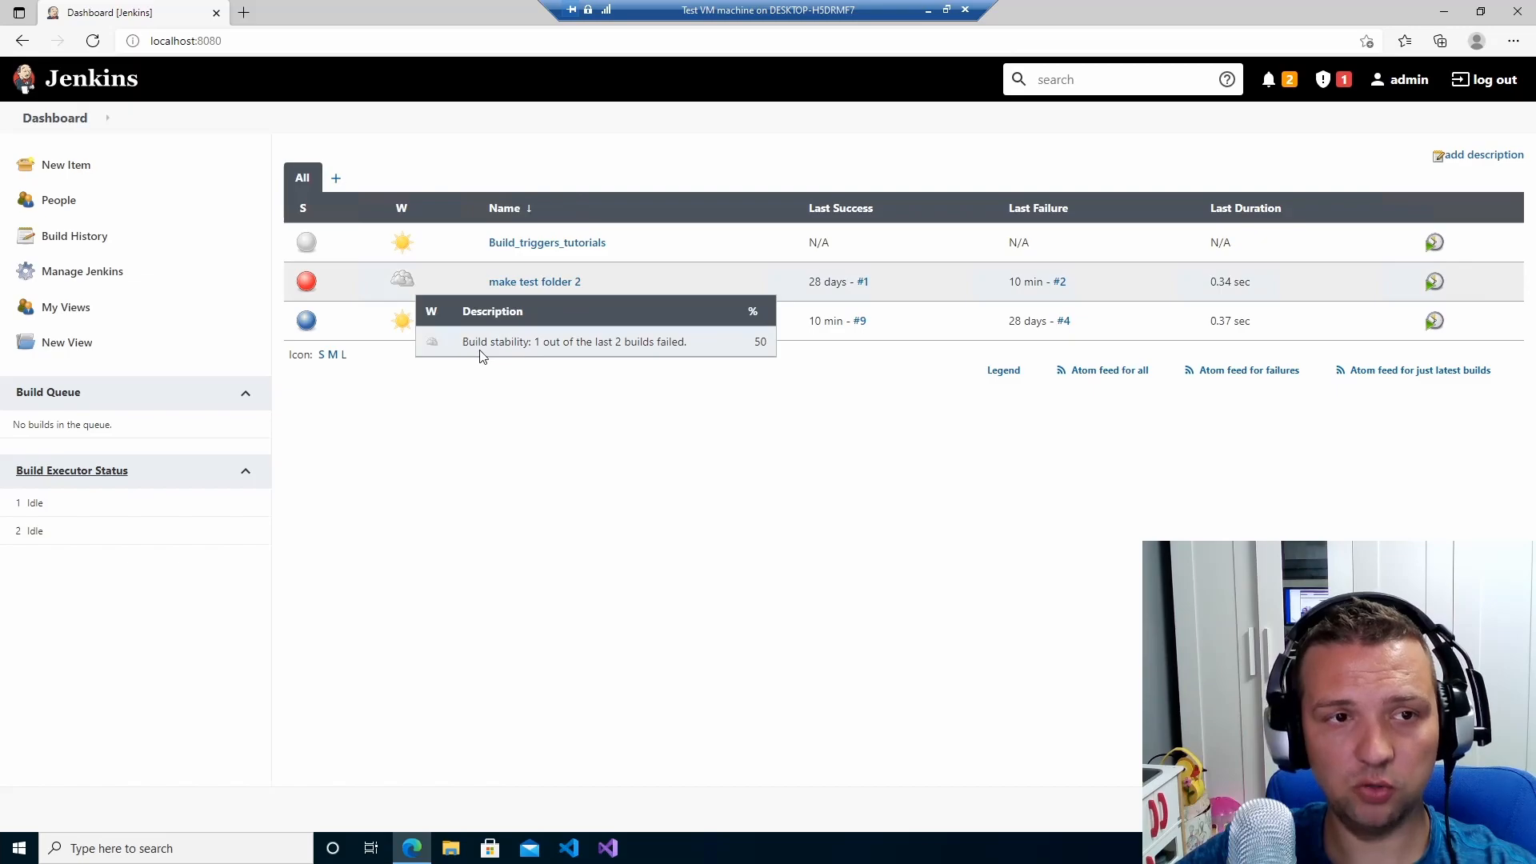
pyautogui.click(511, 322)
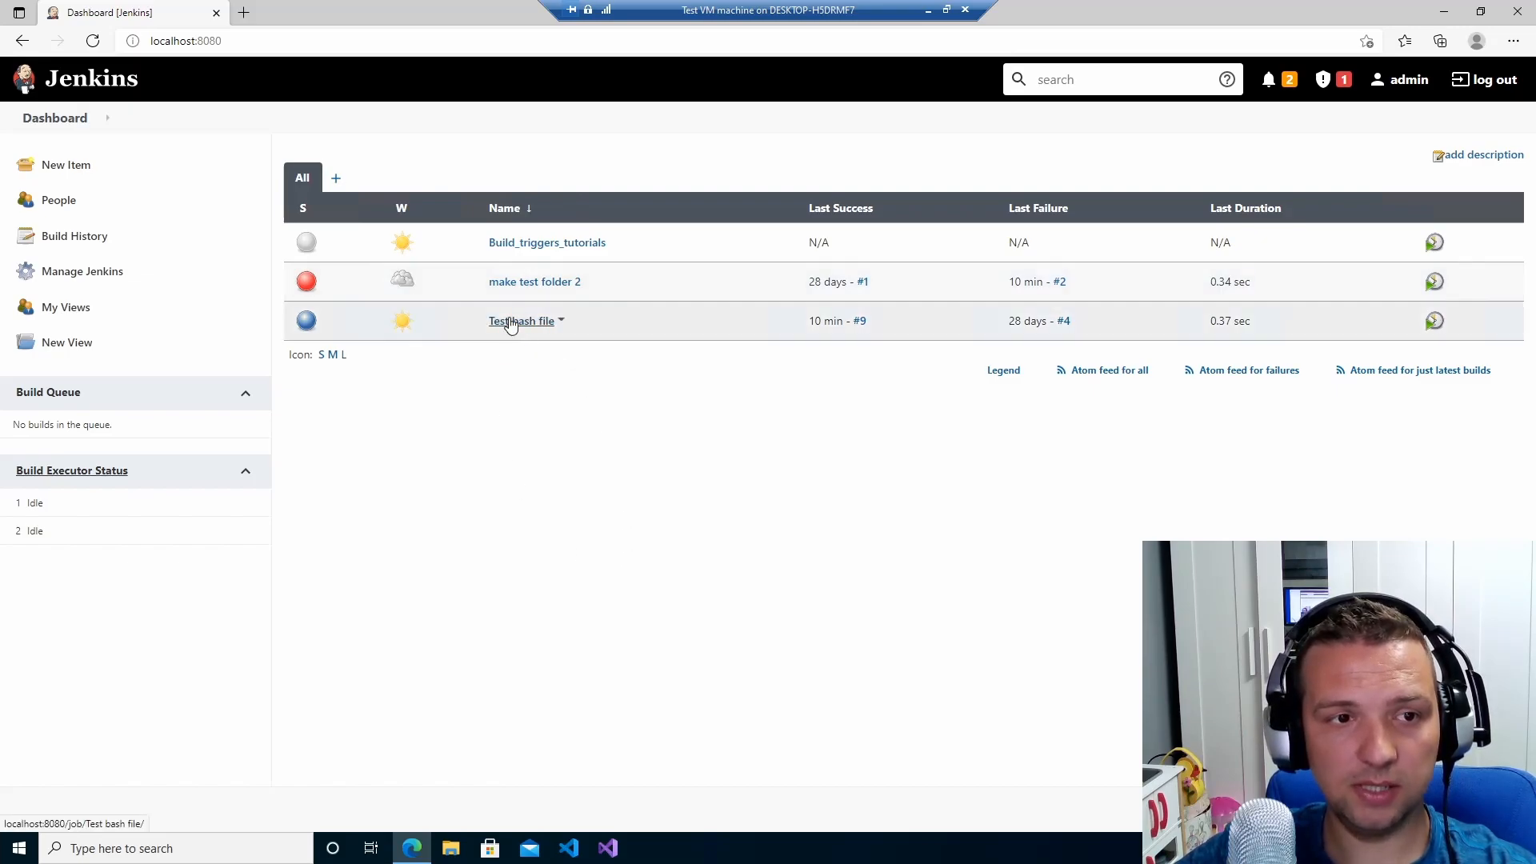
pyautogui.click(67, 343)
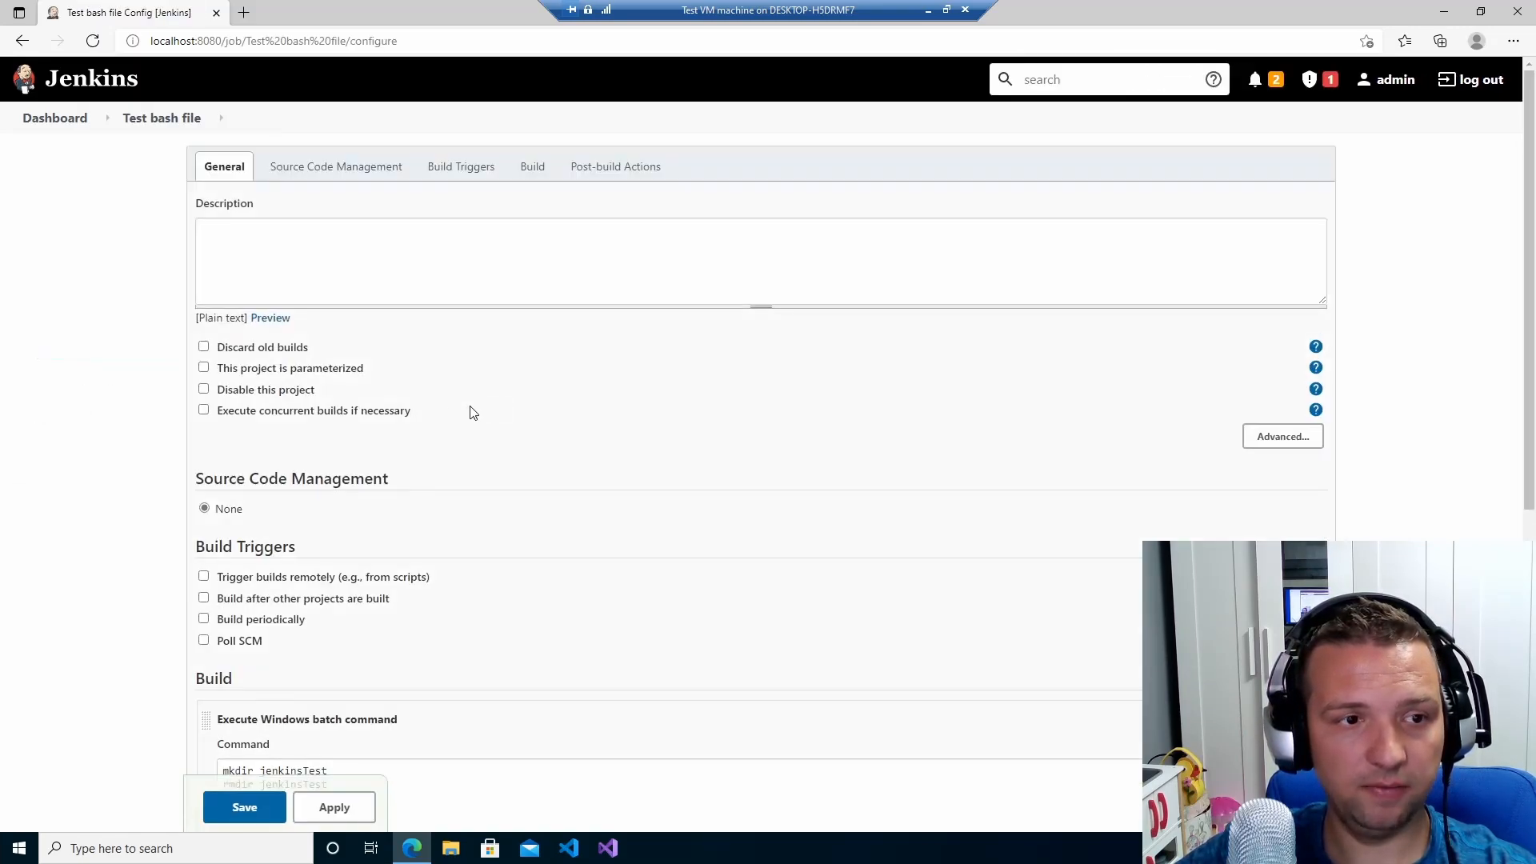
pyautogui.scroll(-3, 447, 417)
pyautogui.scroll(-4, 446, 416)
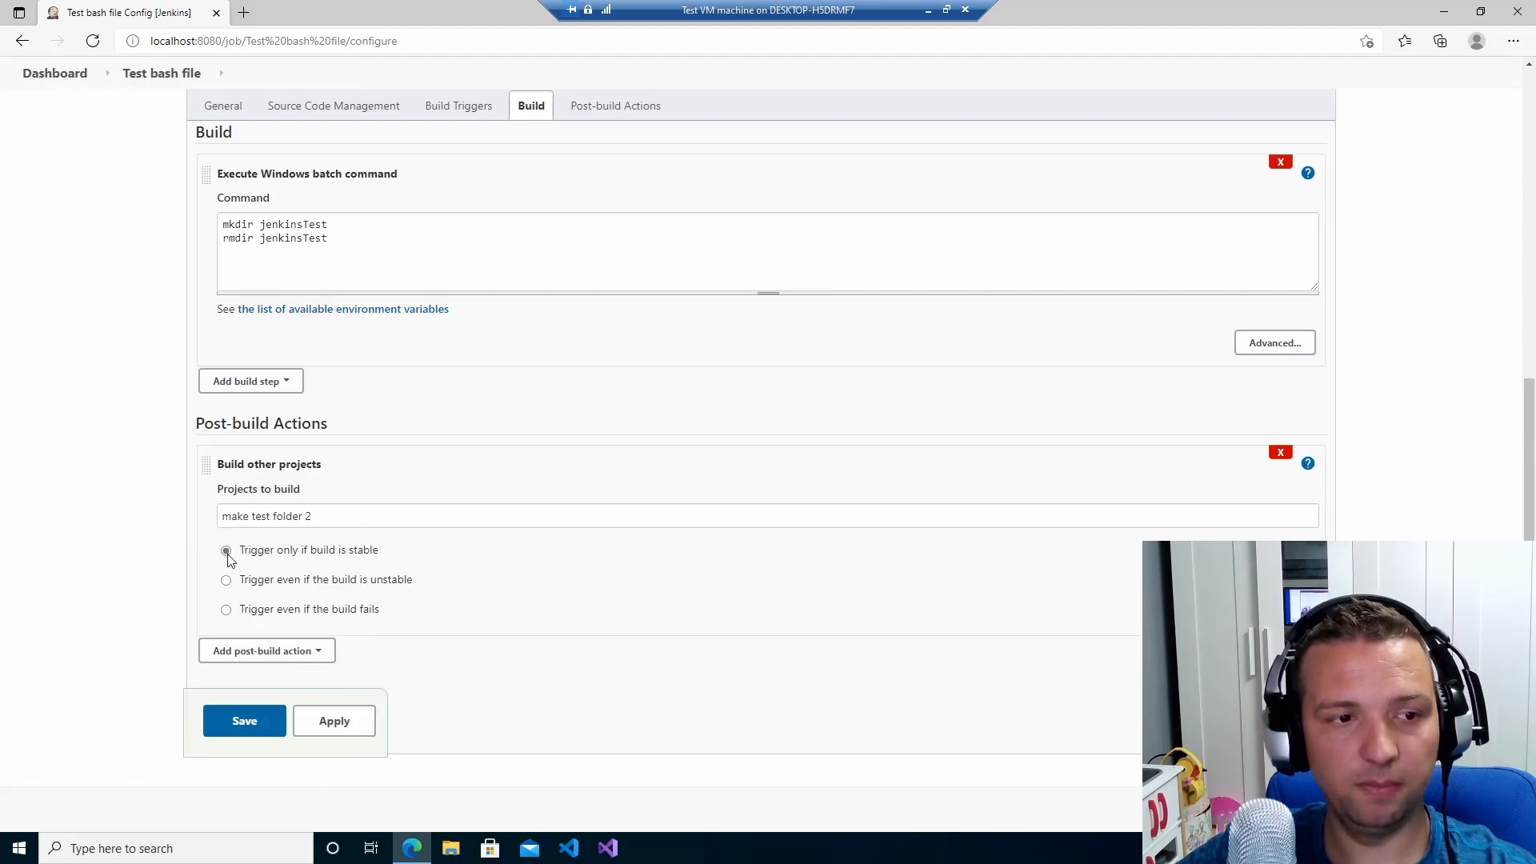
pyautogui.scroll(7, 392, 564)
# Review the build triggers and batch command in the configuration of the make test folder 2 project
pyautogui.click(54, 118)
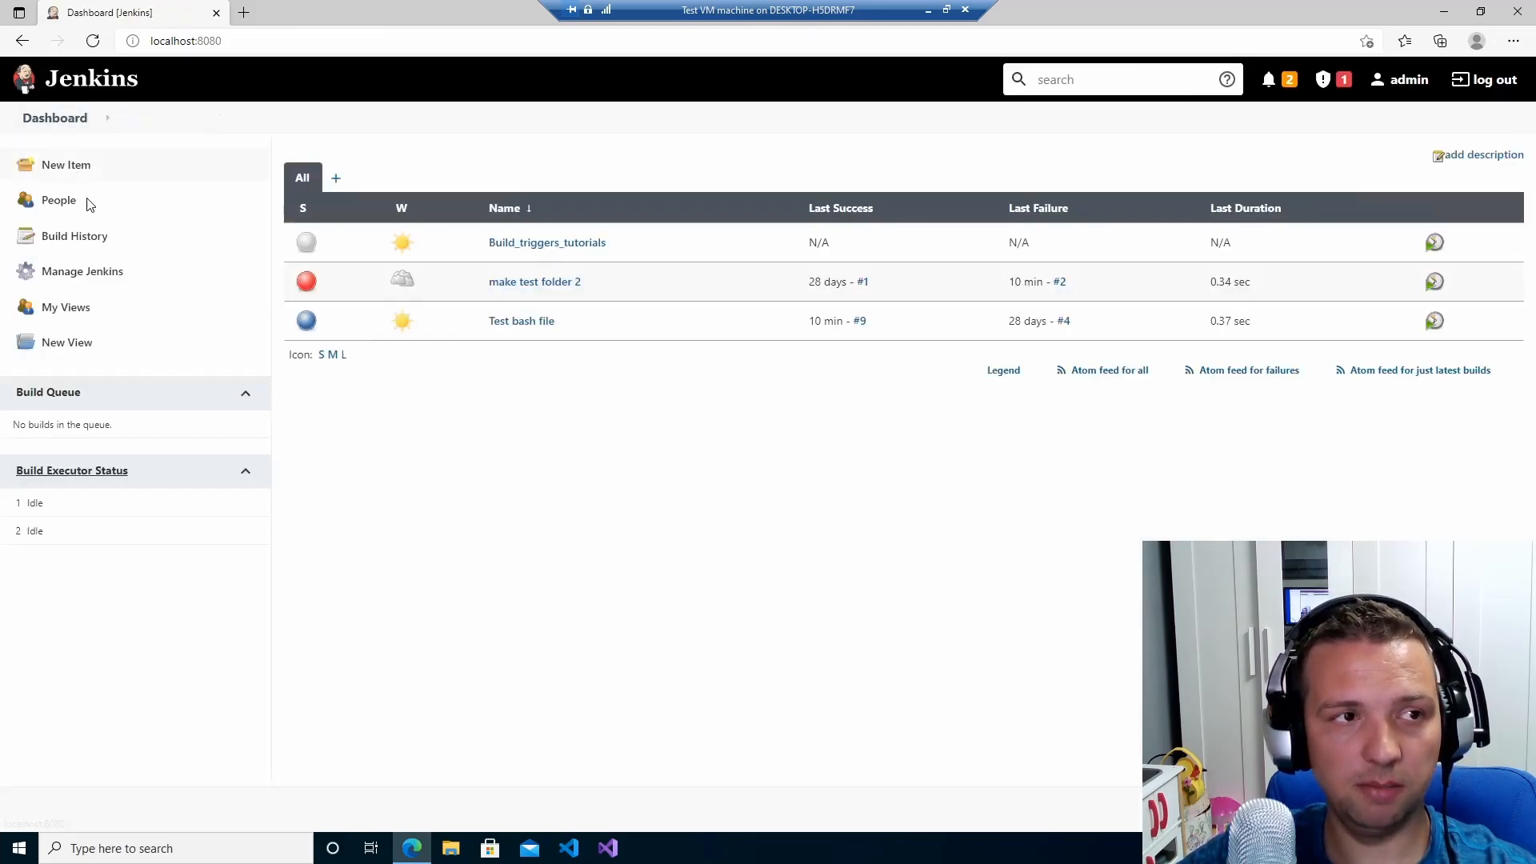
pyautogui.click(507, 283)
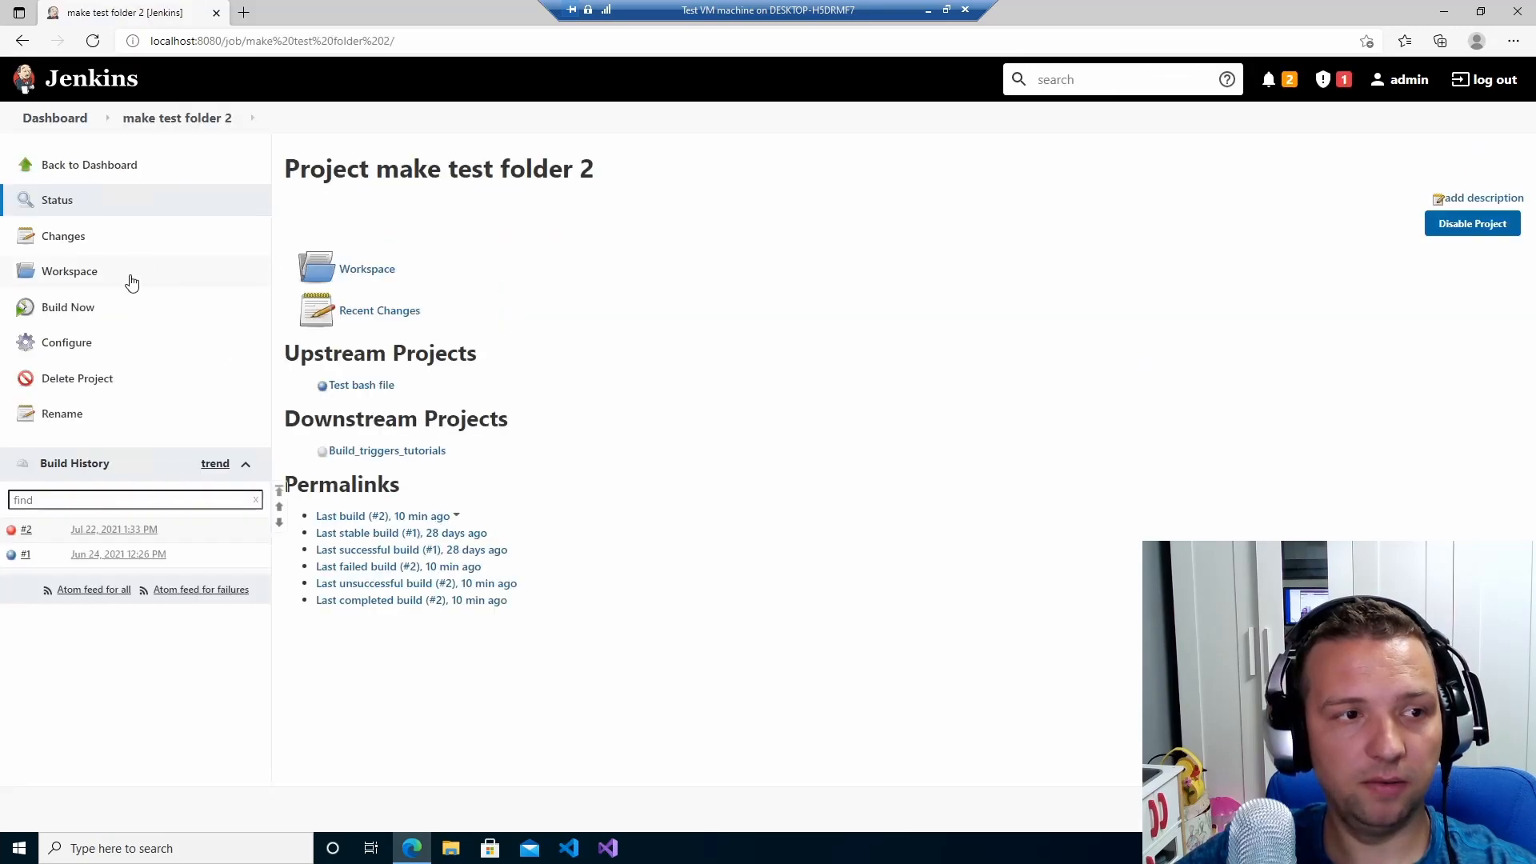
pyautogui.click(88, 344)
pyautogui.scroll(-5, 446, 349)
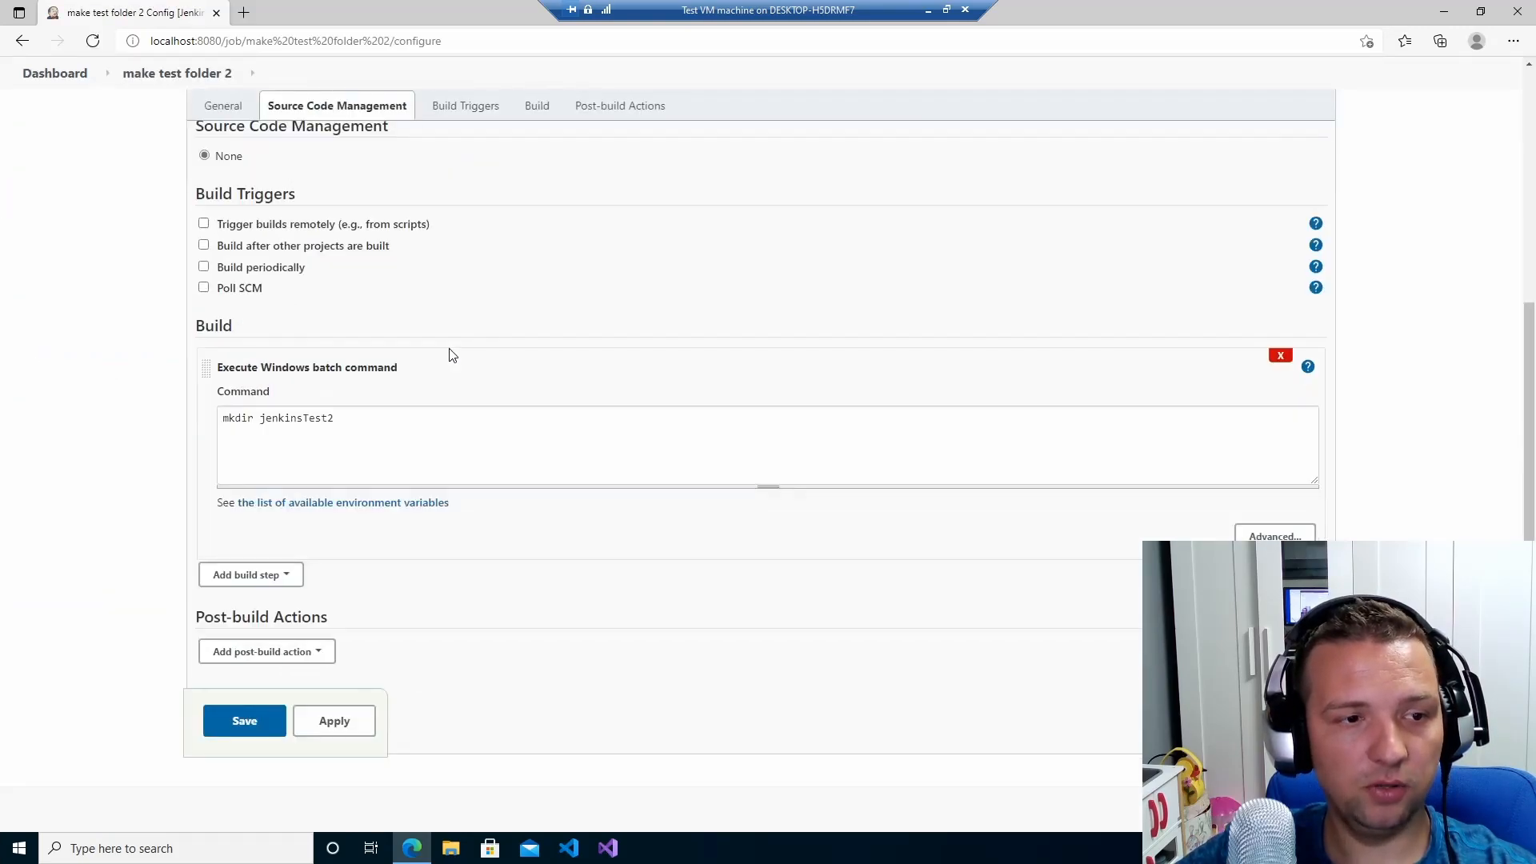
pyautogui.scroll(5, 194, 482)
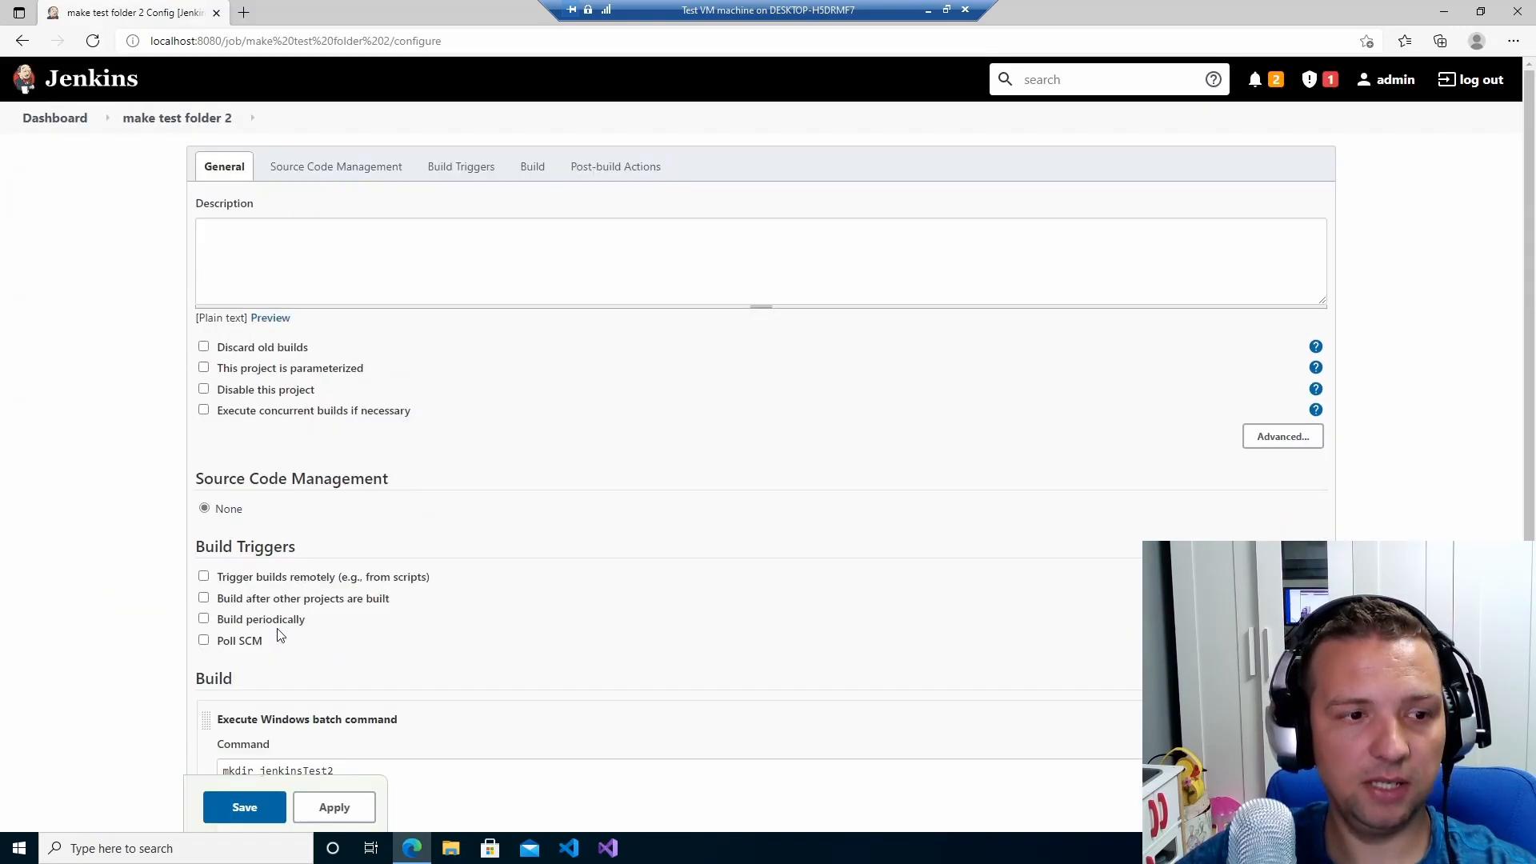
pyautogui.scroll(-4, 292, 629)
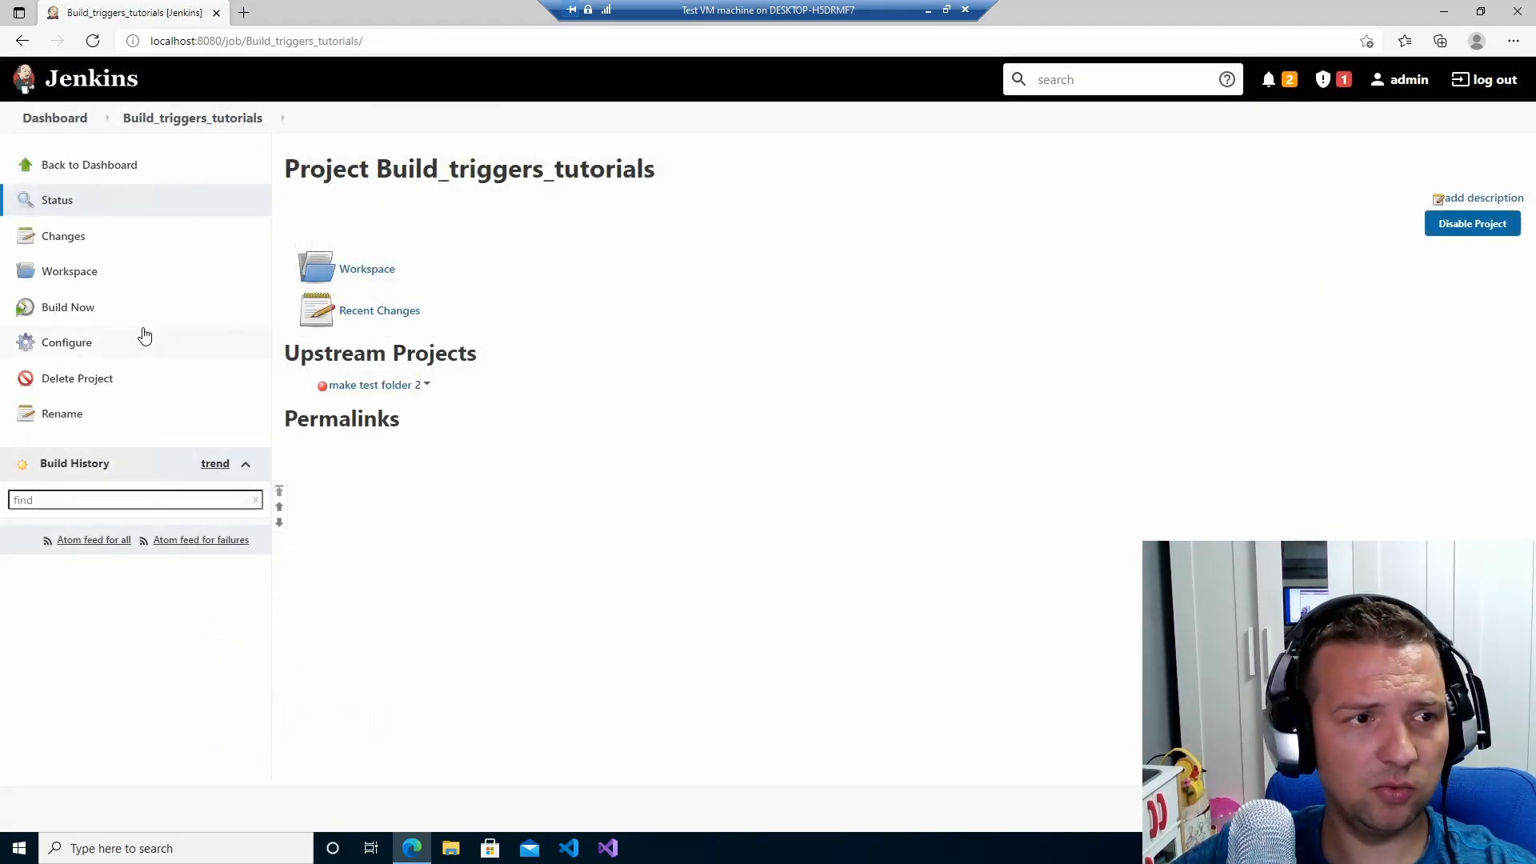
# Review the trigger settings in the Build_triggers_tutorials configuration, save it, and check the project's upstream projects
pyautogui.click(265, 342)
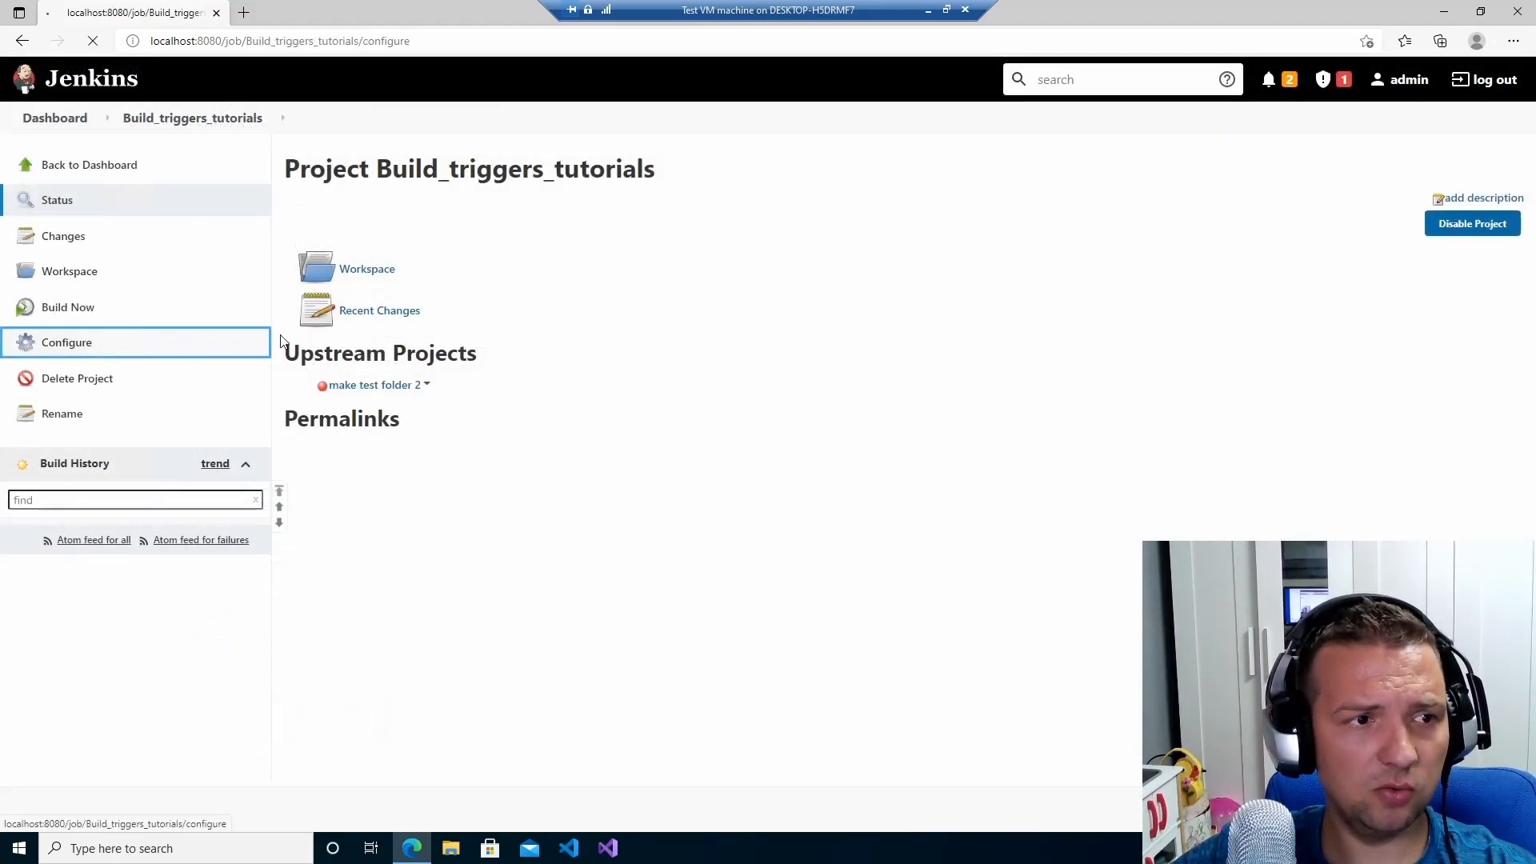
pyautogui.scroll(-3, 452, 451)
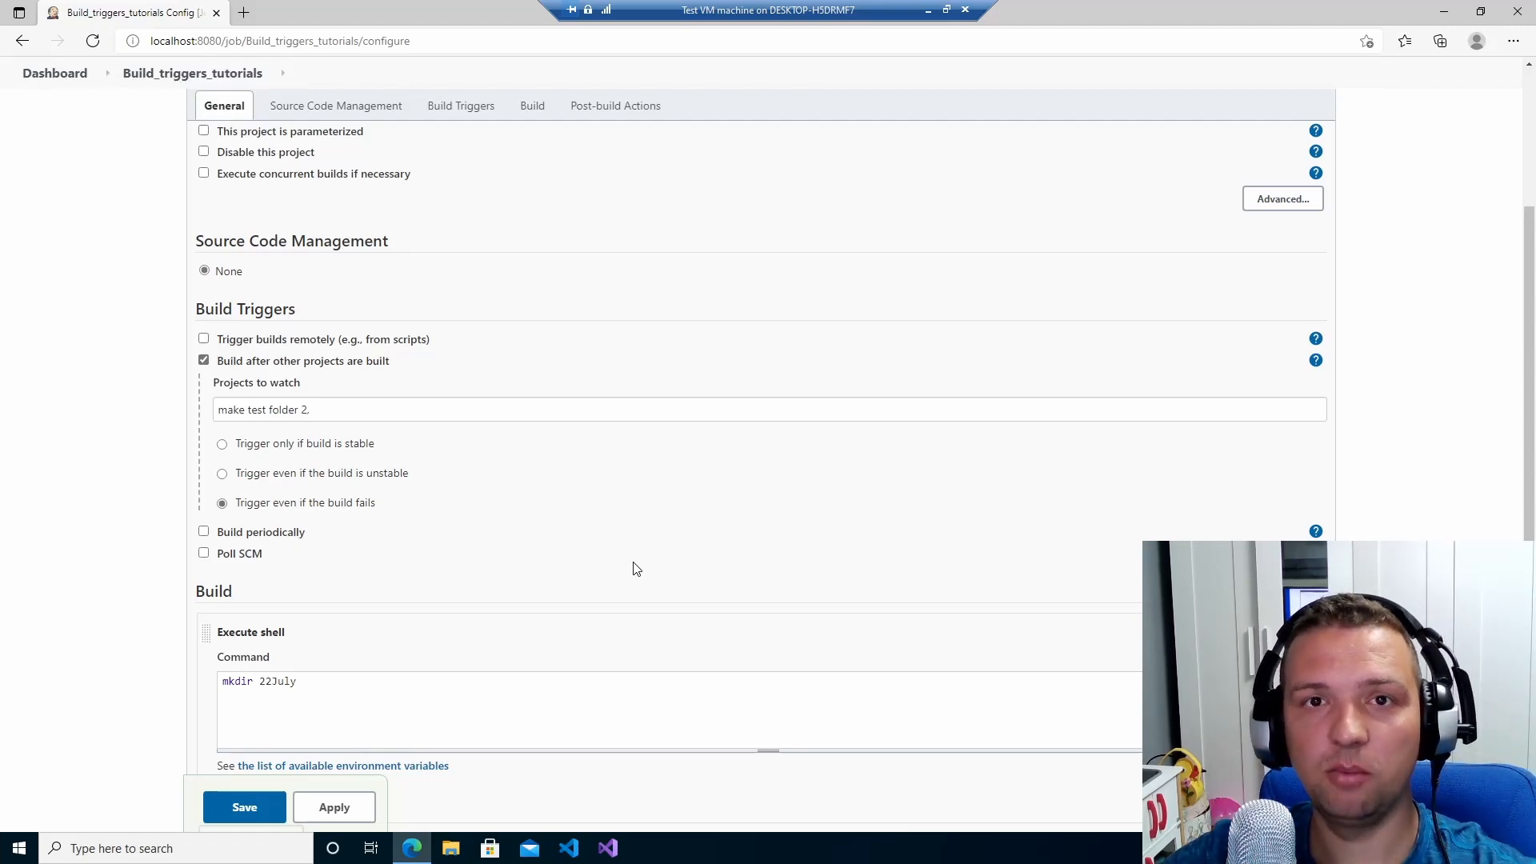
pyautogui.click(239, 806)
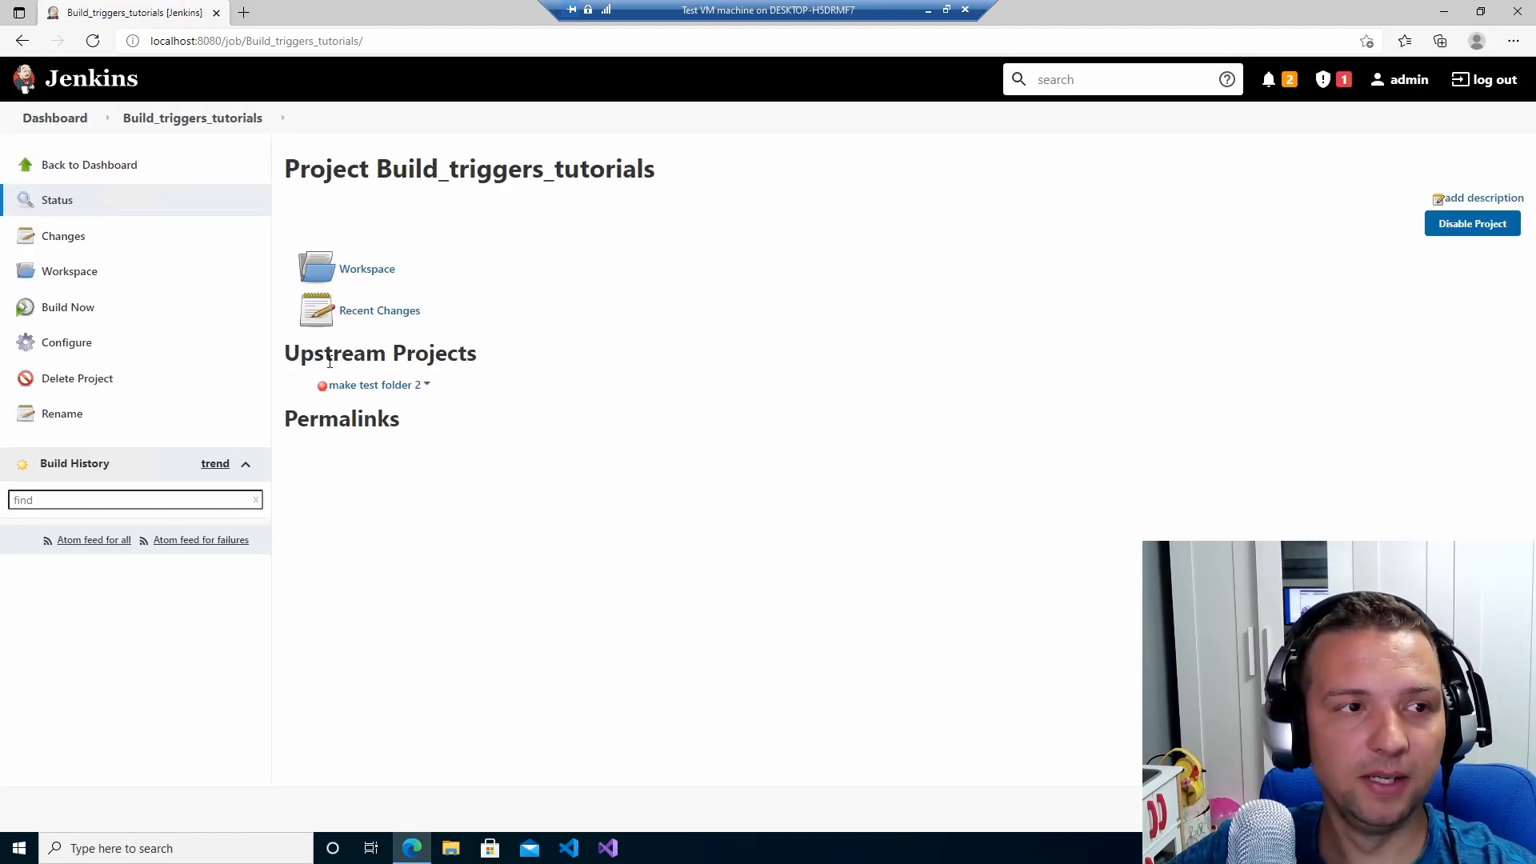
pyautogui.click(74, 128)
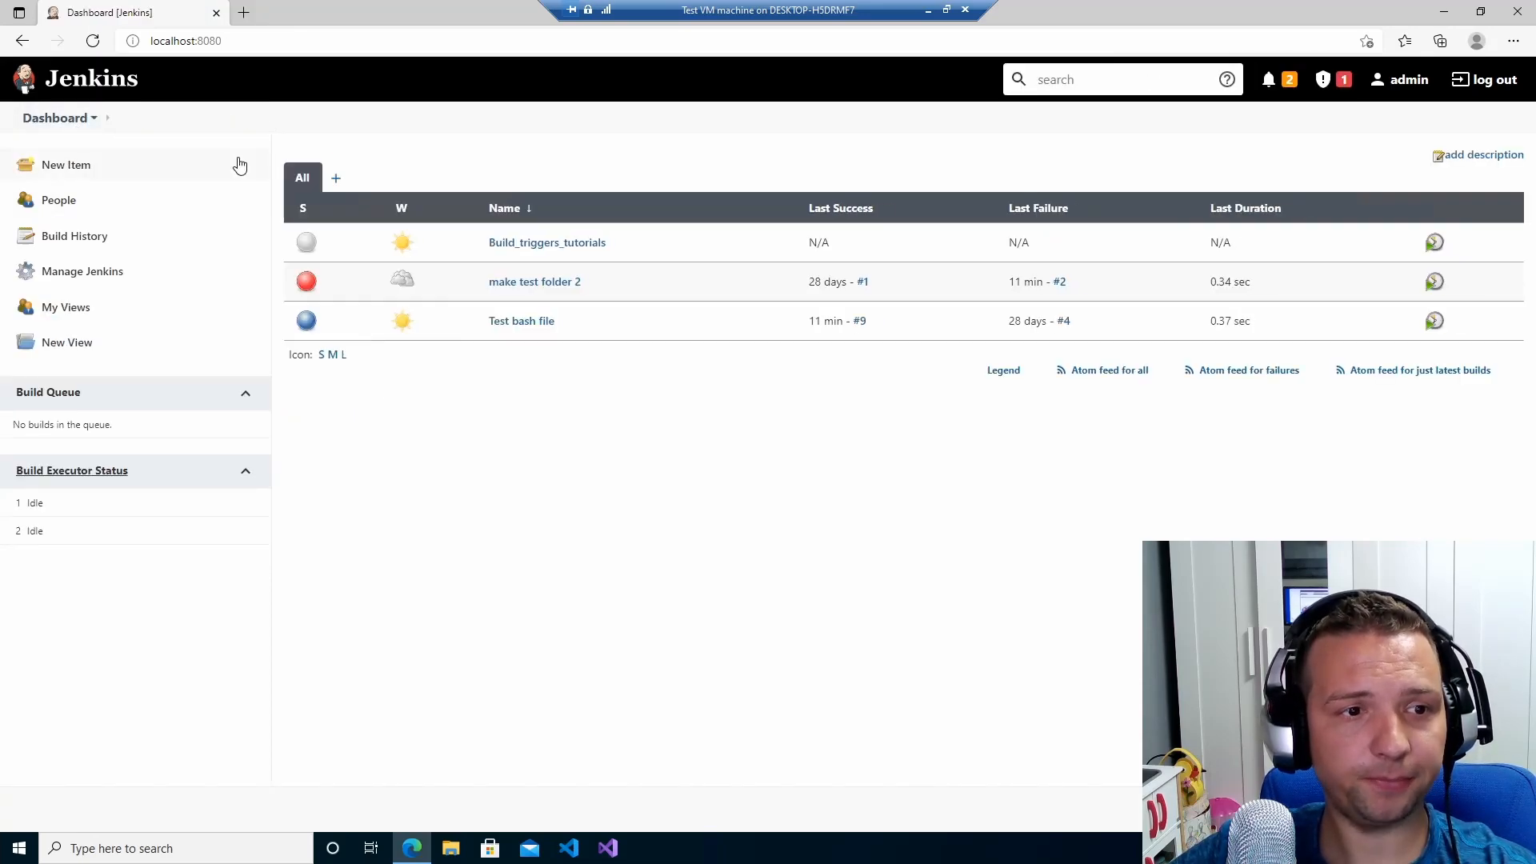
pyautogui.click(556, 243)
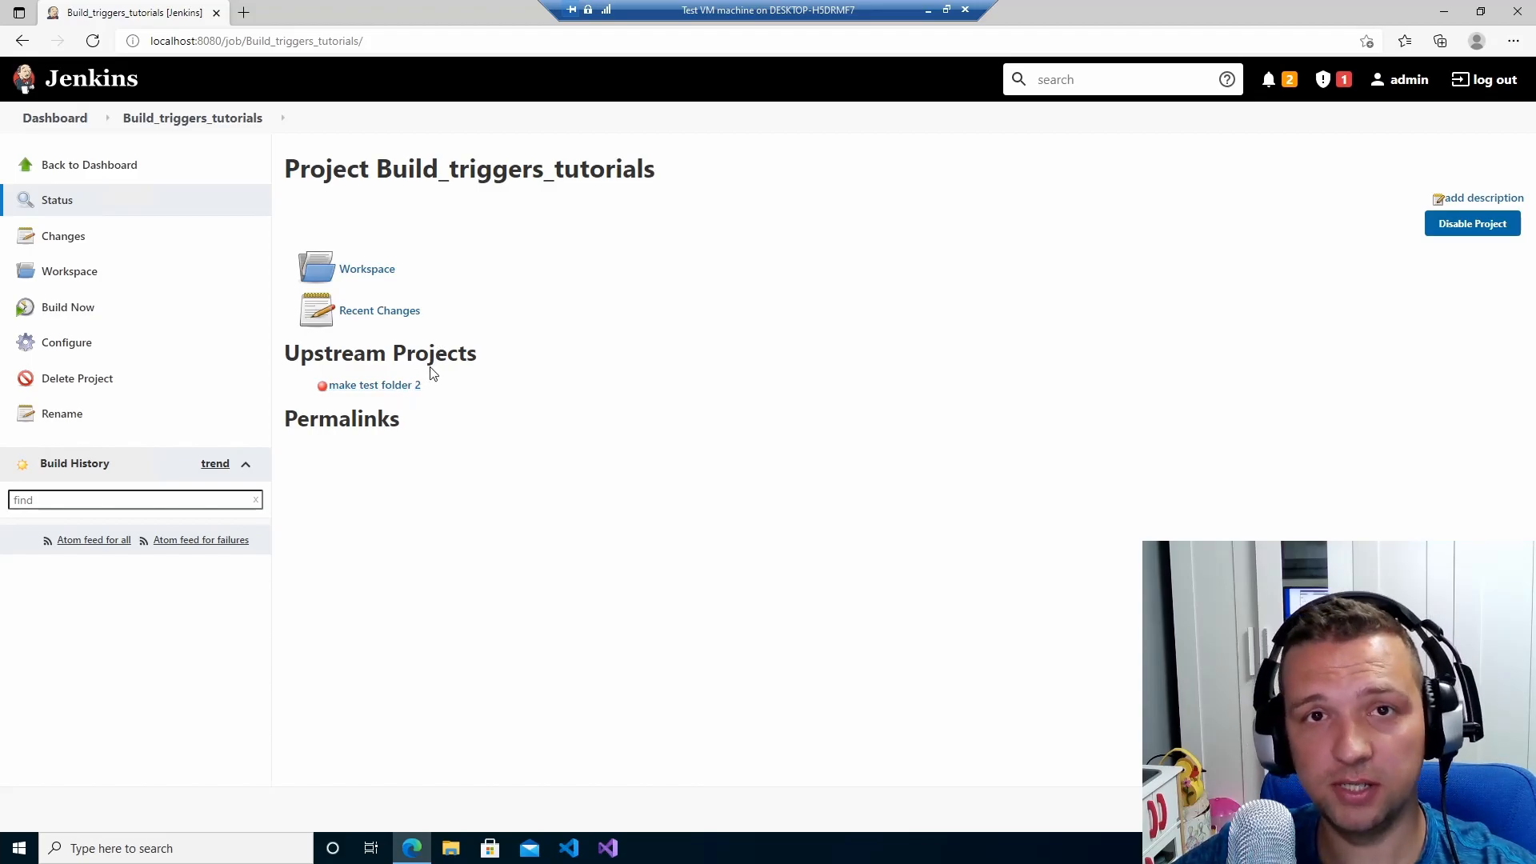
# Start a build of the Test bash file project and monitor the chained builds on the dashboard
pyautogui.click(50, 122)
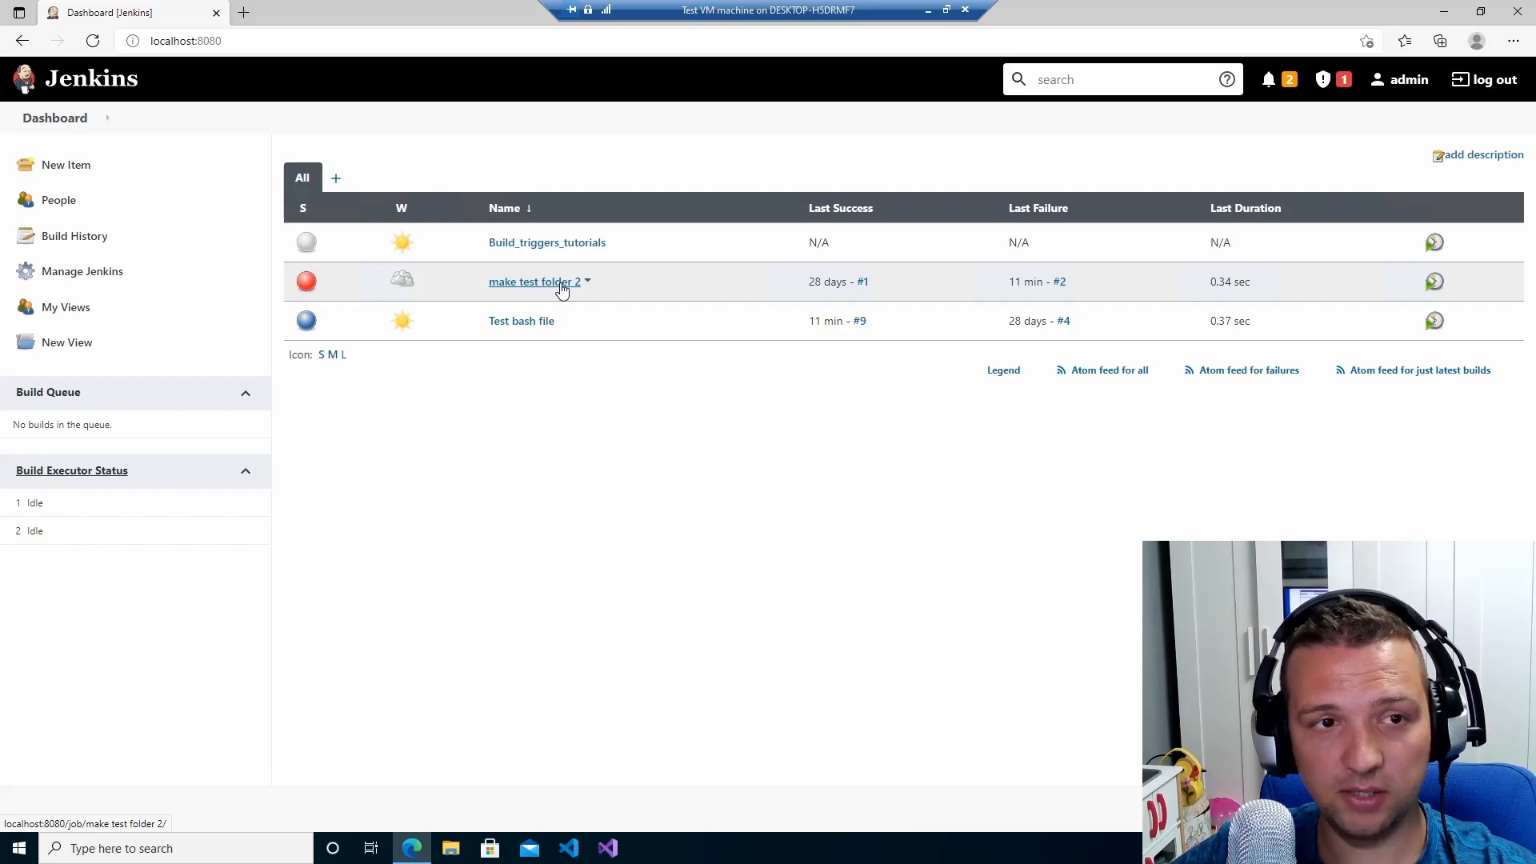
pyautogui.click(514, 323)
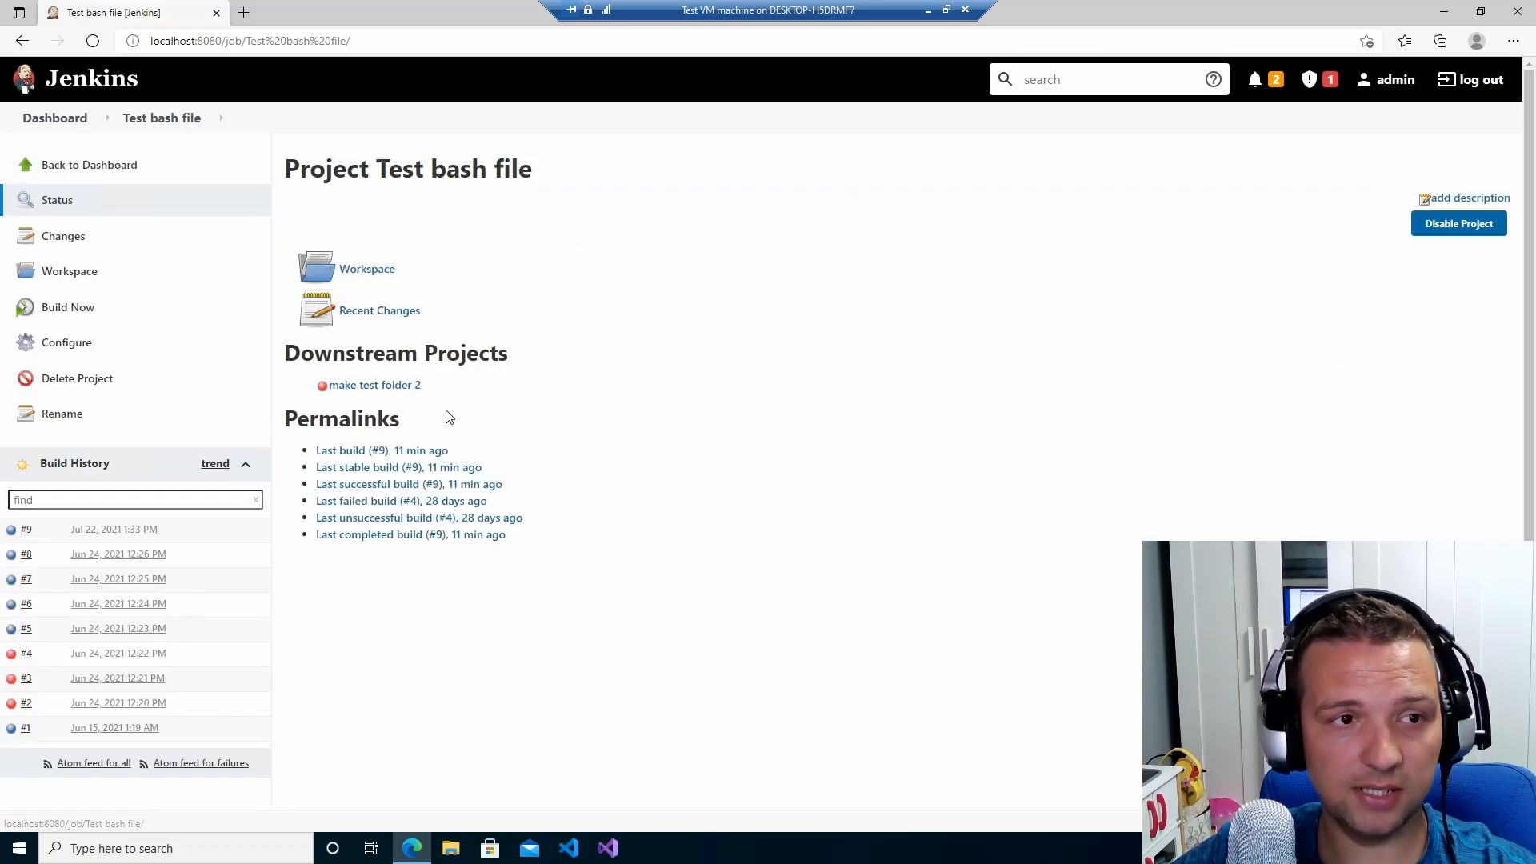
pyautogui.click(76, 312)
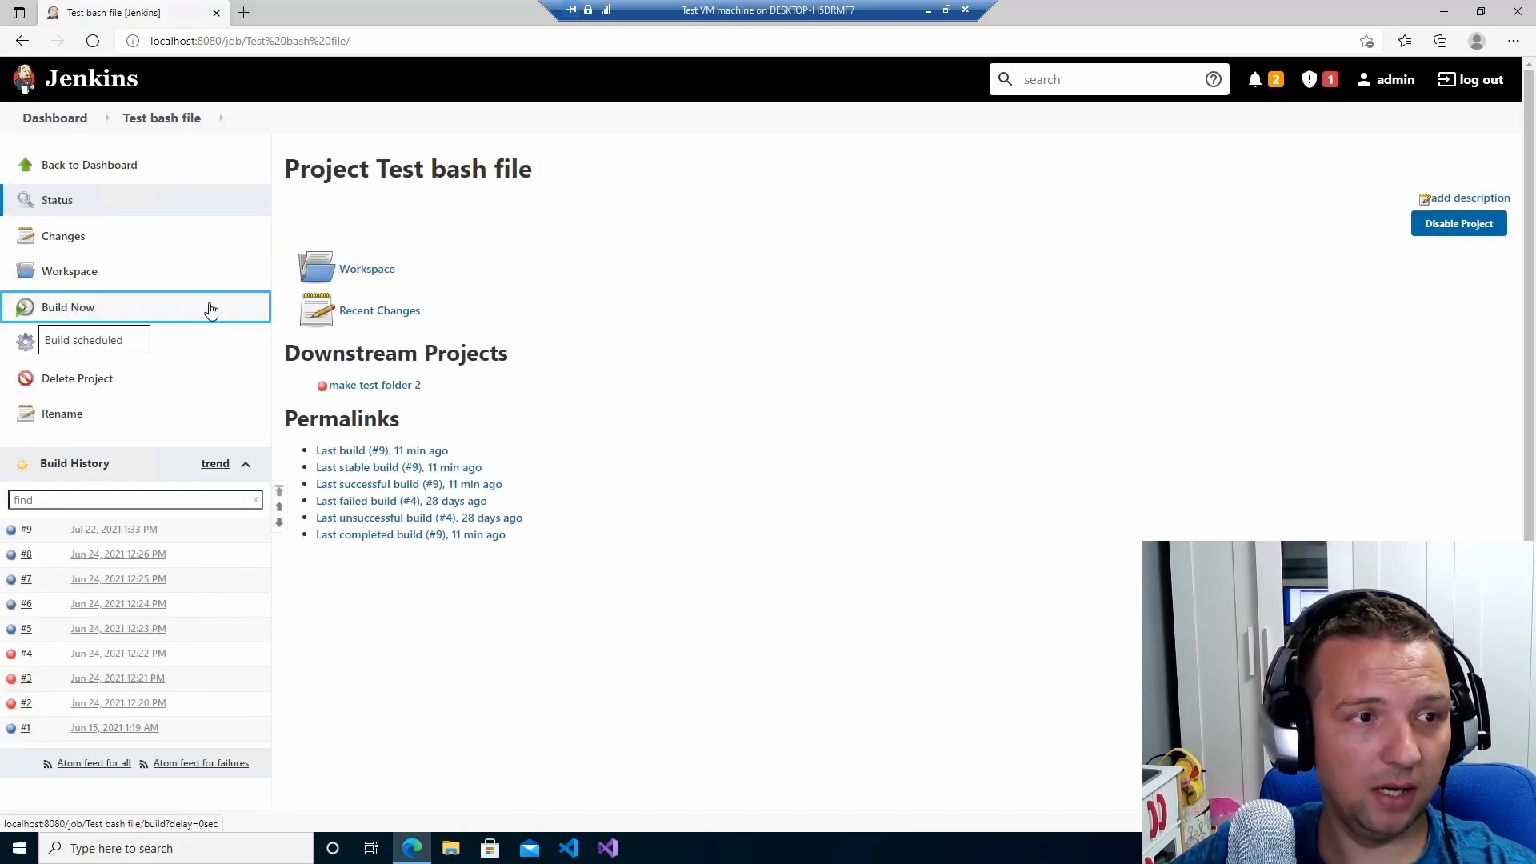
pyautogui.click(58, 120)
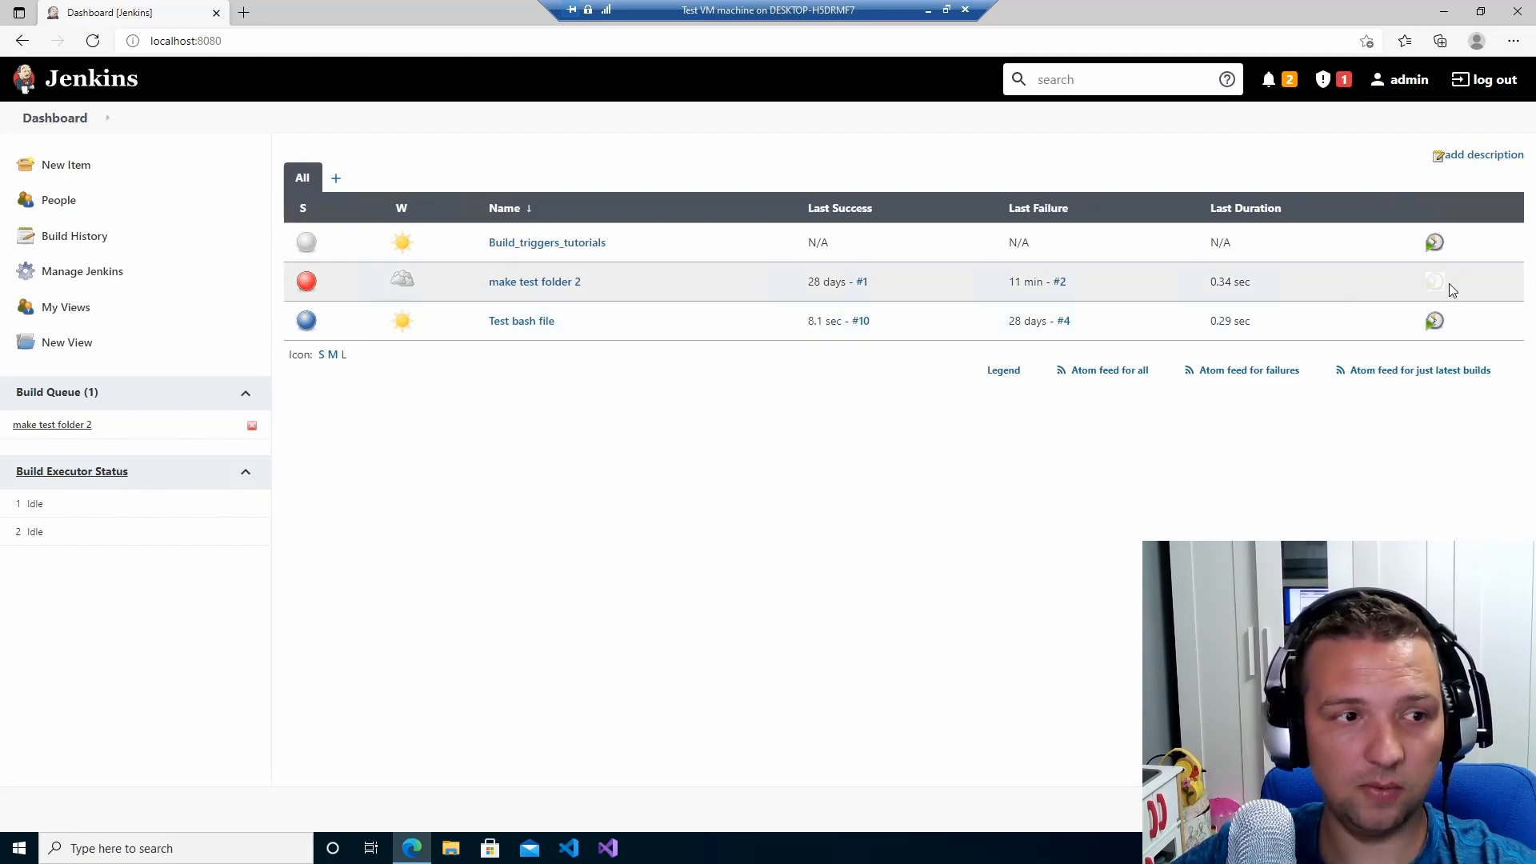
pyautogui.moveTo(82, 433)
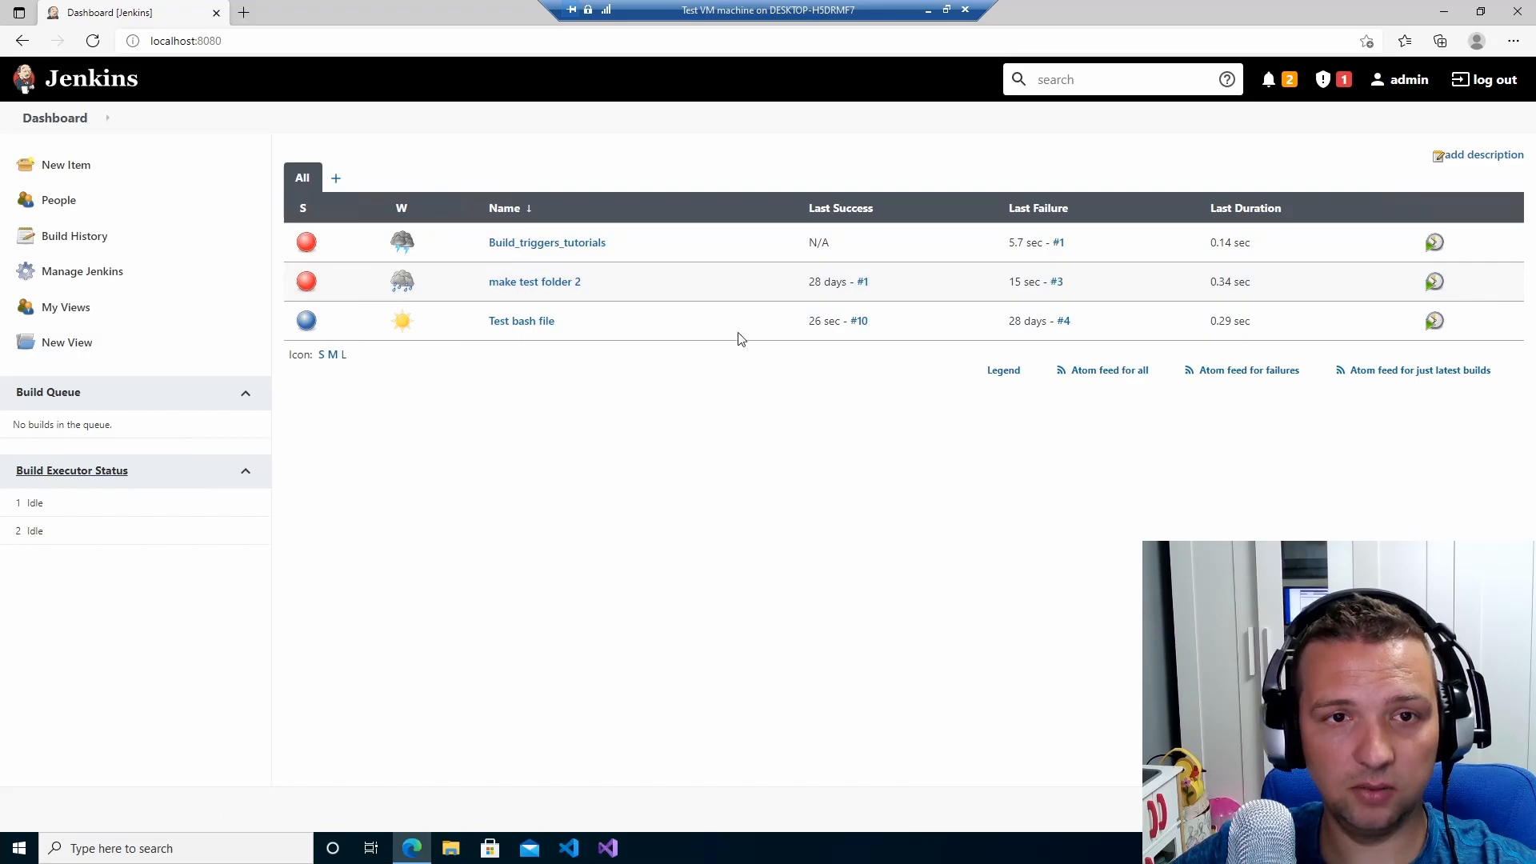
# Examine the console output of build #1 of the Build_triggers_tutorials project for the cause of the failure
pyautogui.click(547, 244)
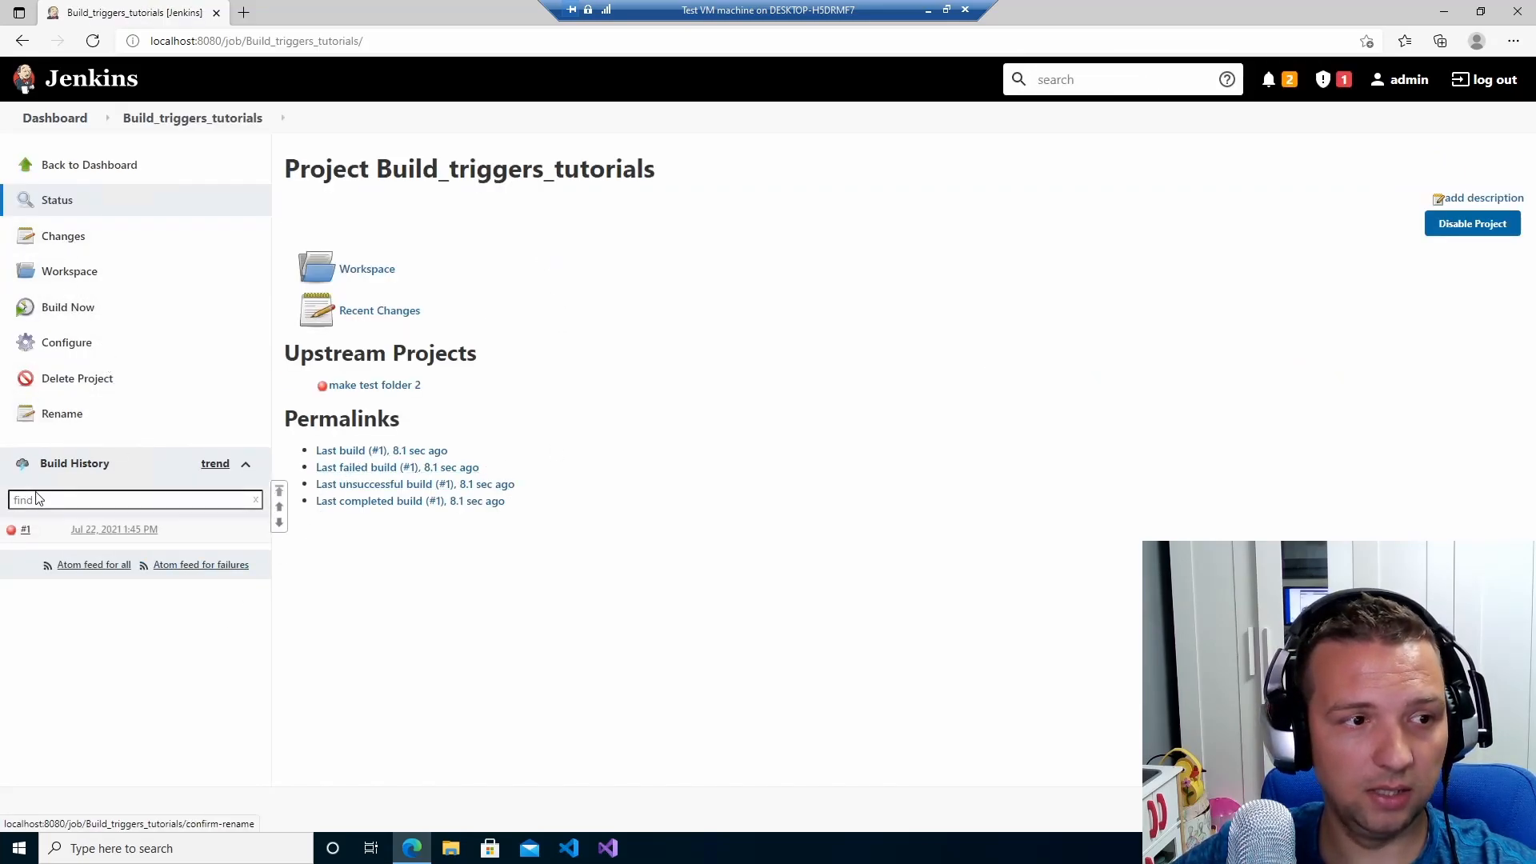
pyautogui.click(25, 529)
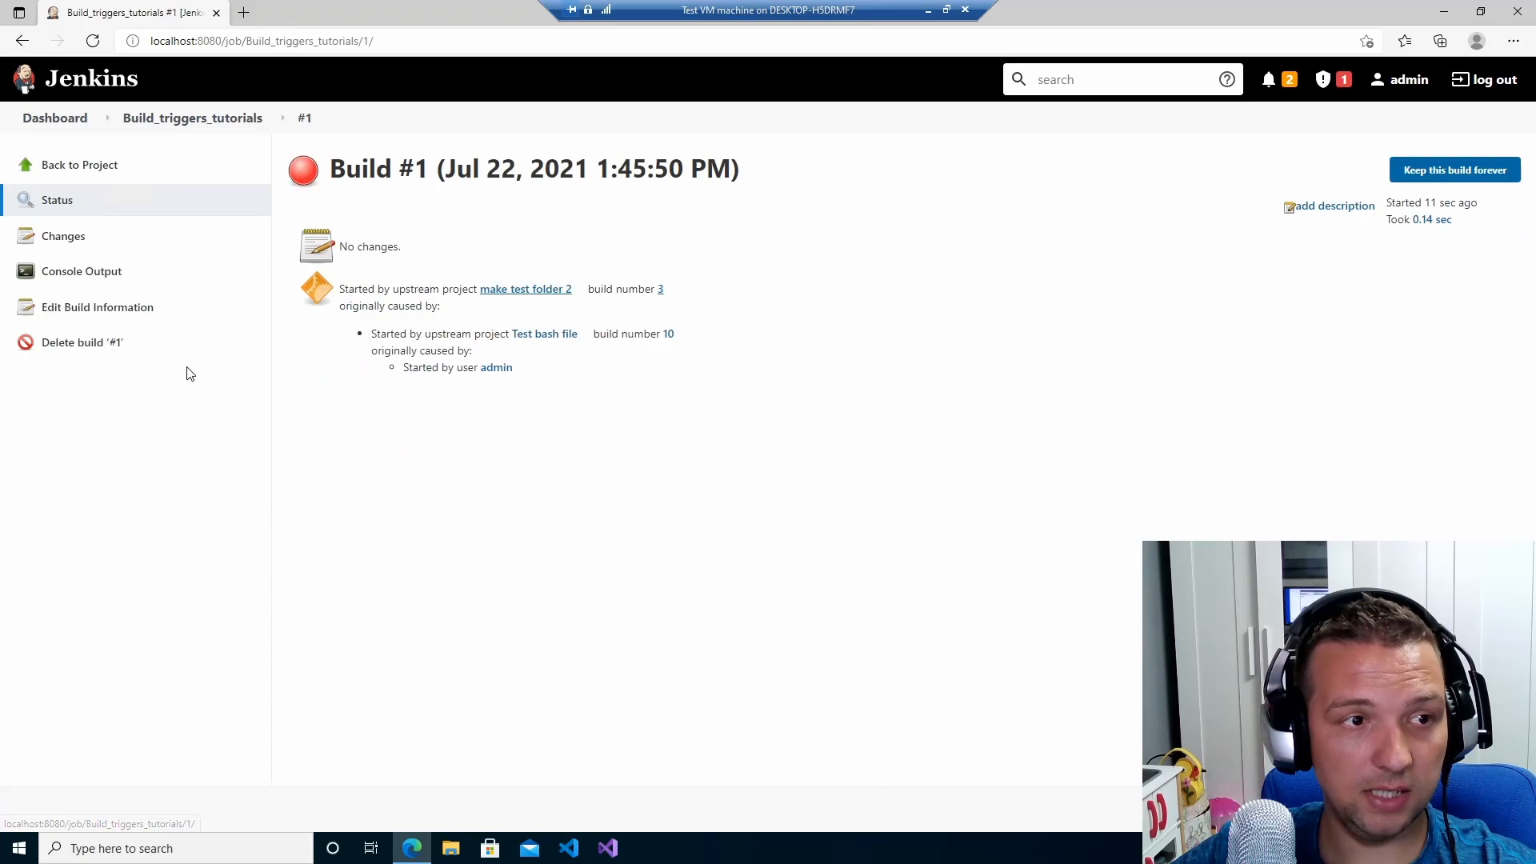
pyautogui.click(88, 276)
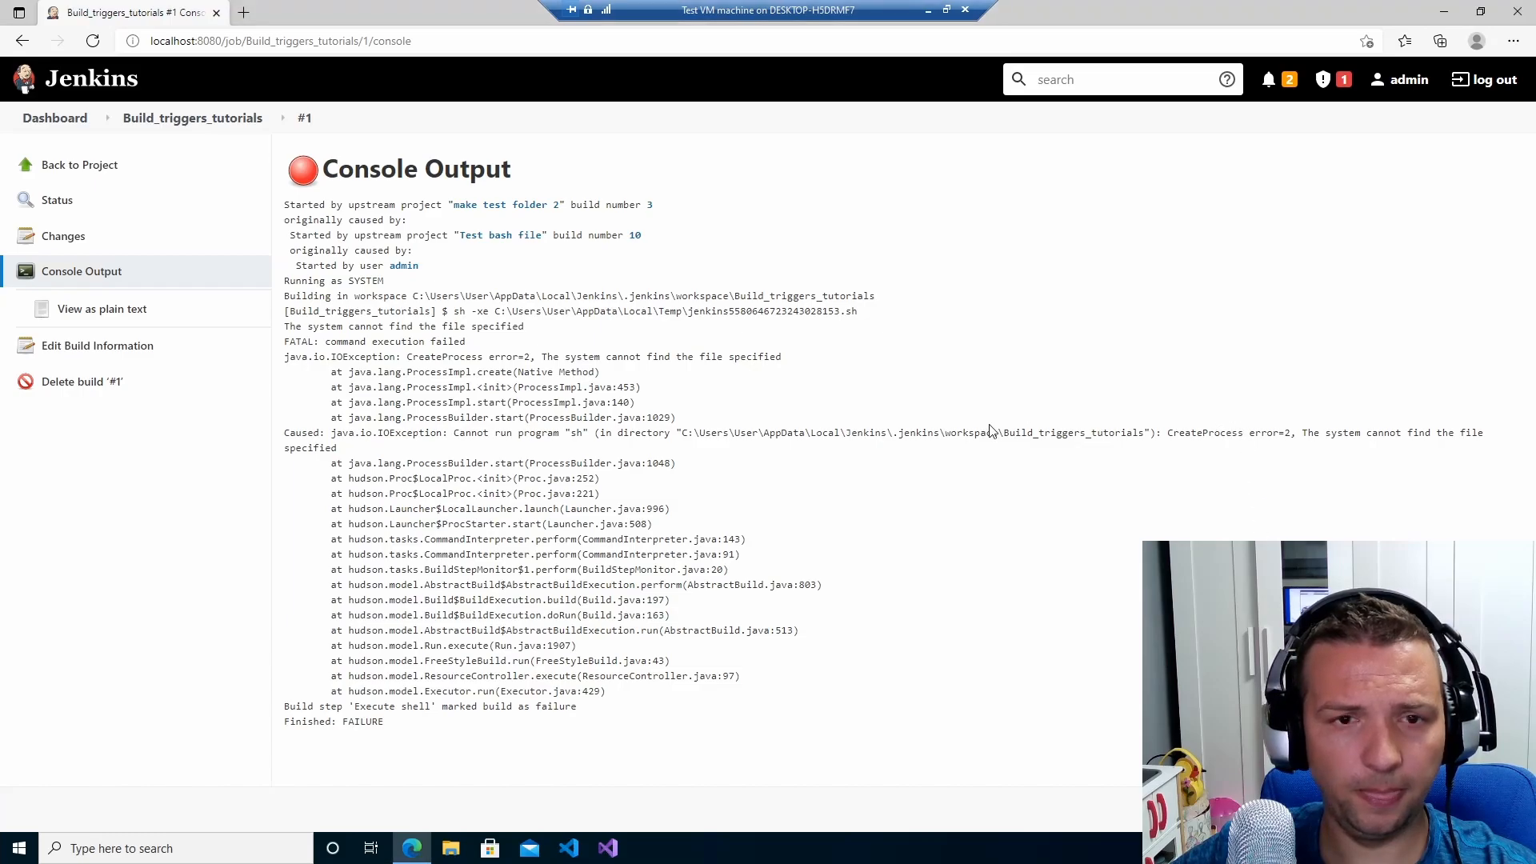
pyautogui.moveTo(484, 433); pyautogui.dragTo(1103, 433)
pyautogui.click(569, 434)
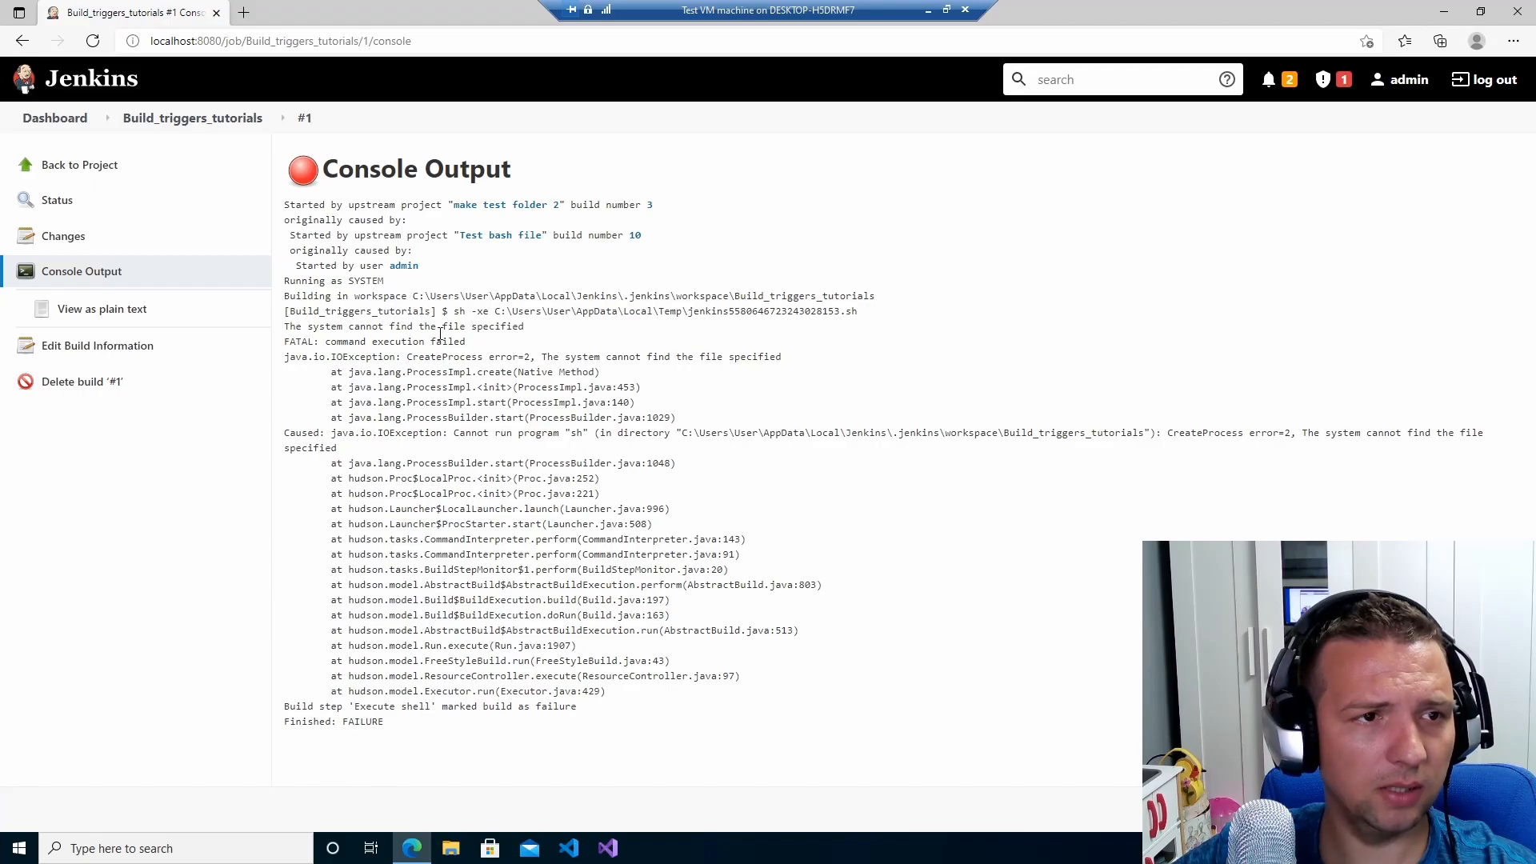
# Review the build triggers and shell command in the Build_triggers_tutorials configuration, and return to the dashboard
pyautogui.click(168, 121)
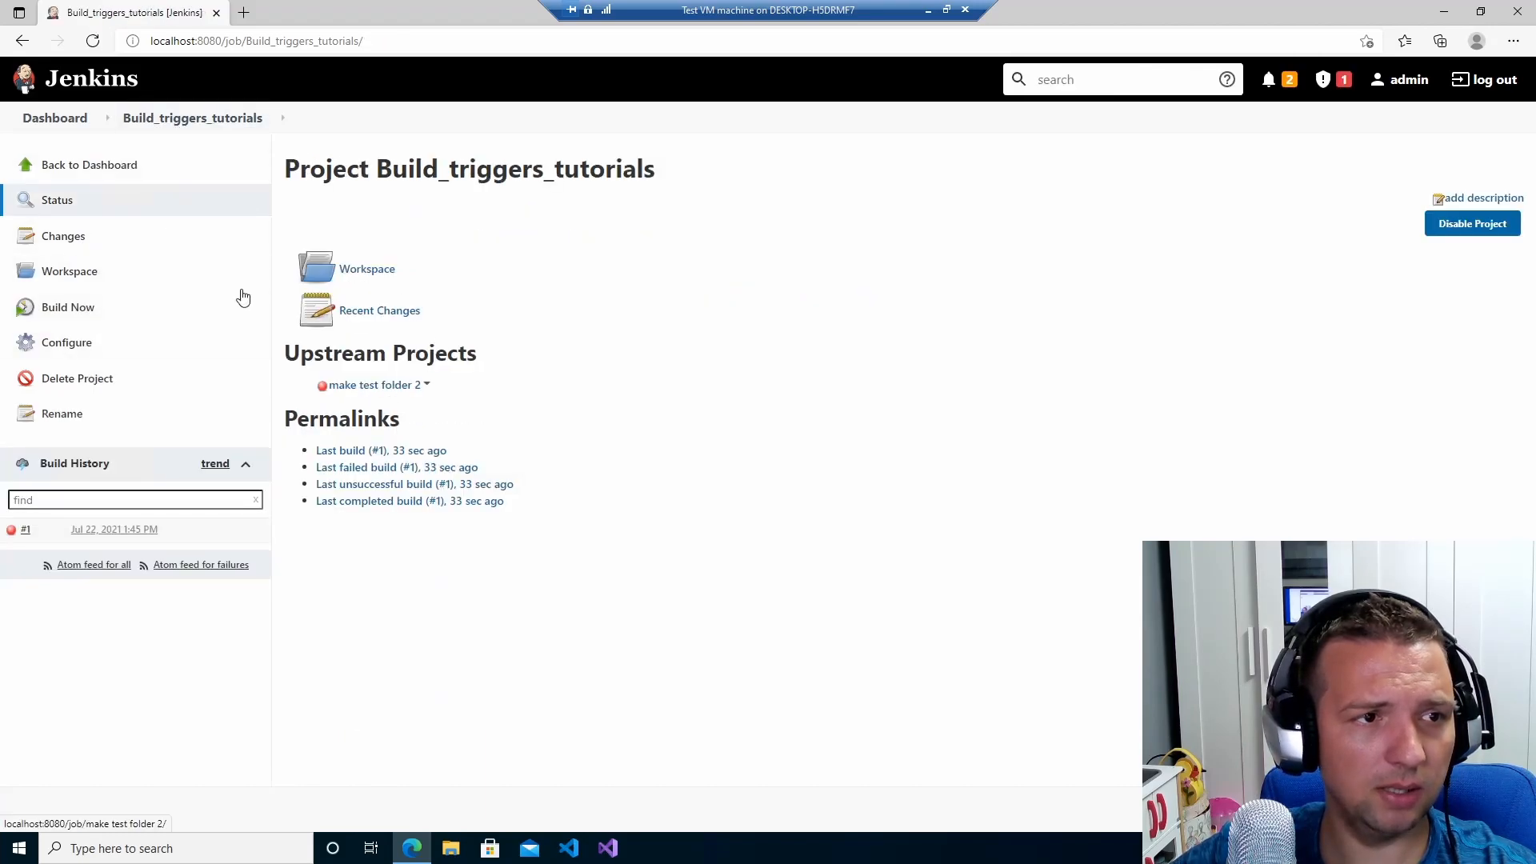
pyautogui.click(86, 343)
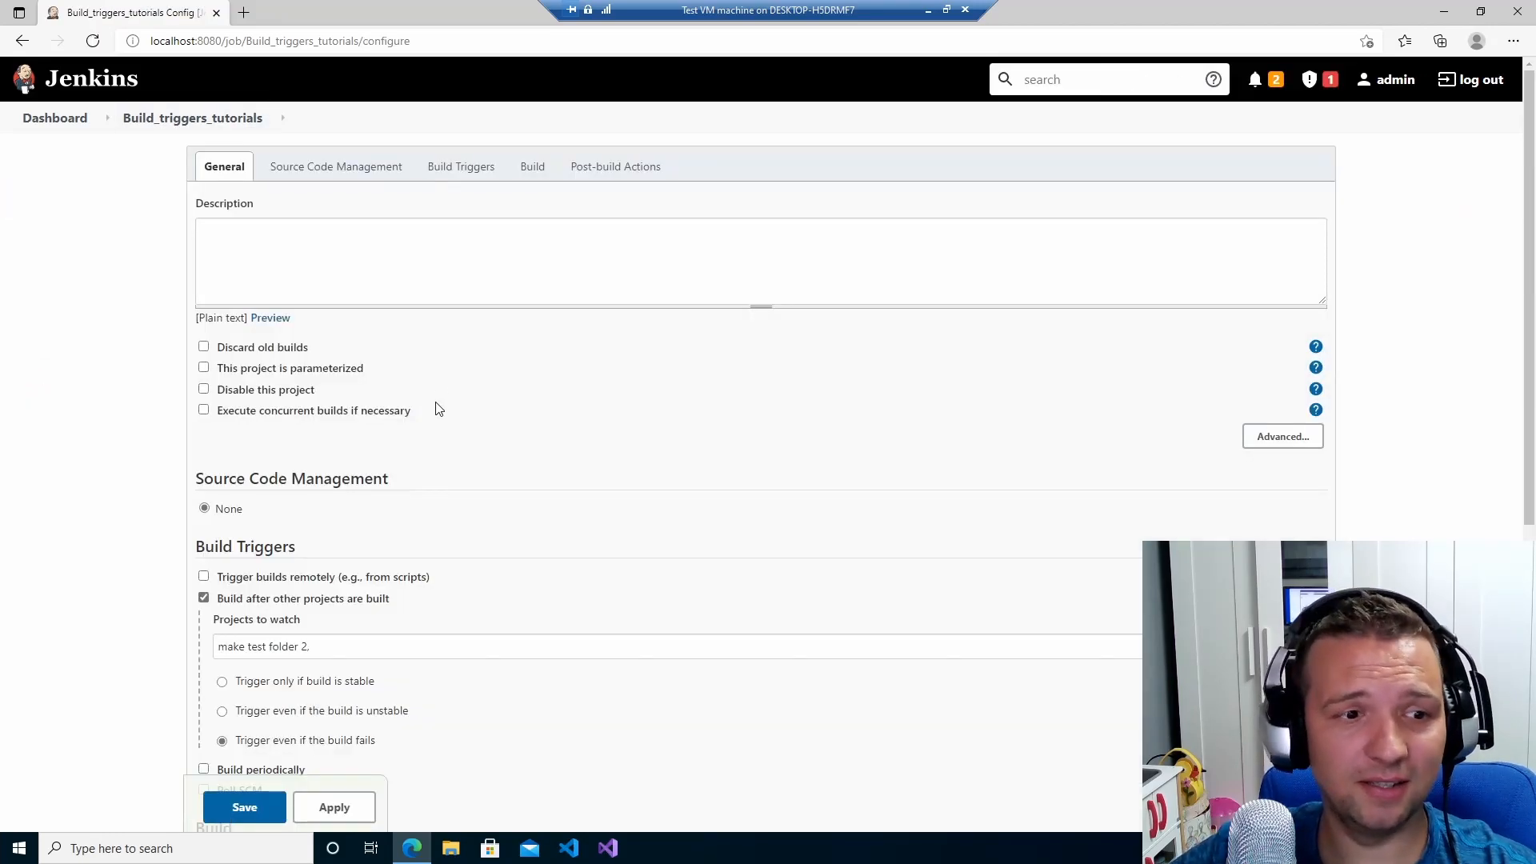
pyautogui.scroll(-5, 446, 425)
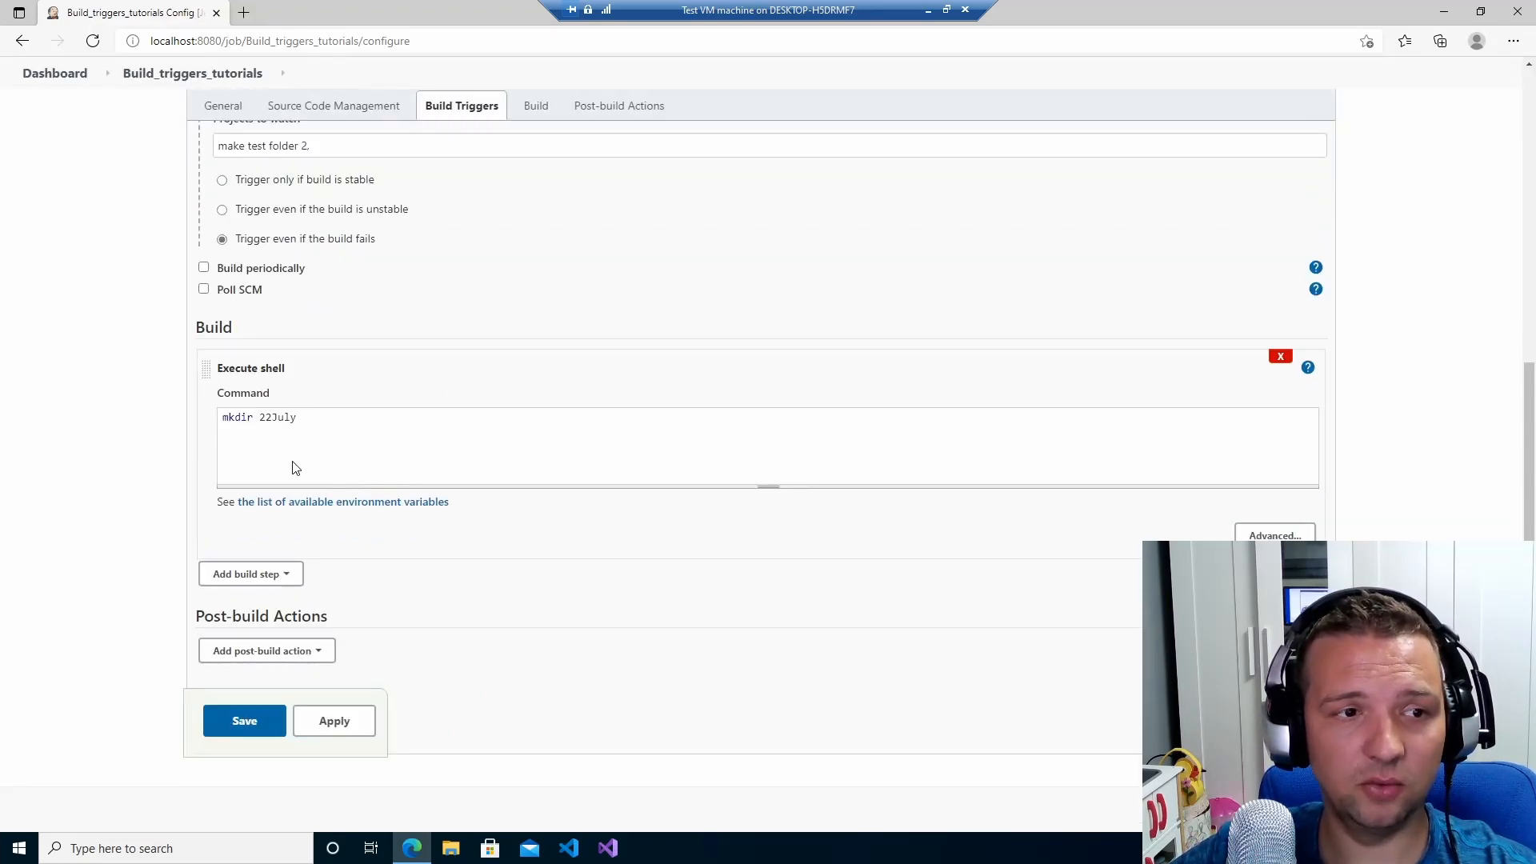
pyautogui.scroll(4, 293, 465)
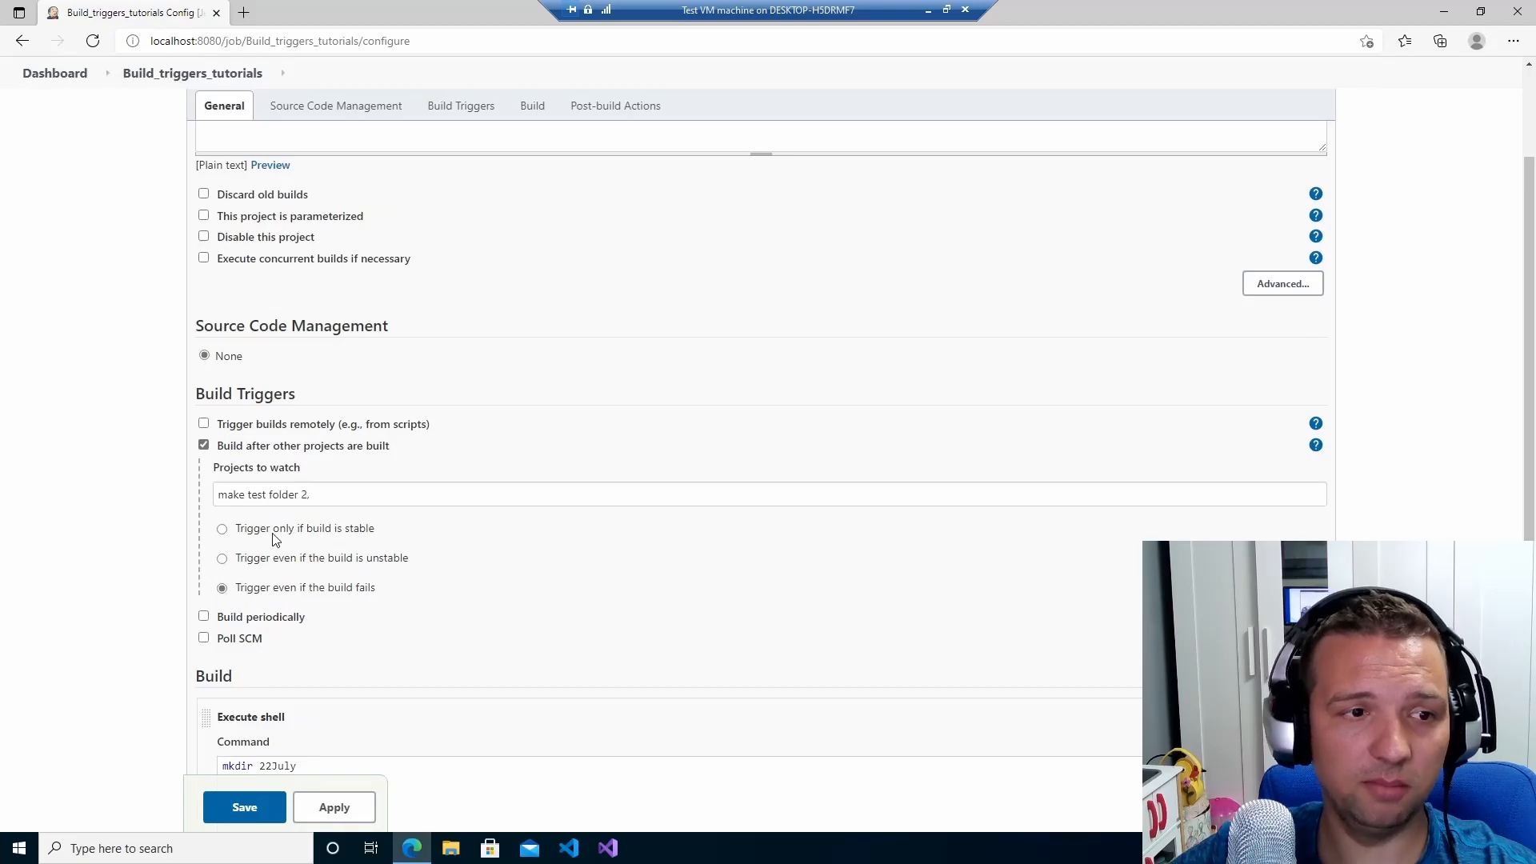
pyautogui.scroll(3, 292, 544)
pyautogui.click(54, 118)
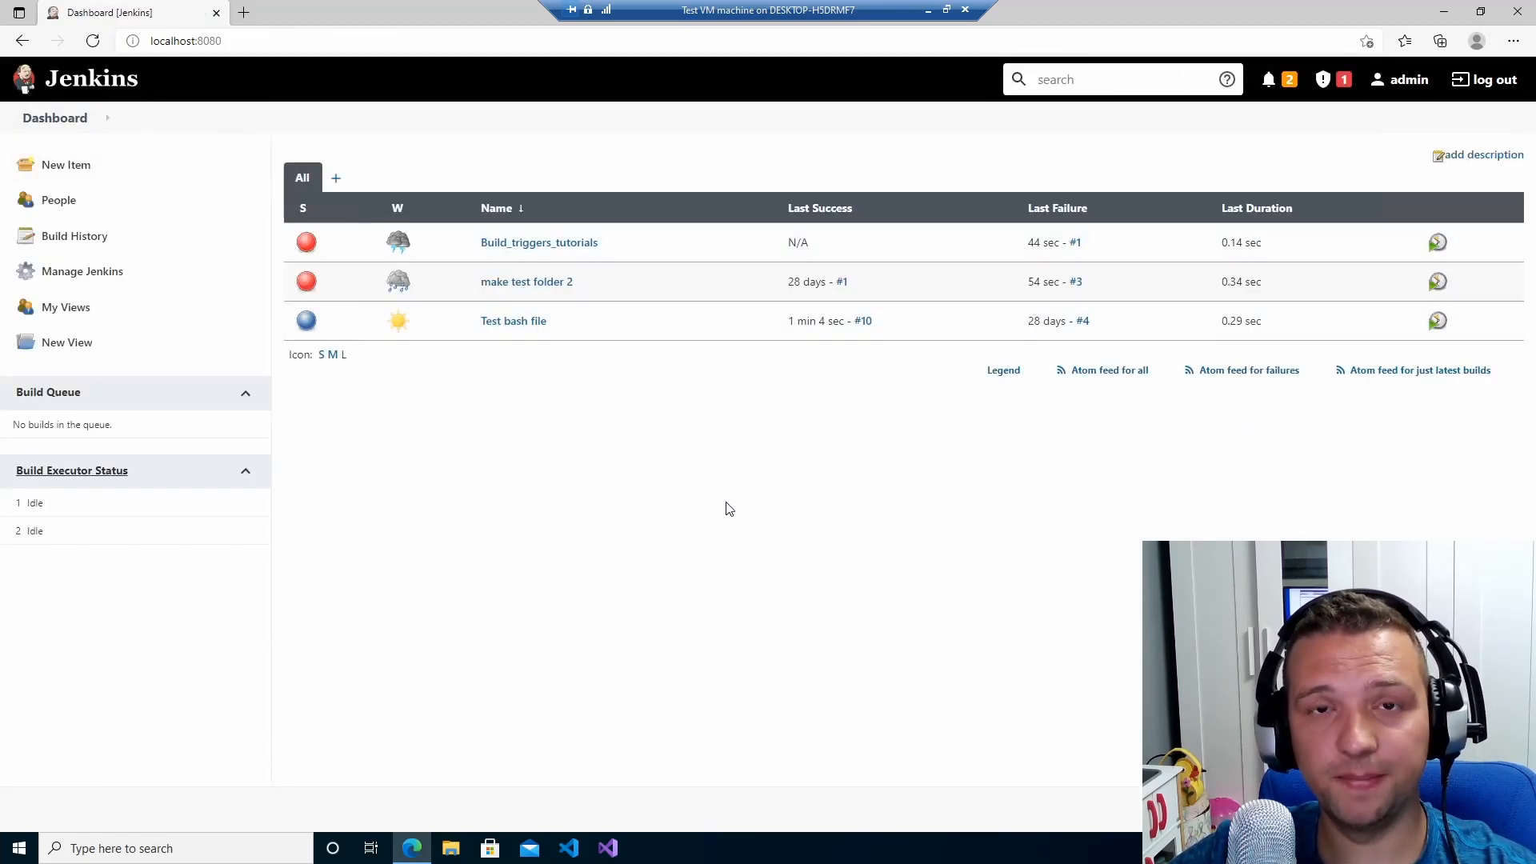
# Try the stable, unstable and failed-build trigger conditions in the Build_triggers_tutorials configuration, and return to the dashboard without saving
pyautogui.click(531, 243)
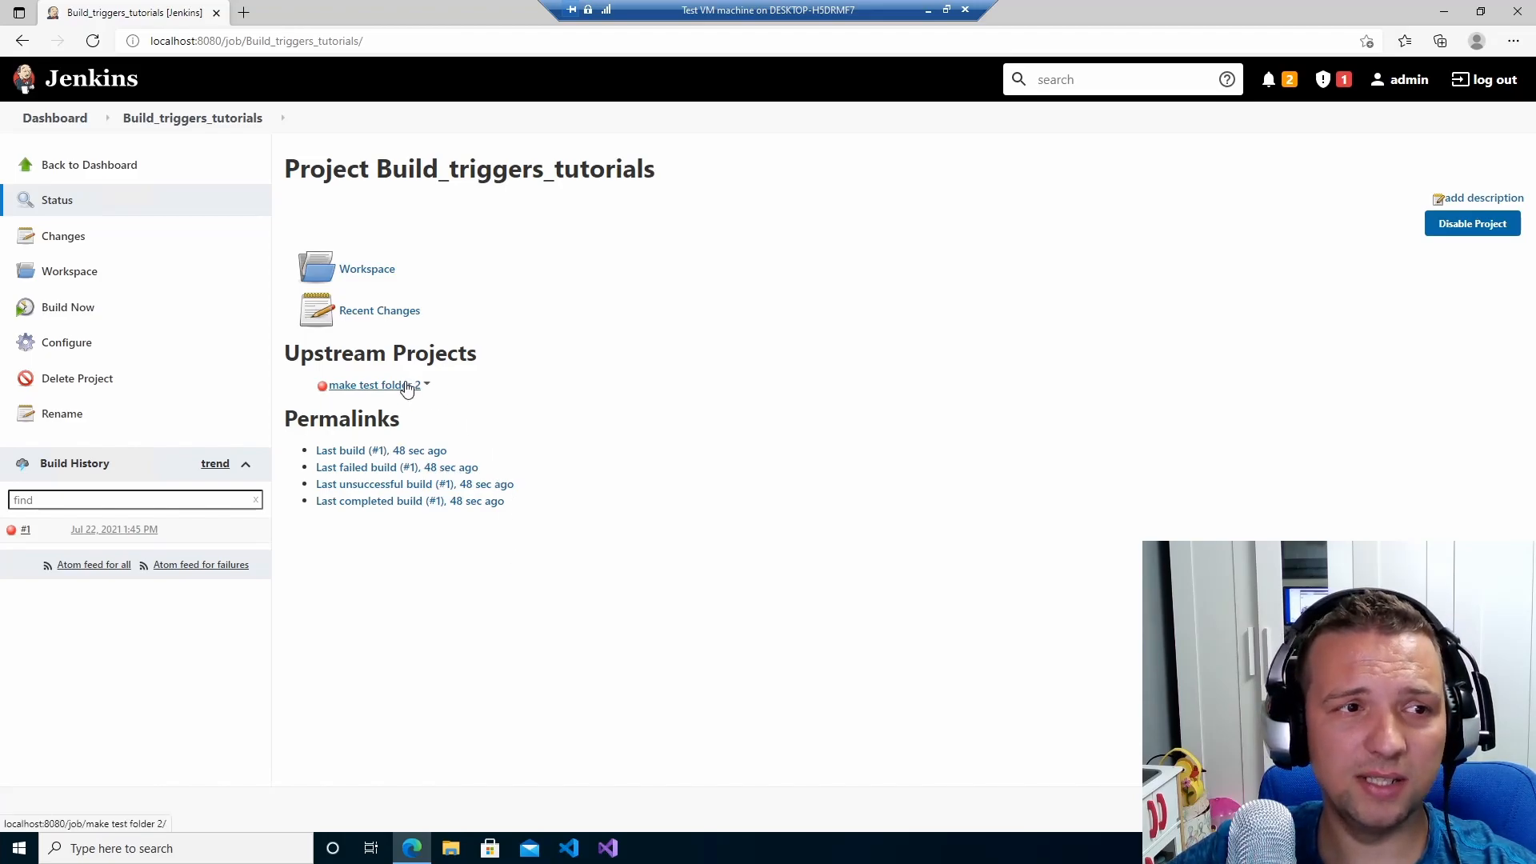
pyautogui.click(69, 342)
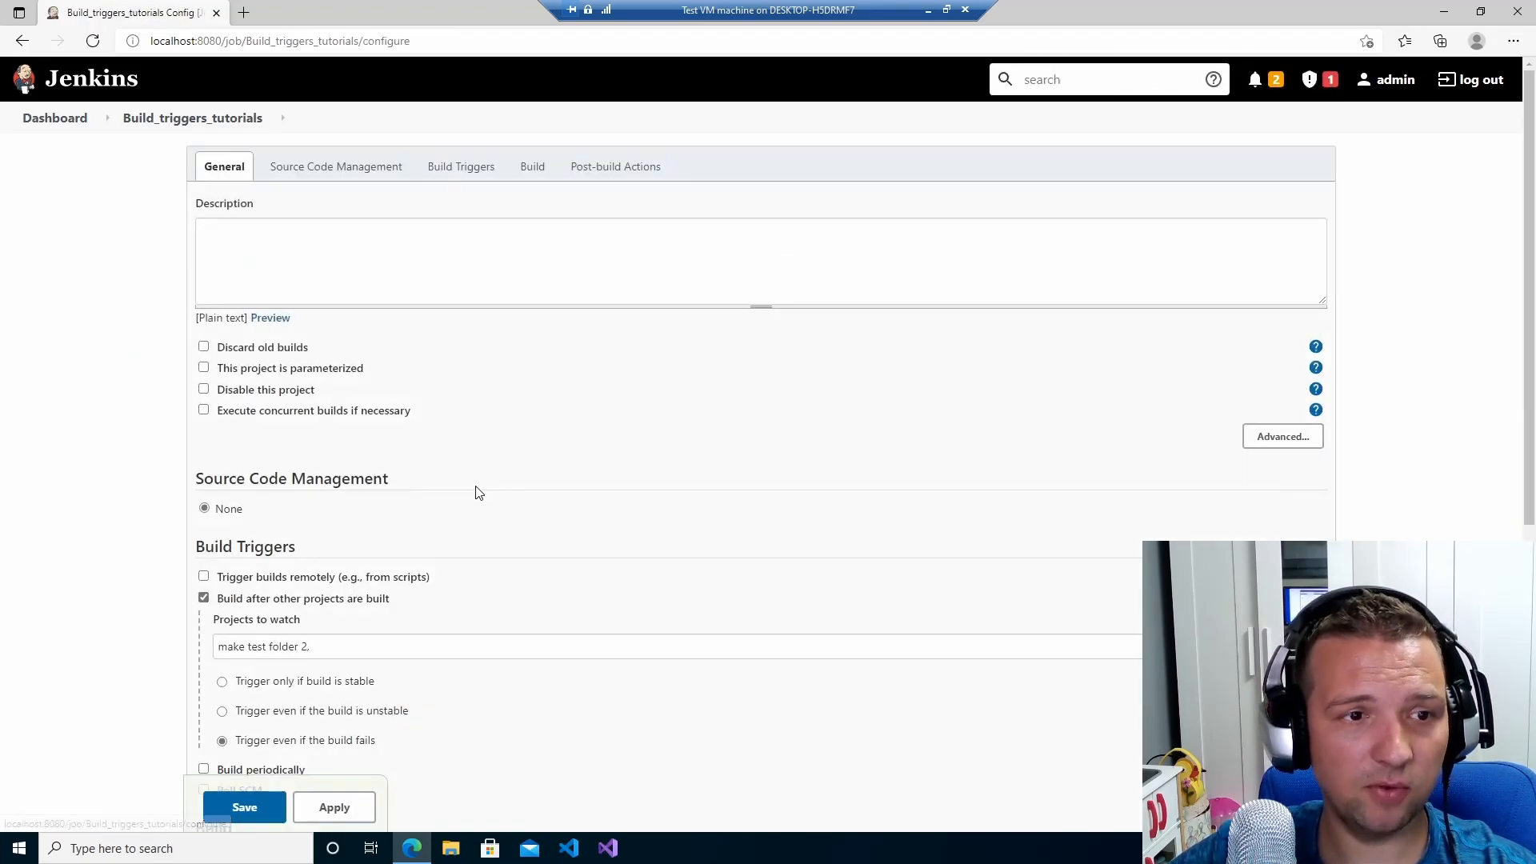
pyautogui.scroll(-5, 400, 456)
pyautogui.scroll(4, 244, 468)
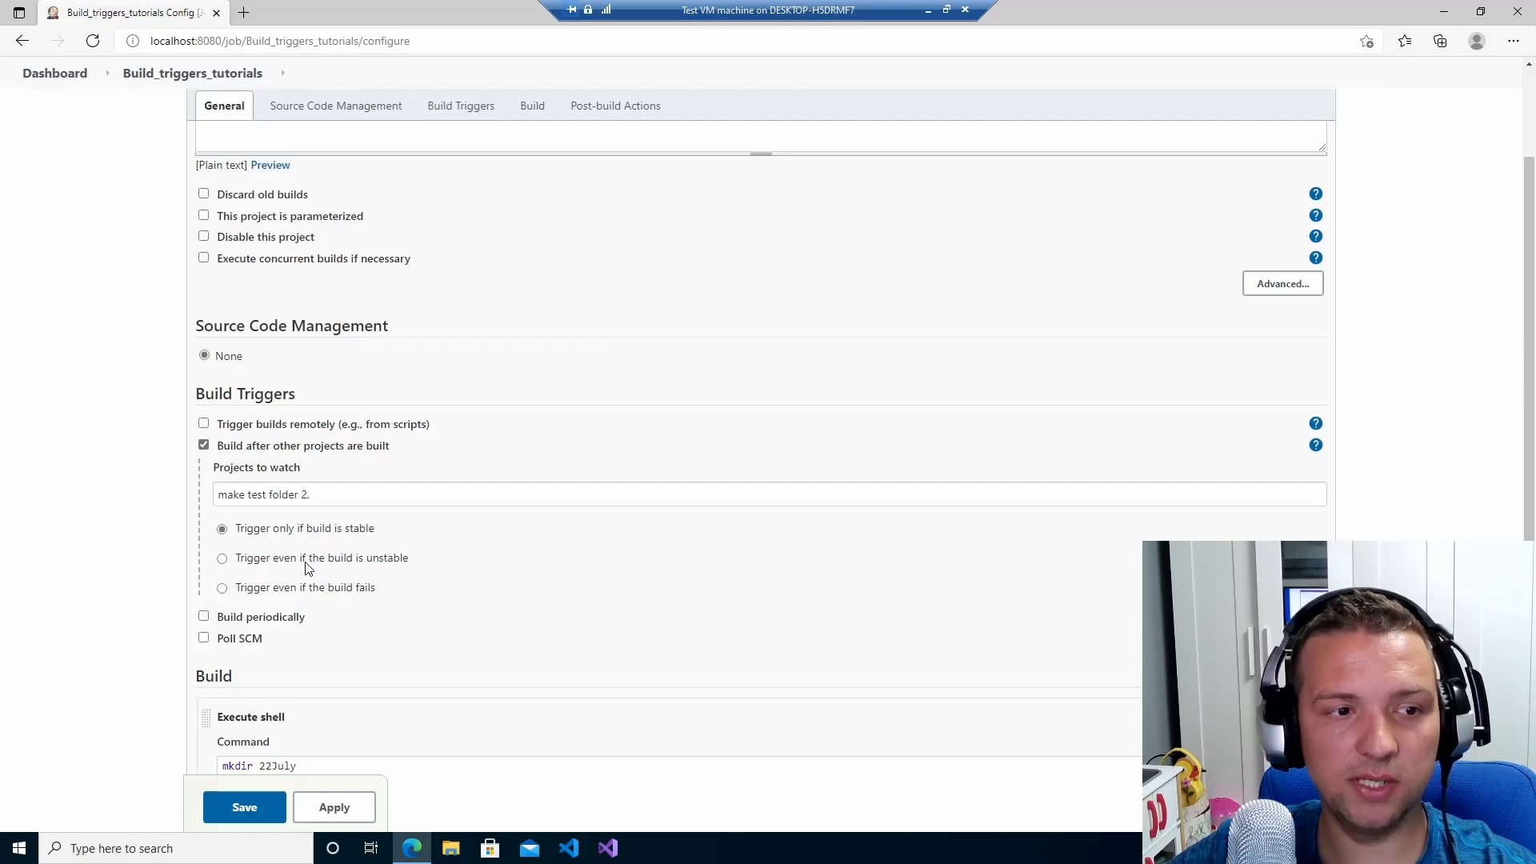
pyautogui.click(332, 528)
pyautogui.click(336, 560)
pyautogui.click(341, 587)
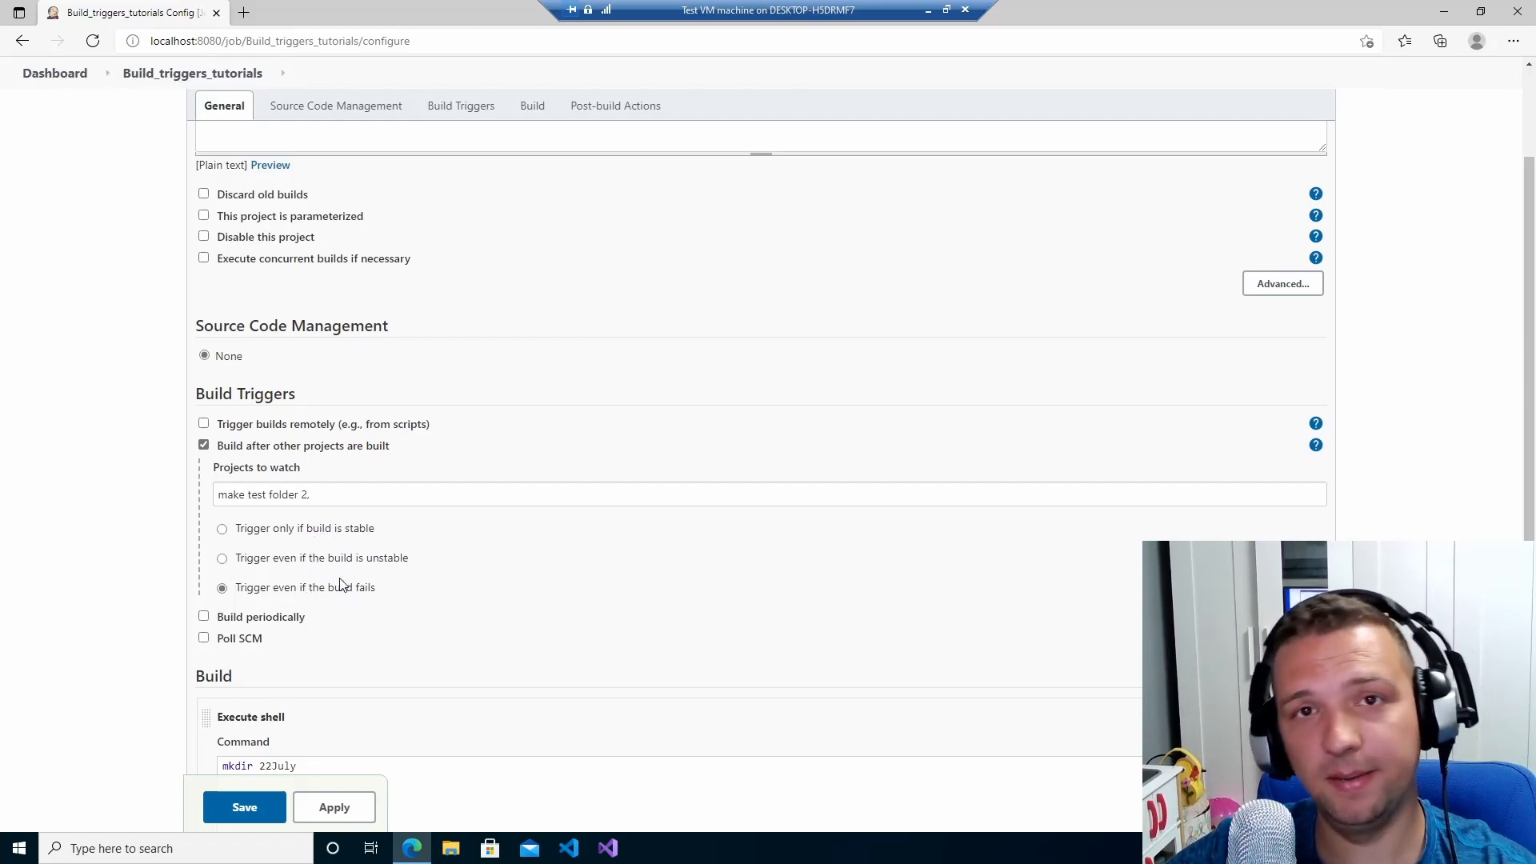
pyautogui.click(350, 529)
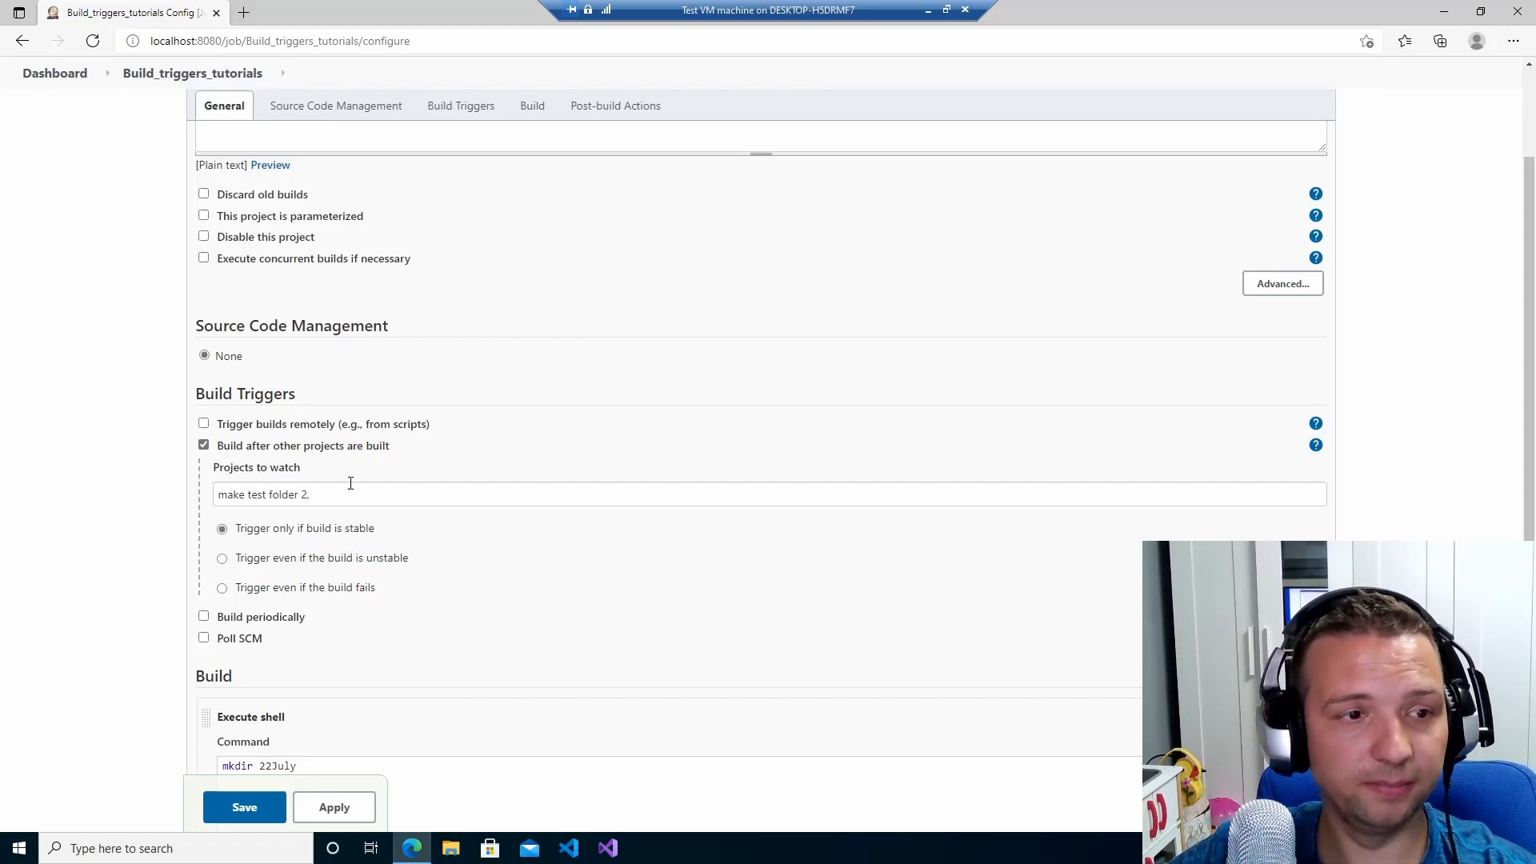
pyautogui.scroll(3, 228, 407)
pyautogui.click(60, 117)
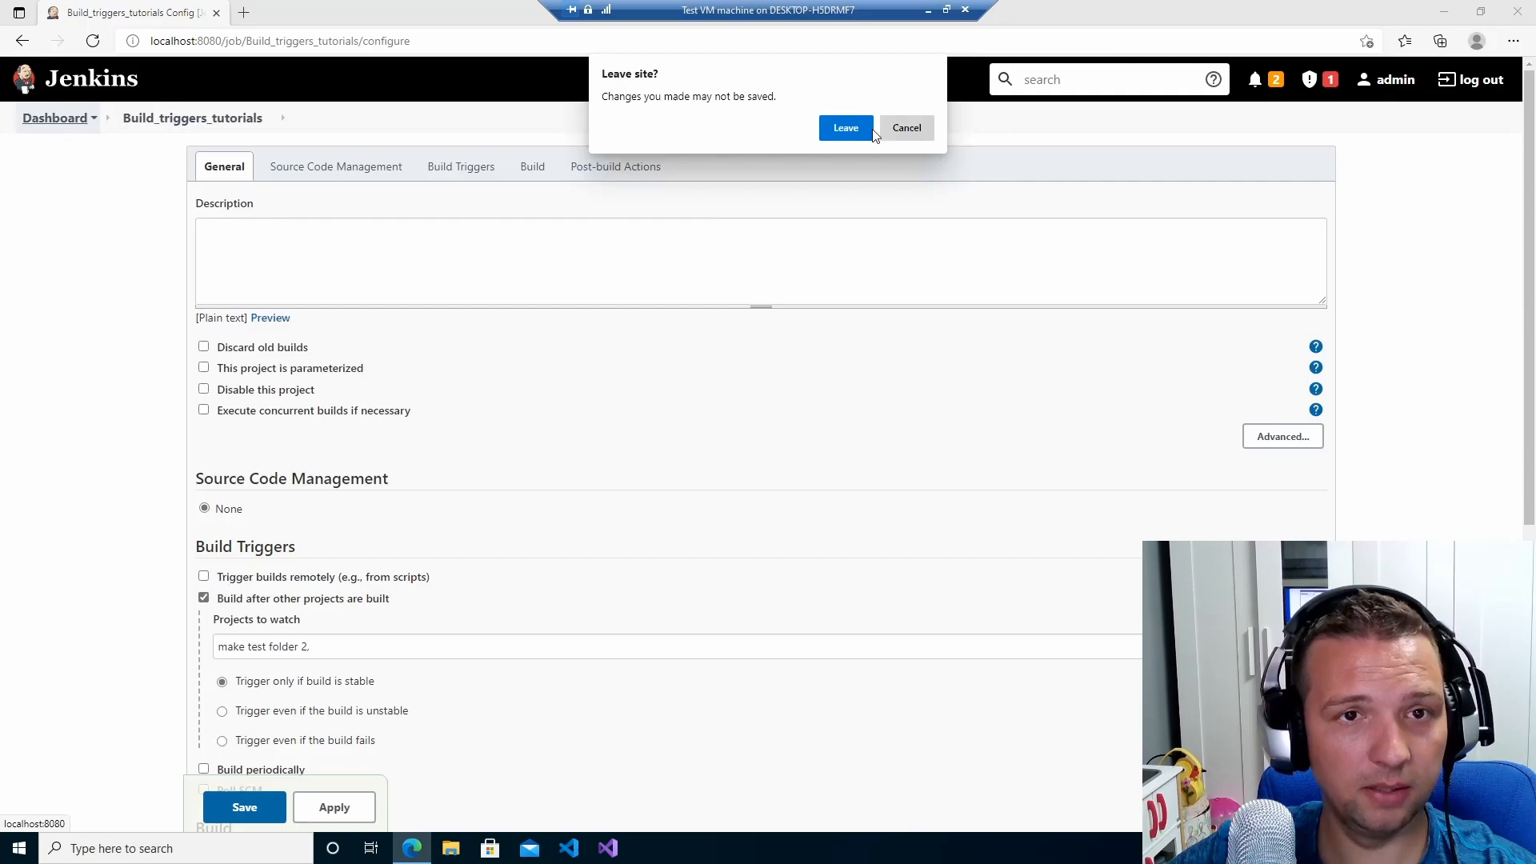
pyautogui.click(846, 128)
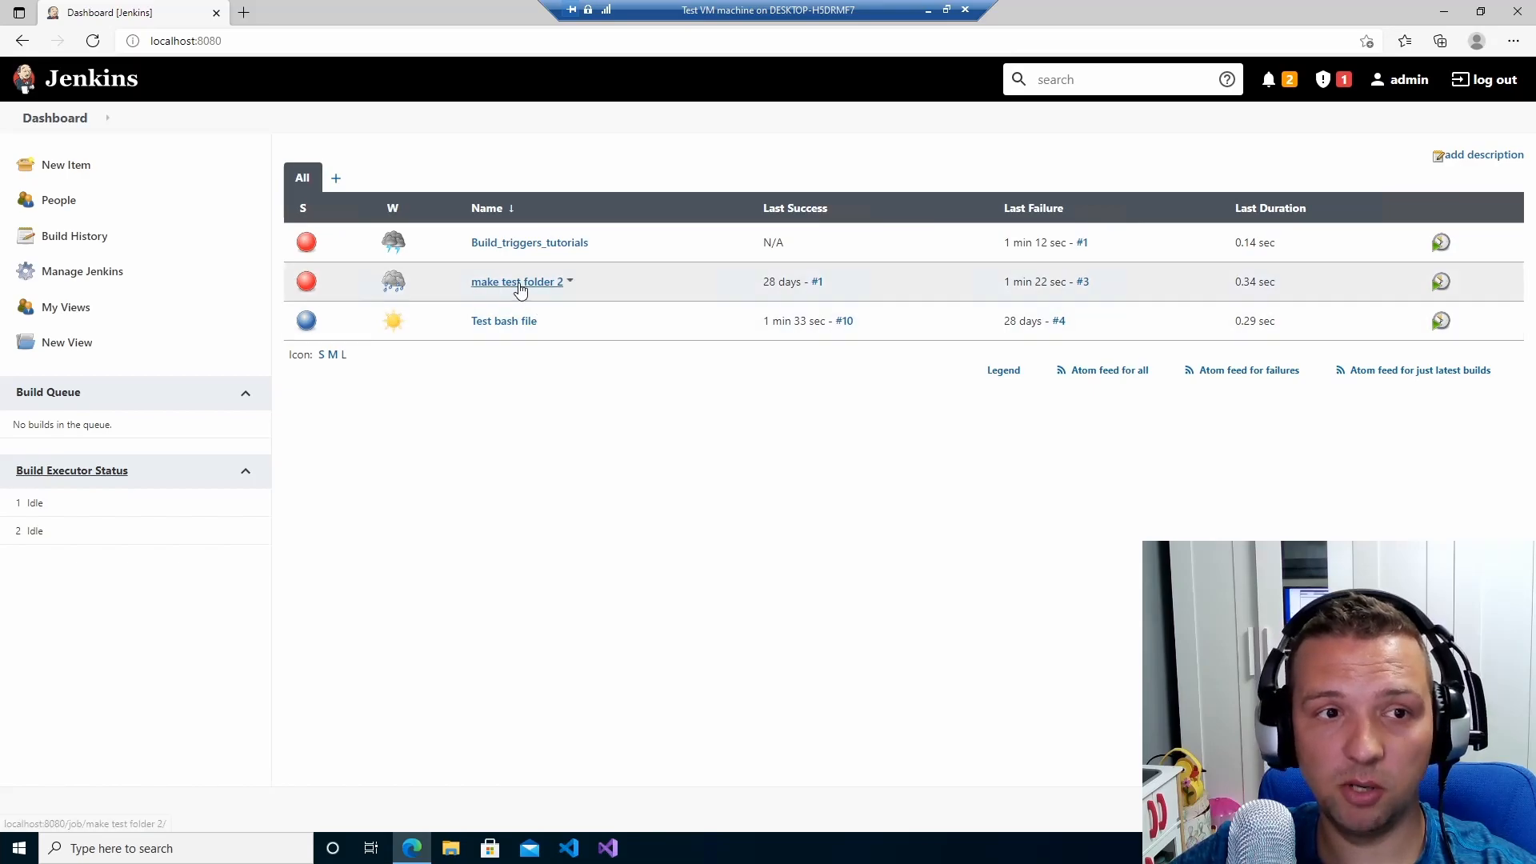
pyautogui.click(572, 283)
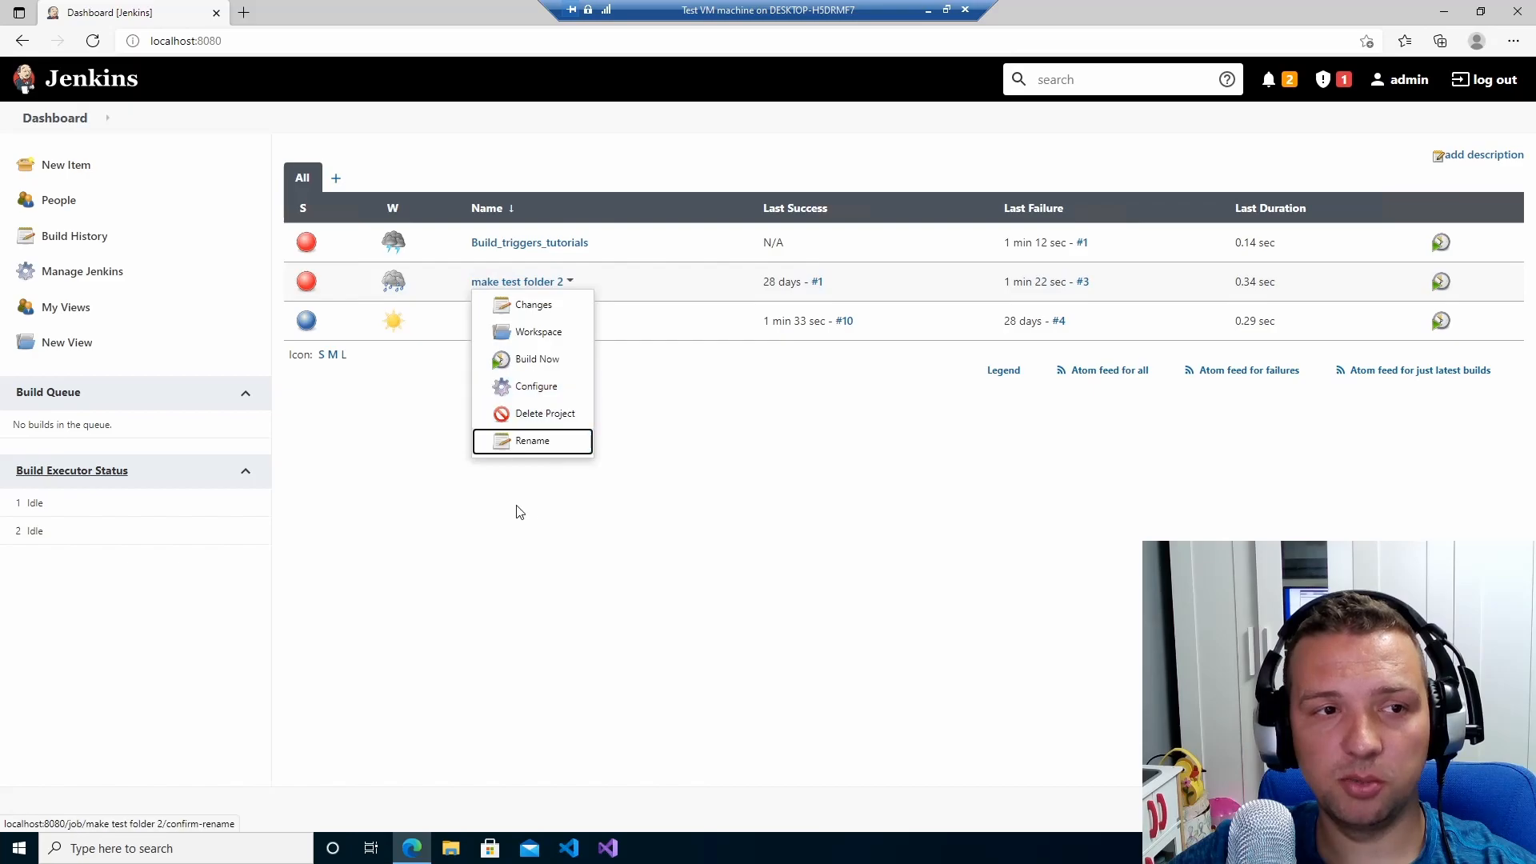
pyautogui.click(560, 637)
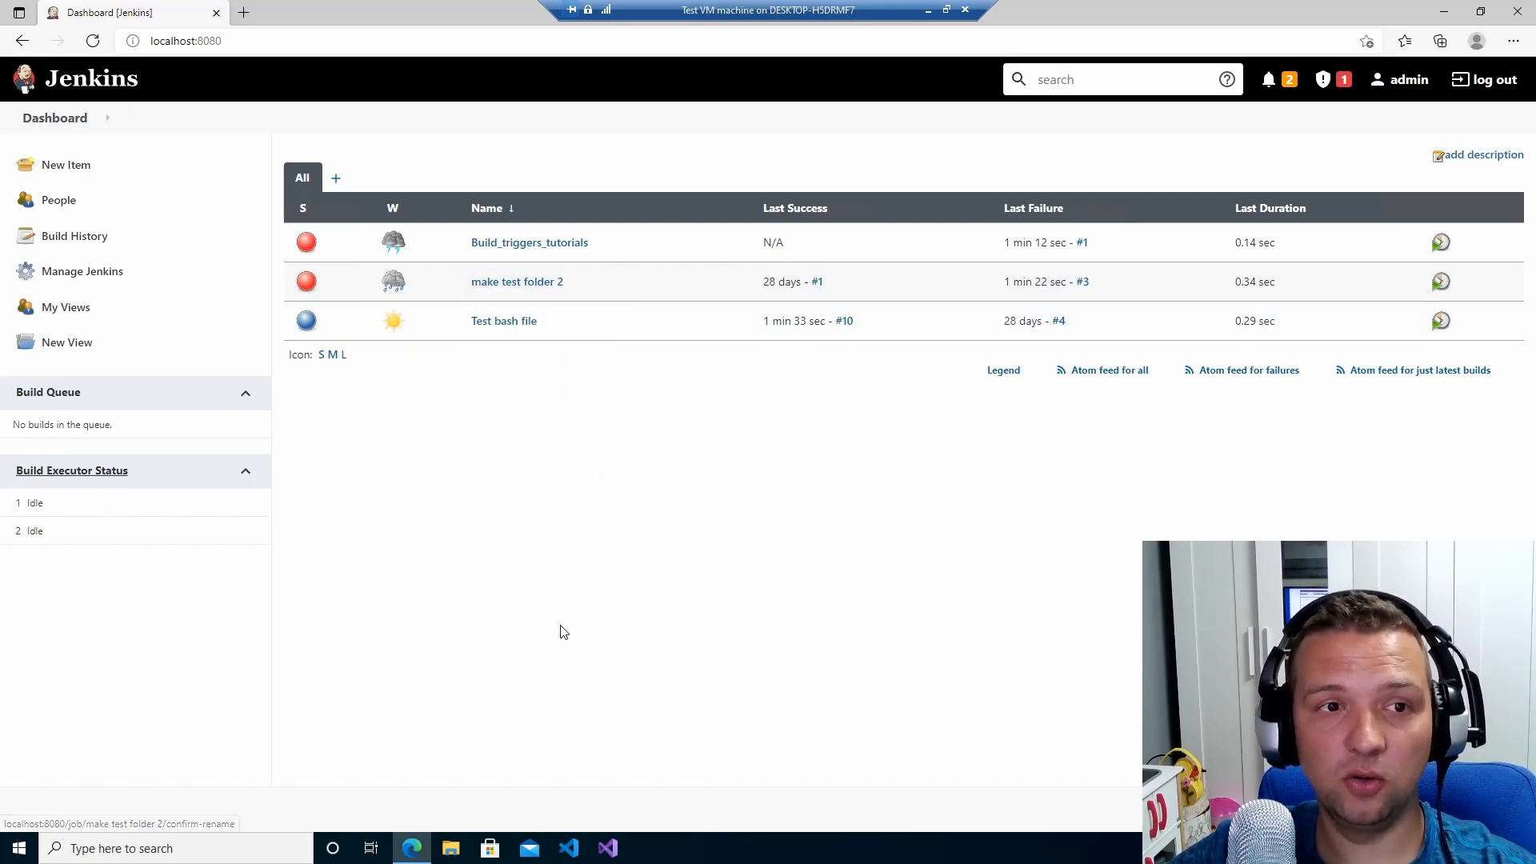
pyautogui.click(572, 283)
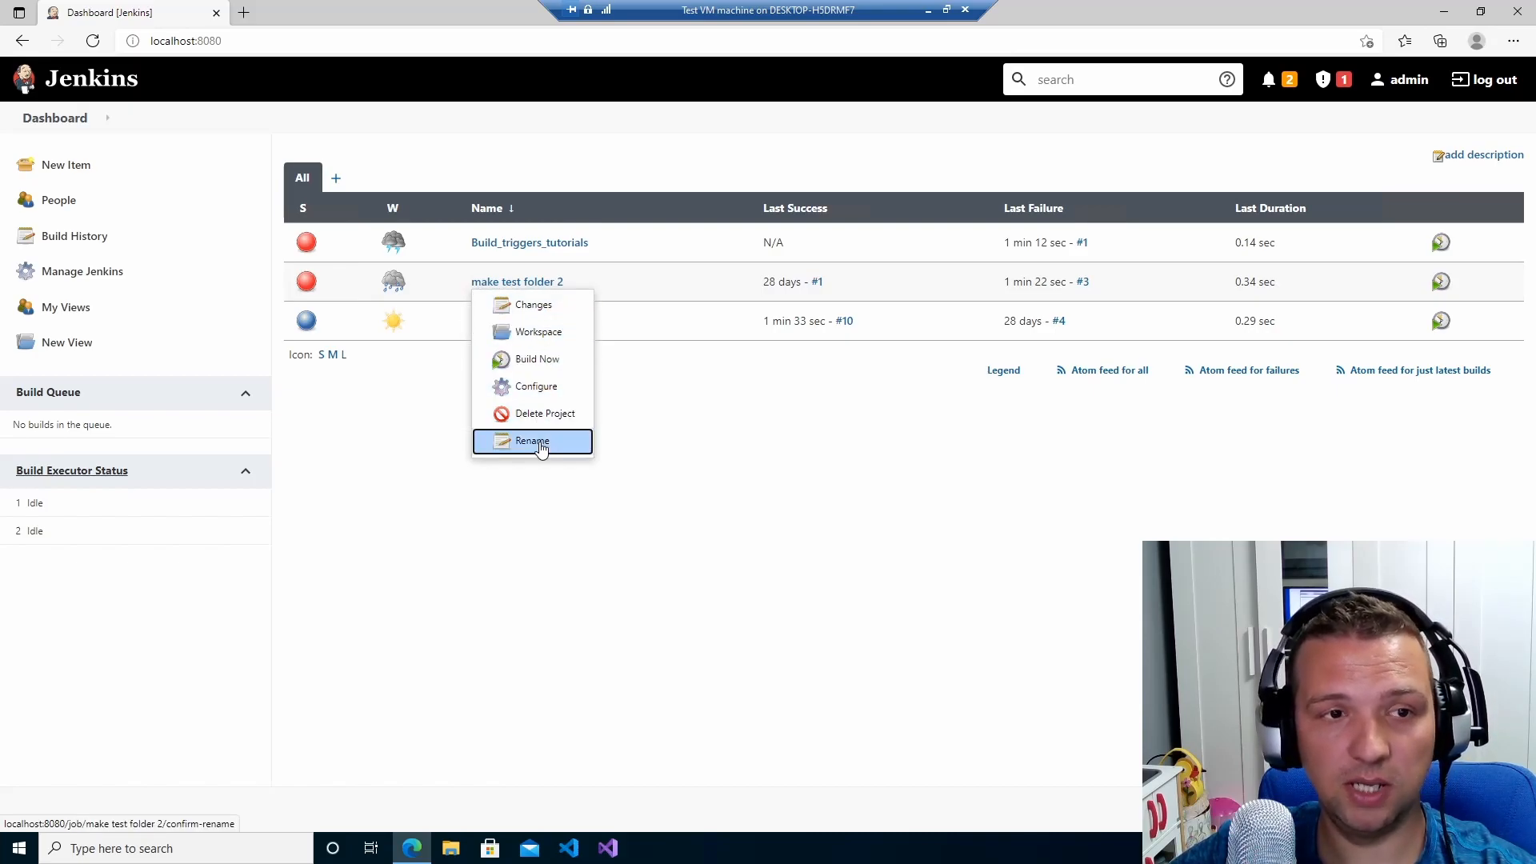
pyautogui.click(741, 541)
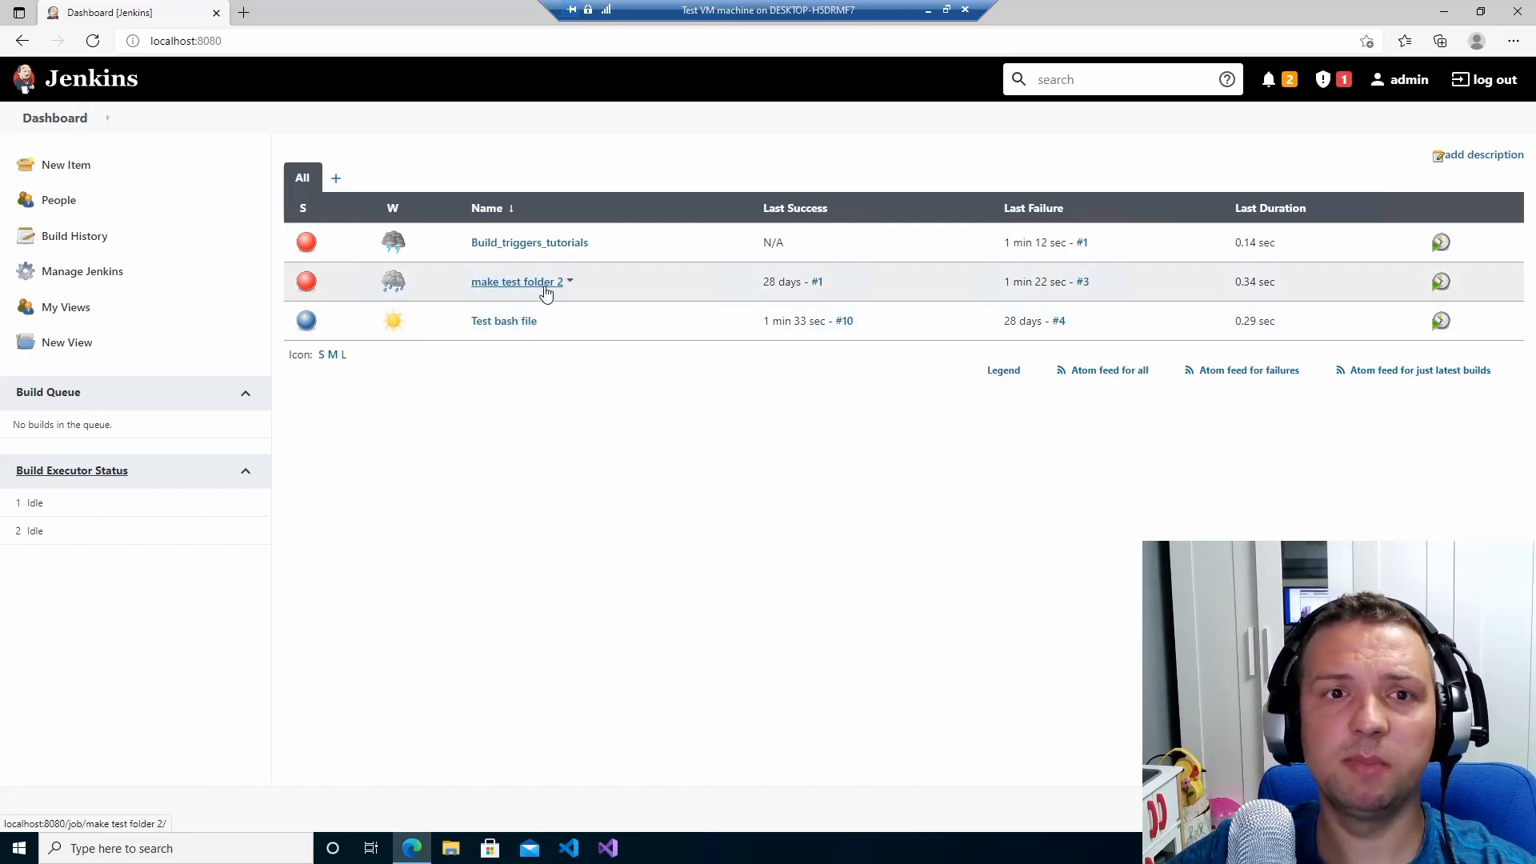
pyautogui.click(568, 283)
# Inspect the jenkinsTest2 folder in the workspace of the make test folder 2 project
pyautogui.click(520, 283)
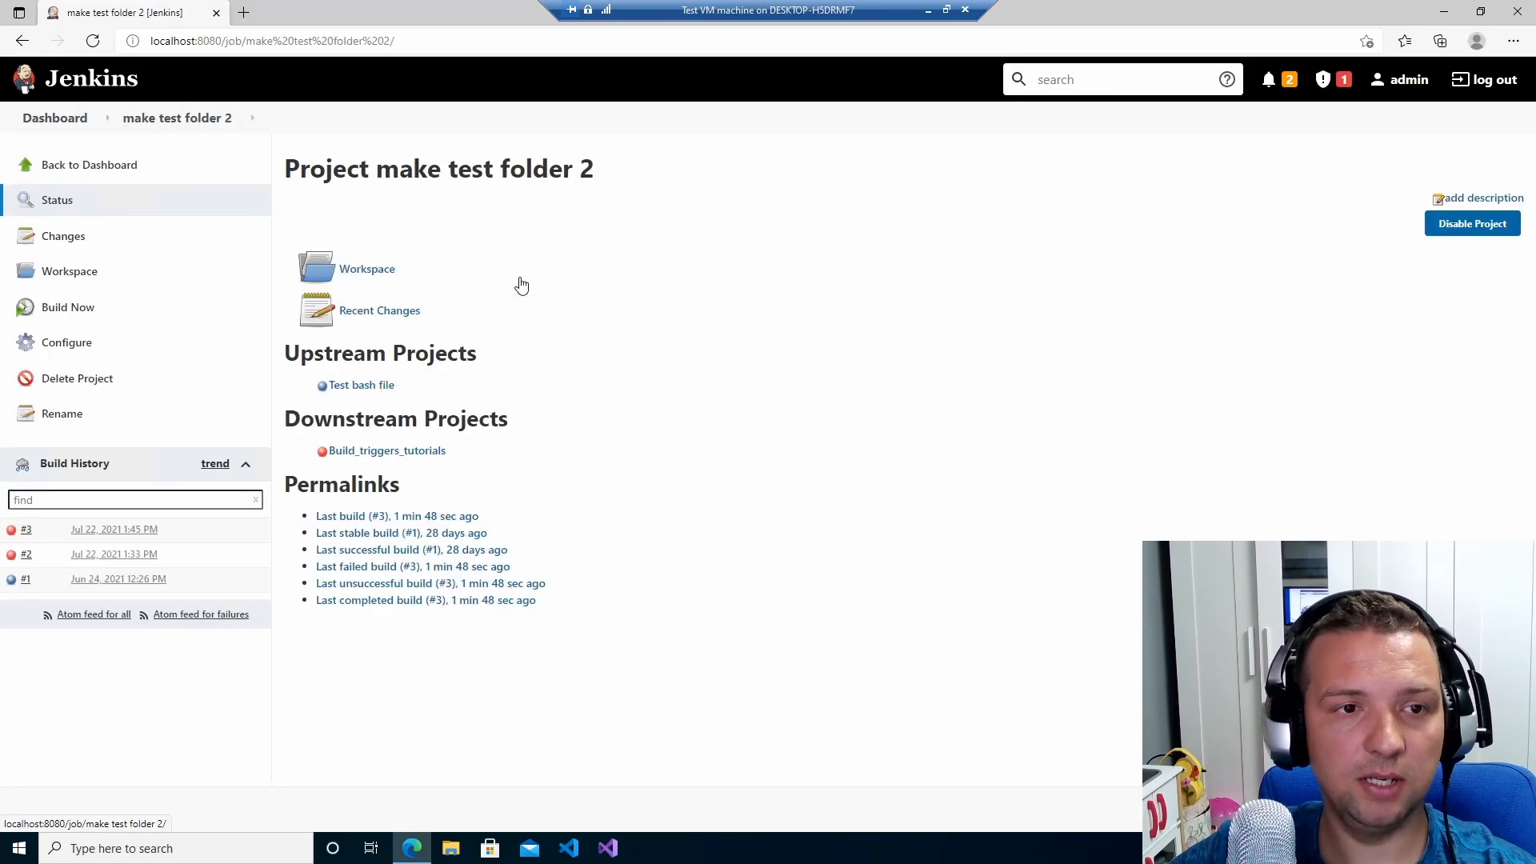
pyautogui.click(102, 286)
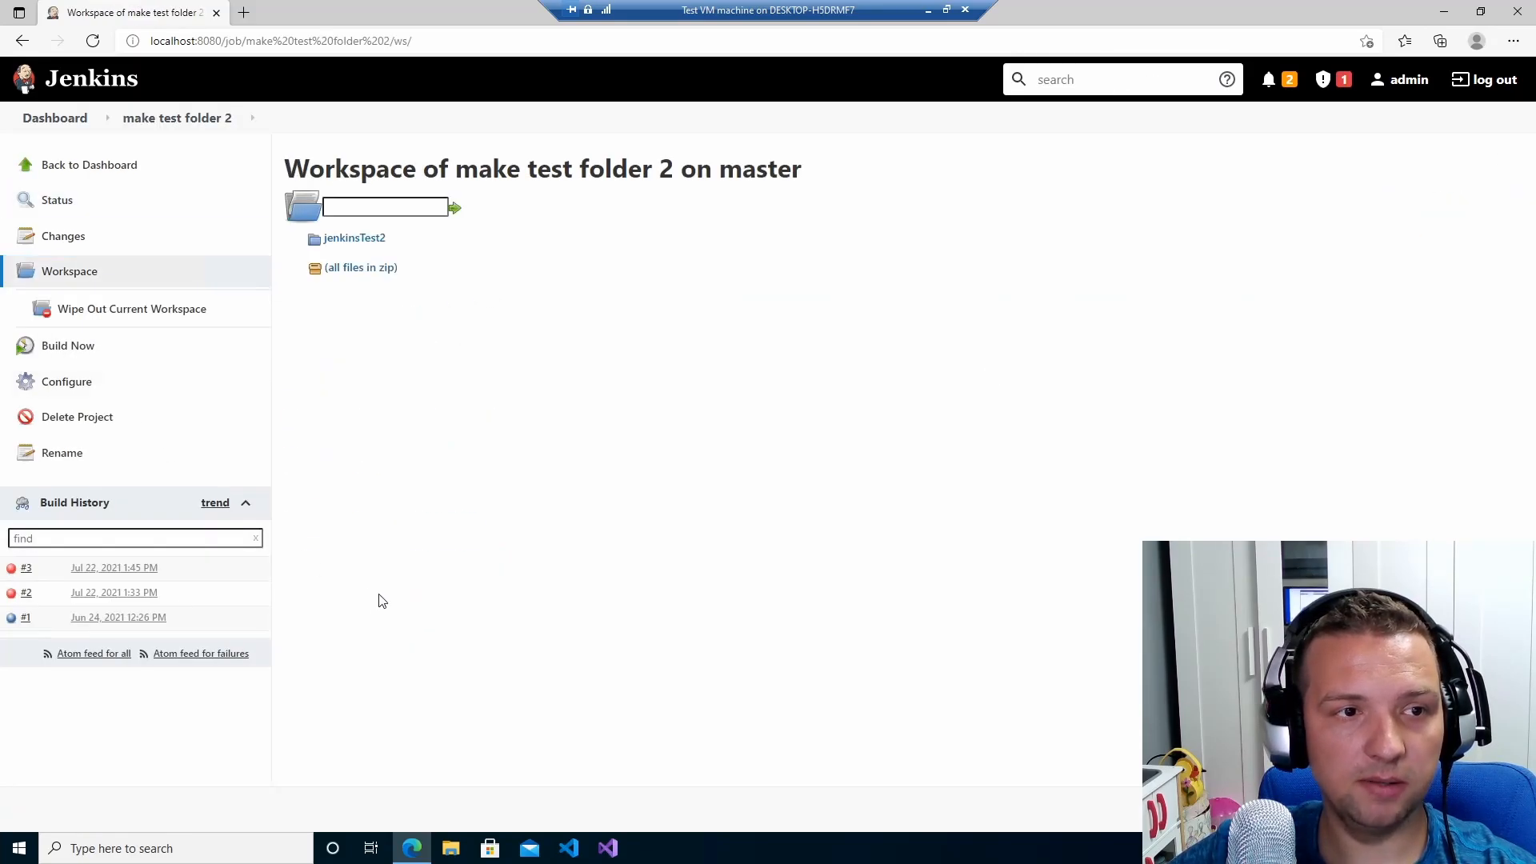
pyautogui.click(354, 240)
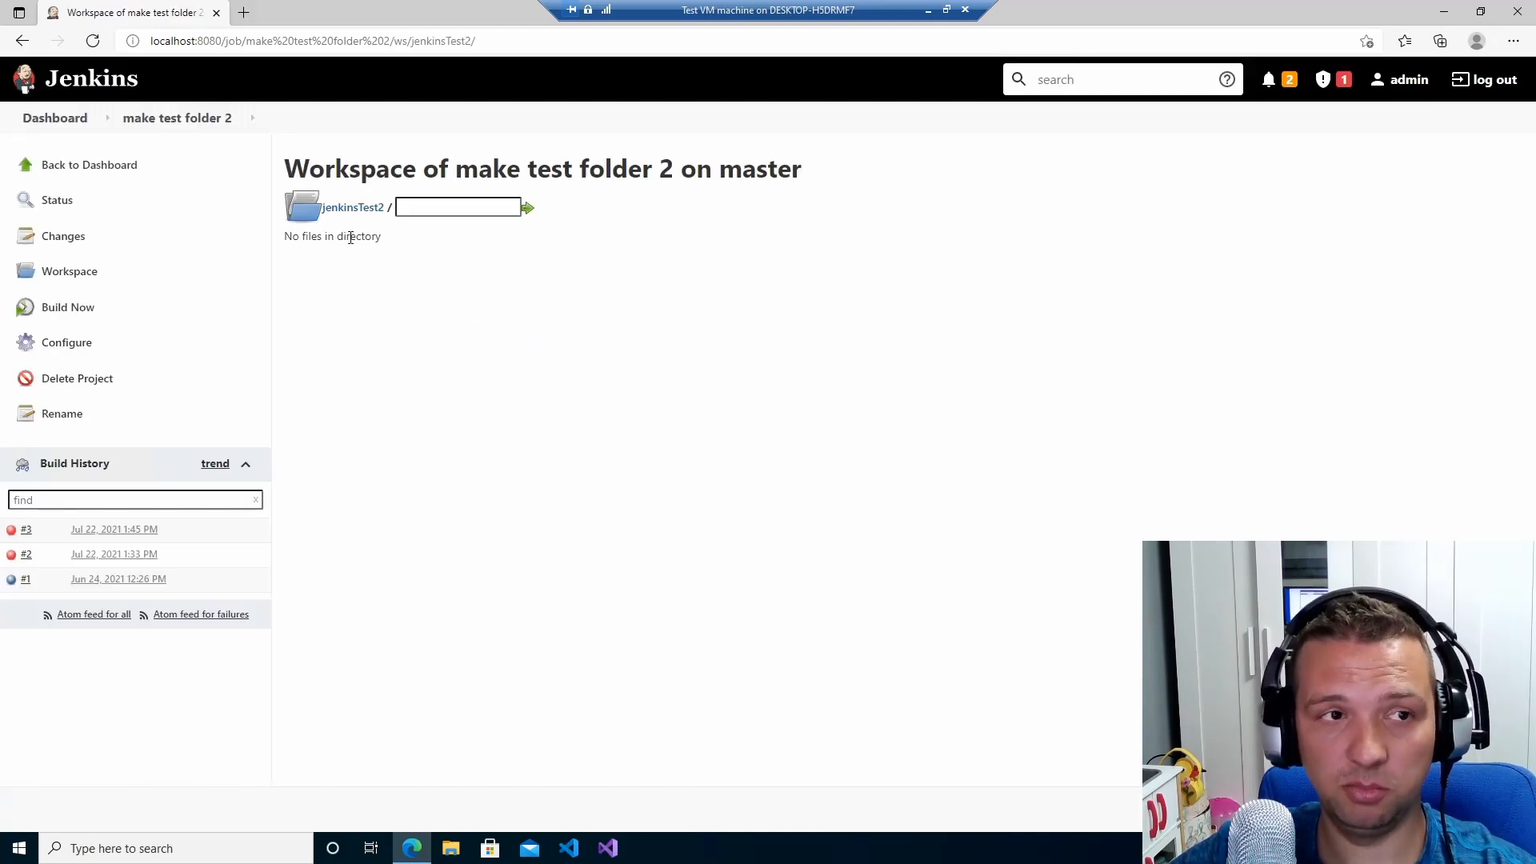
# Start a new build of the Test bash file project from its project page
pyautogui.click(72, 121)
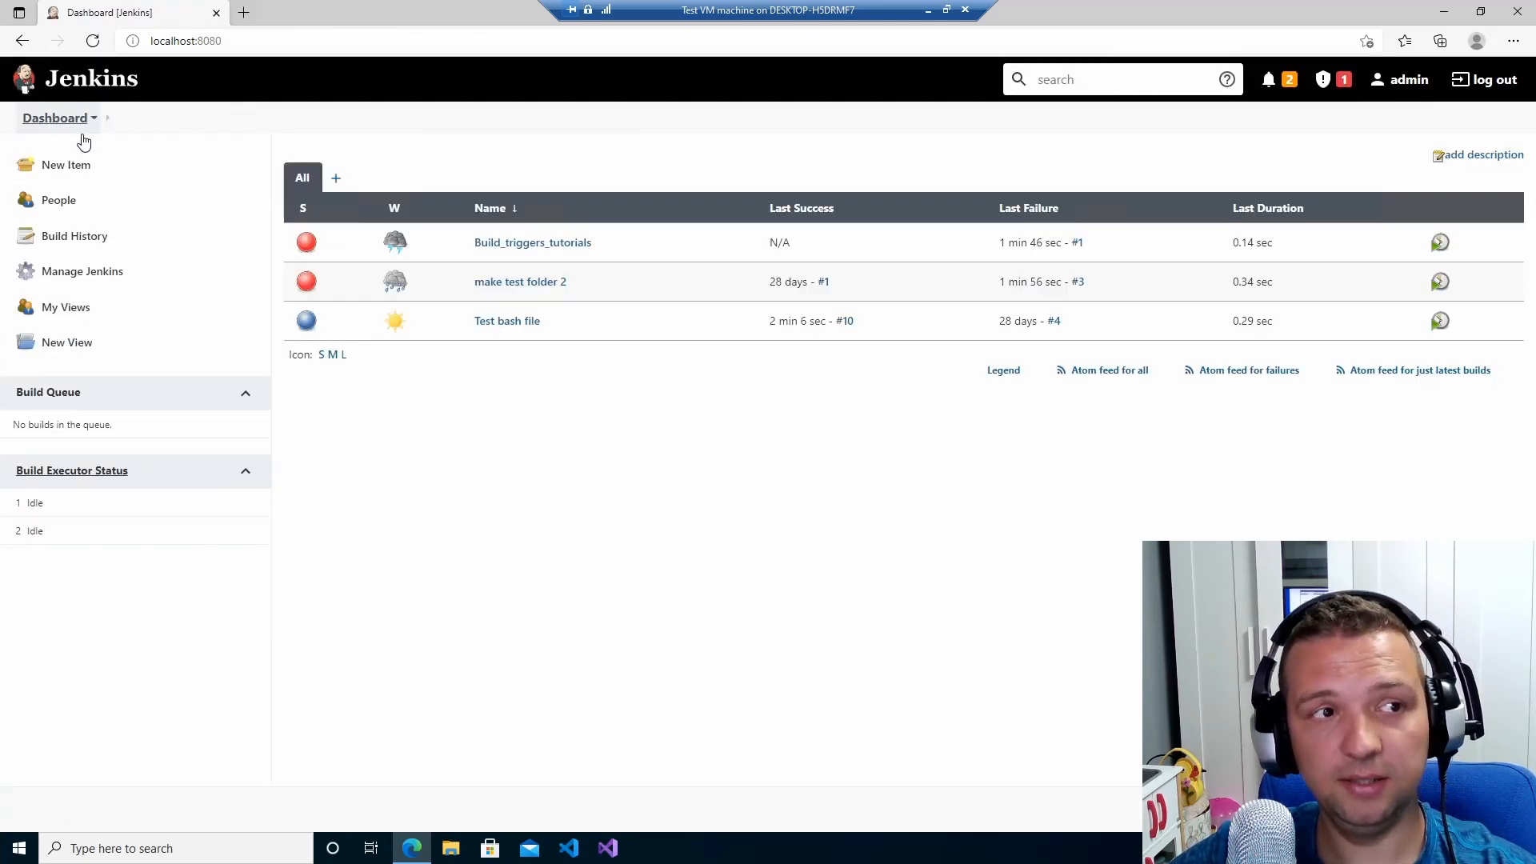
pyautogui.click(496, 324)
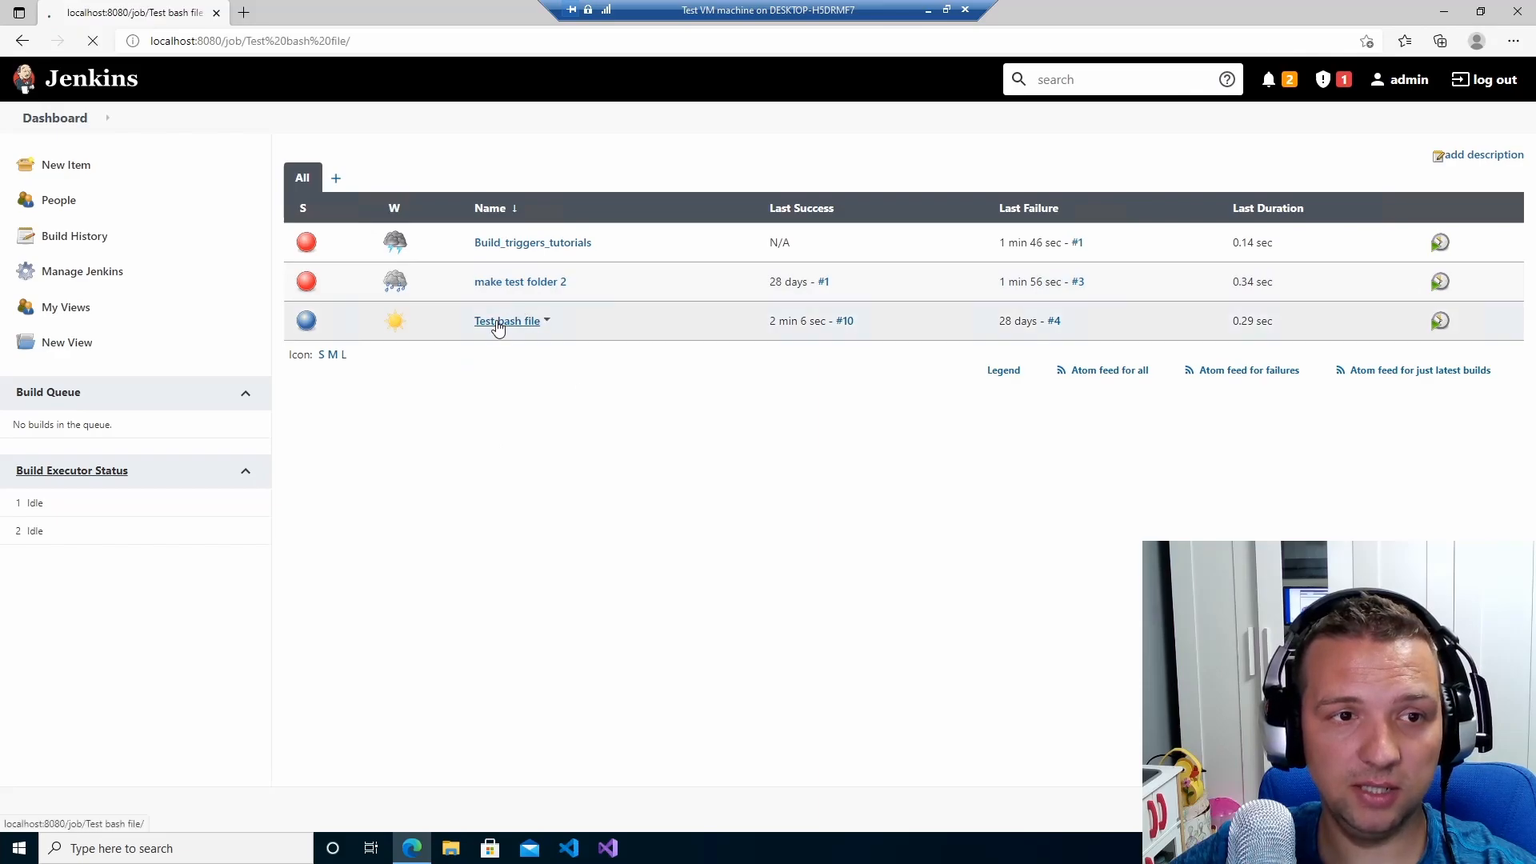
pyautogui.click(90, 311)
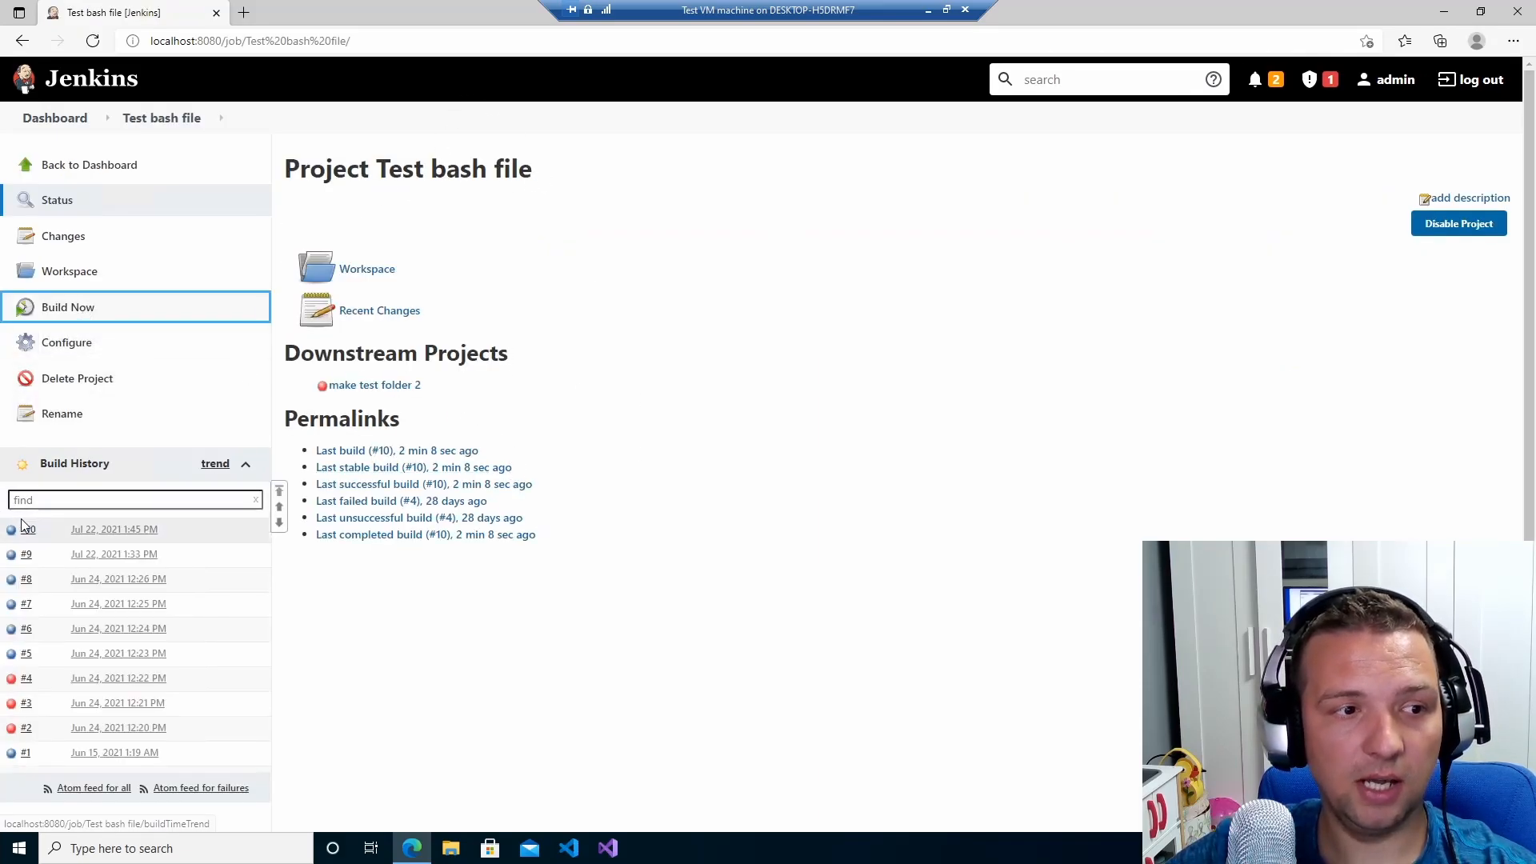
# Review the mkdir and rmdir lines of the batch command in the Test bash file configuration, and return to the project page without saving
pyautogui.click(131, 349)
pyautogui.scroll(-5, 432, 456)
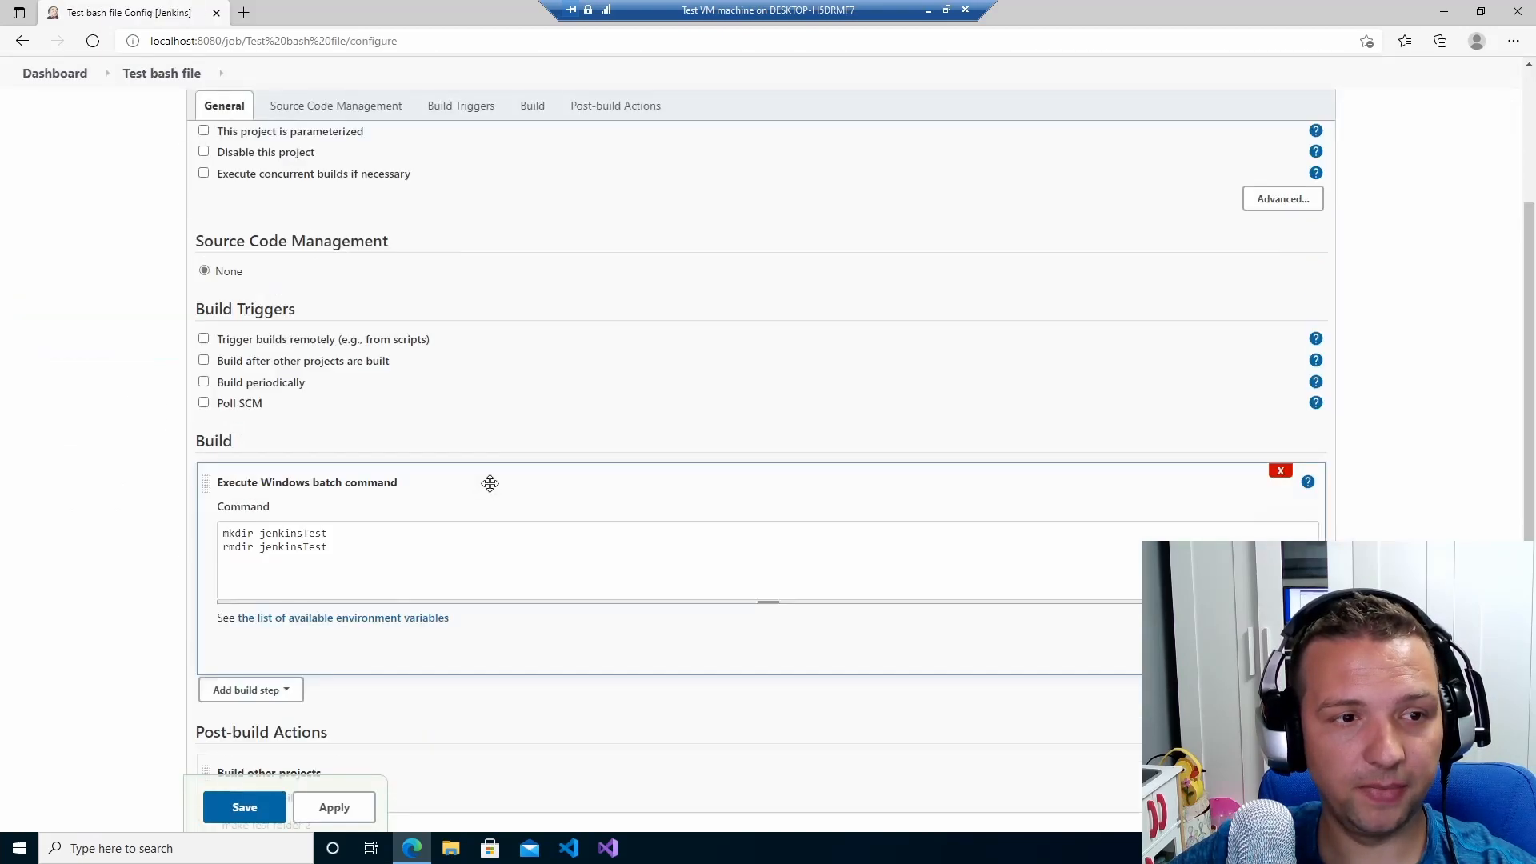
pyautogui.scroll(-3, 472, 483)
pyautogui.moveTo(224, 302); pyautogui.dragTo(364, 323)
pyautogui.scroll(8, 222, 342)
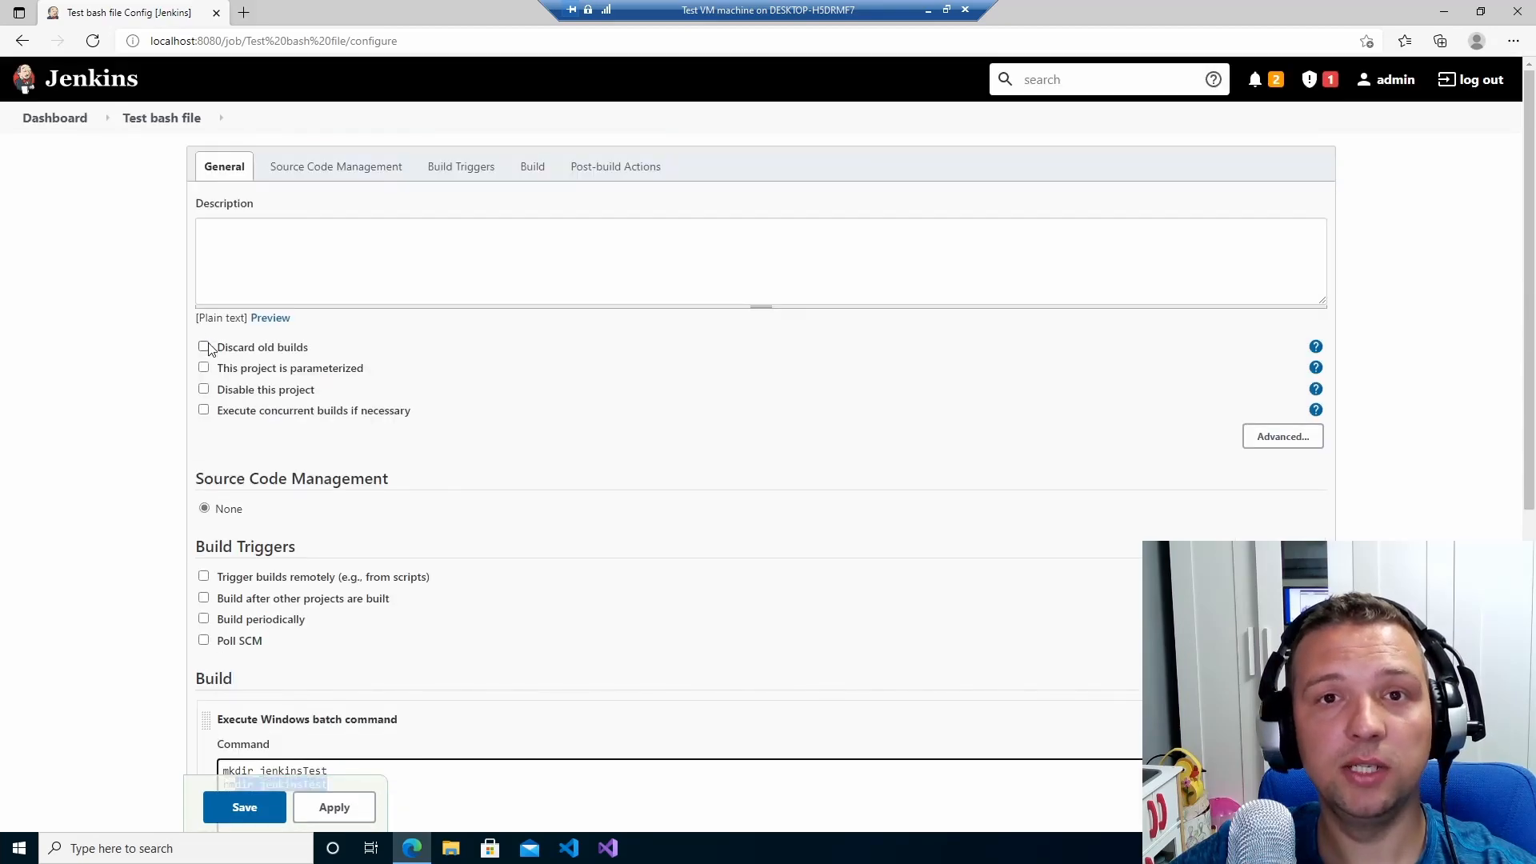
pyautogui.click(160, 120)
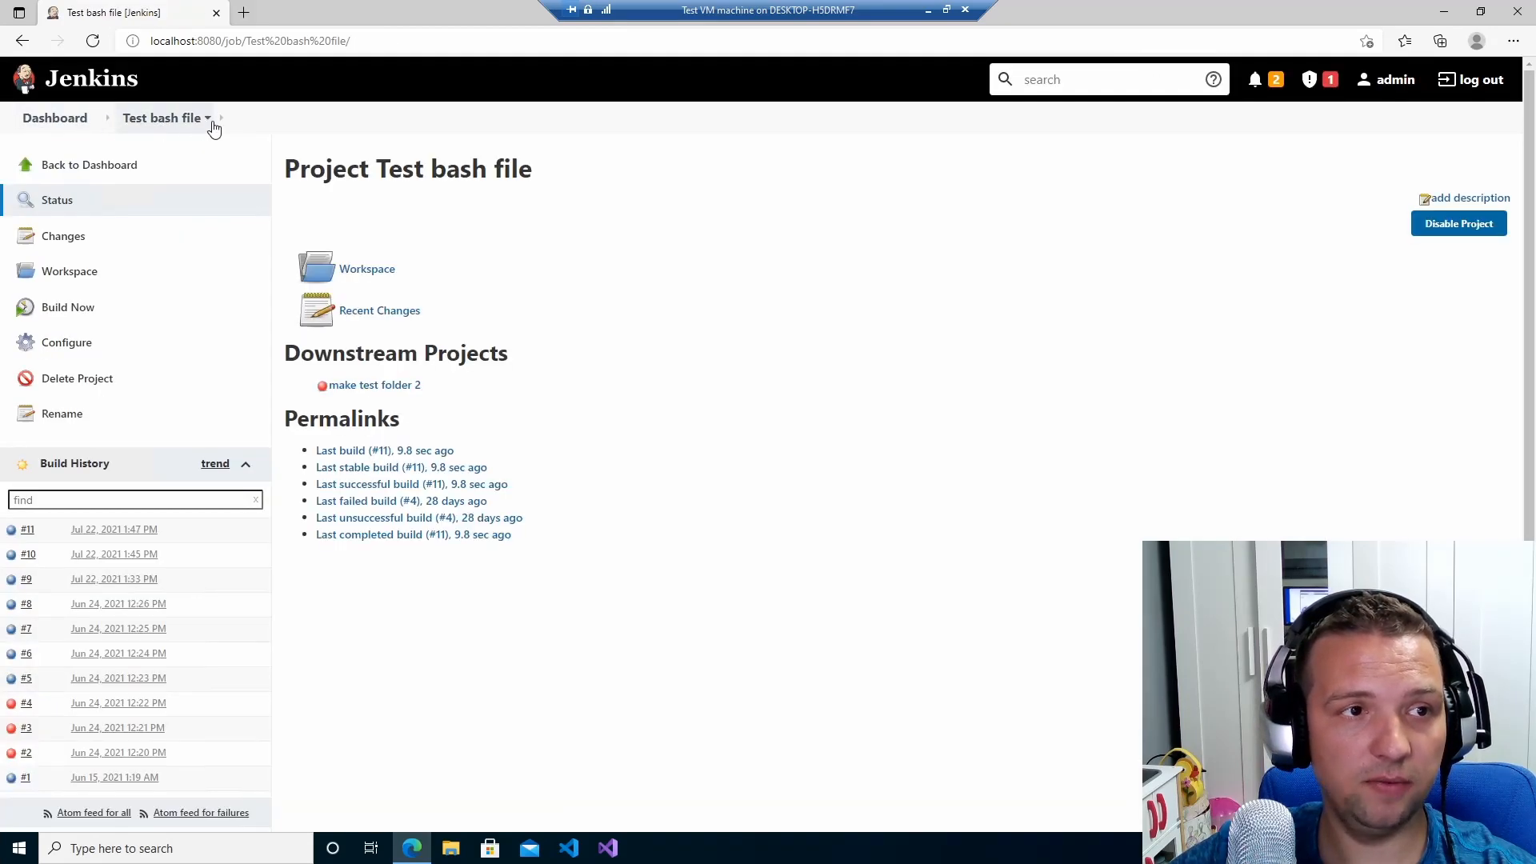
# Inspect the workspace of the Test bash file project for leftover folders, and return to the dashboard
pyautogui.click(209, 120)
pyautogui.click(199, 200)
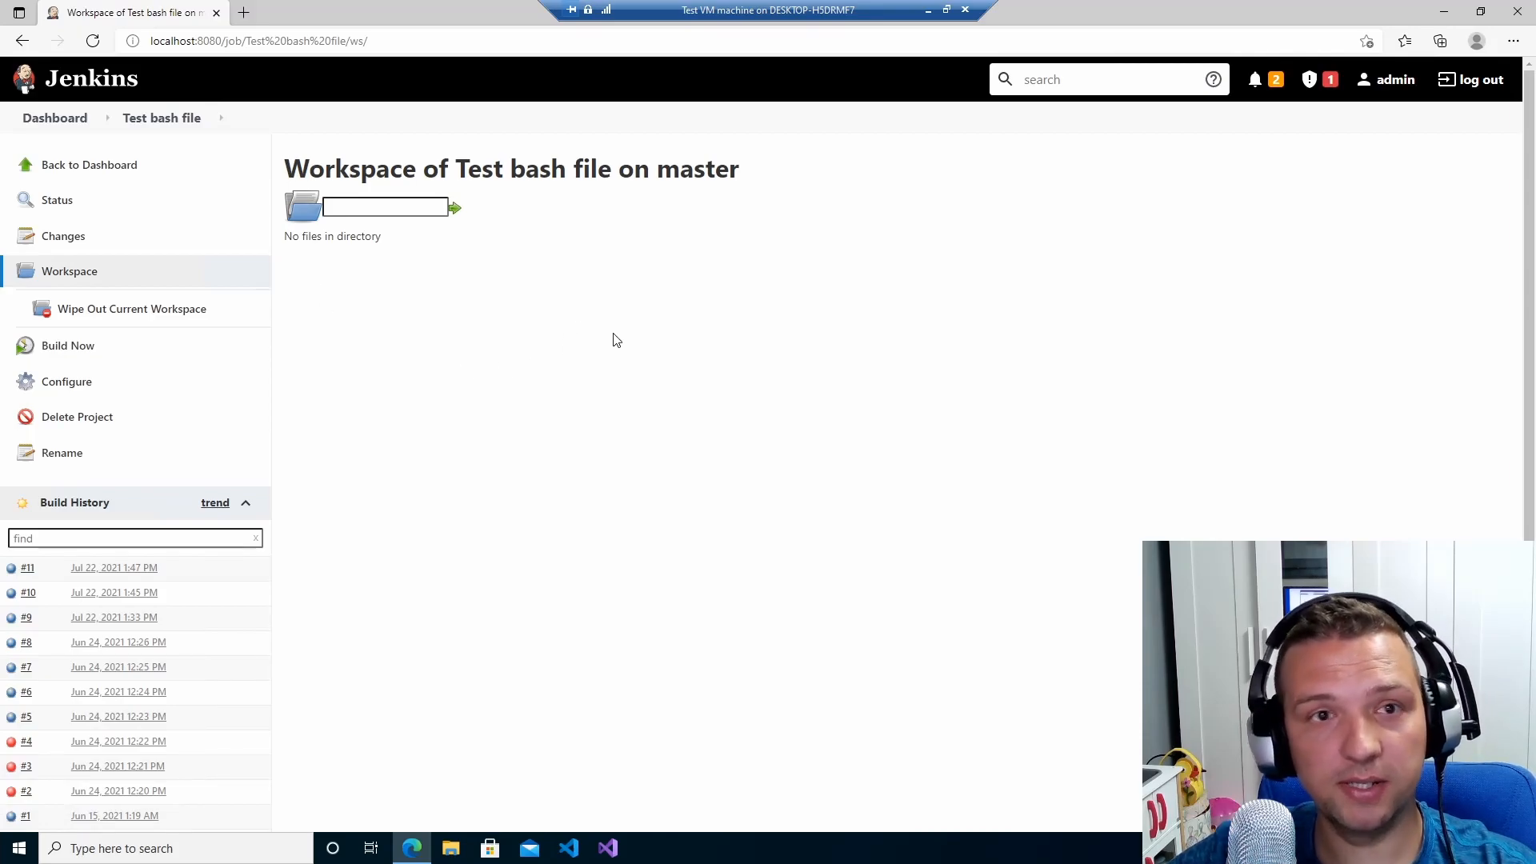
pyautogui.moveTo(426, 258); pyautogui.dragTo(304, 264)
pyautogui.click(195, 199)
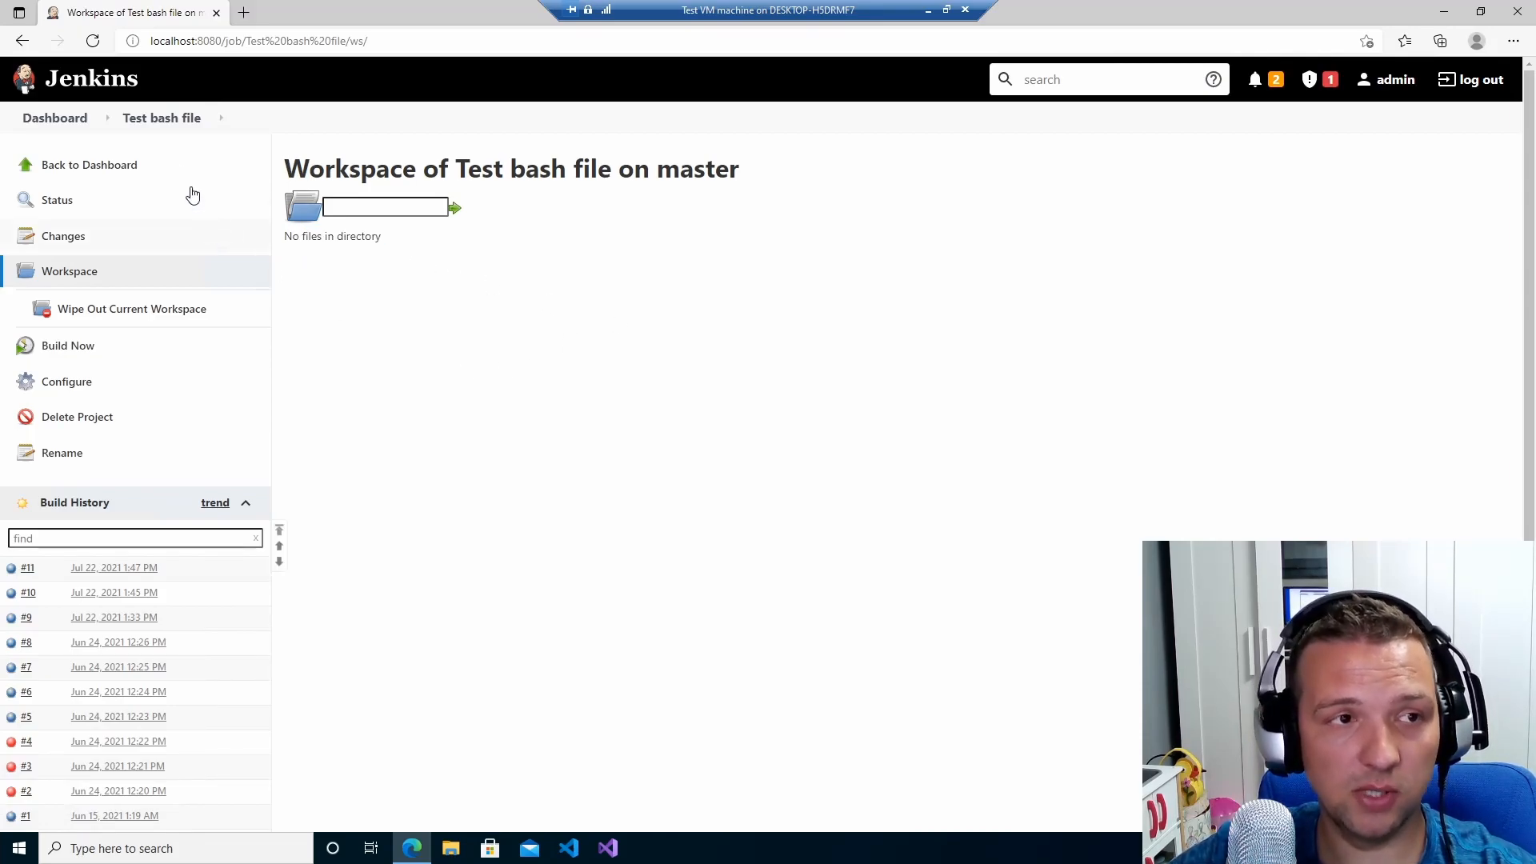
pyautogui.click(69, 120)
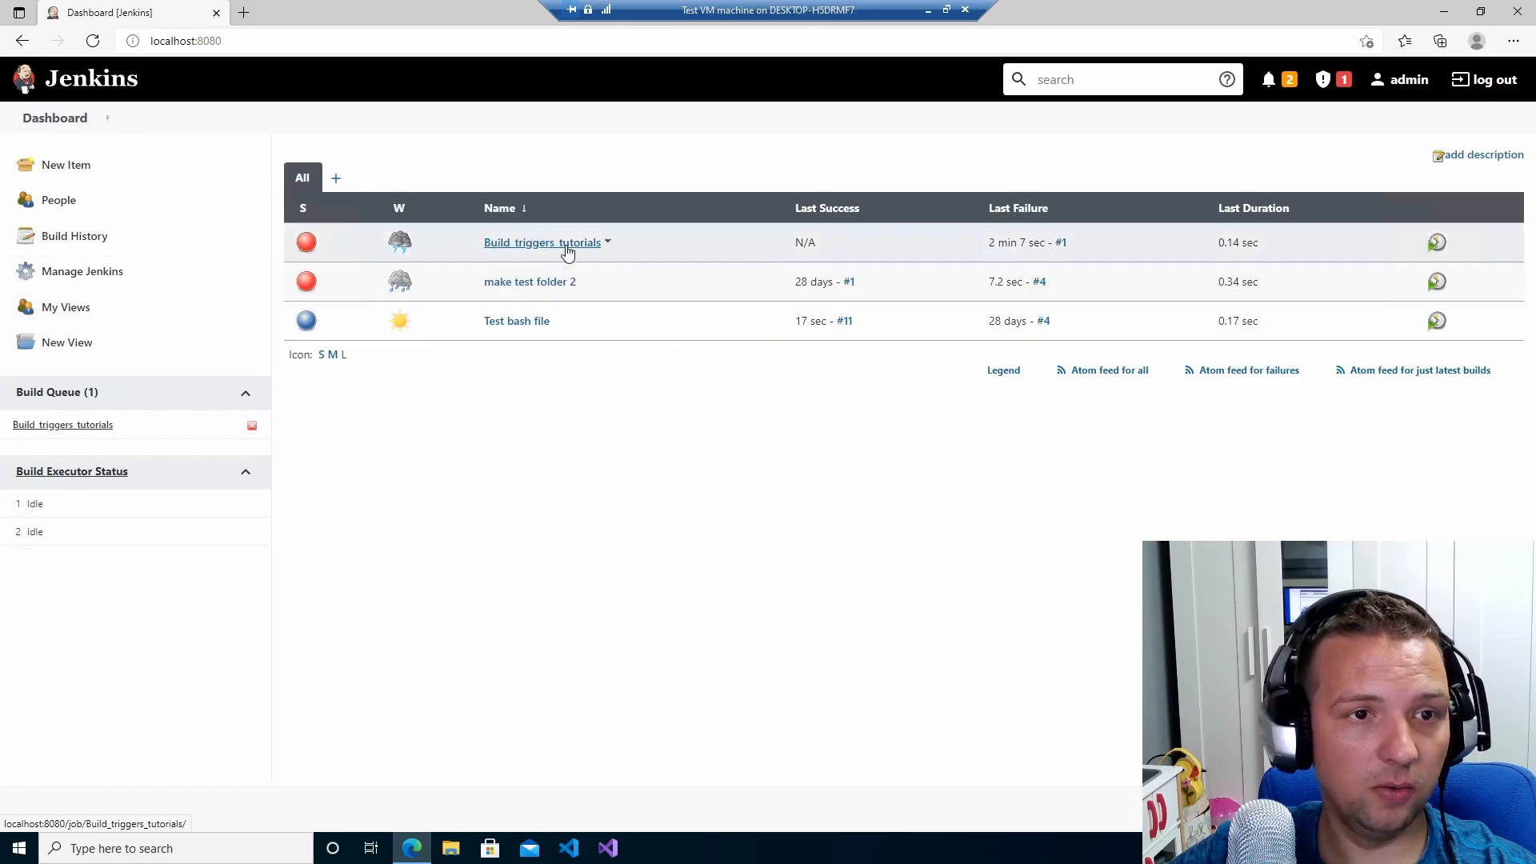
pyautogui.click(583, 283)
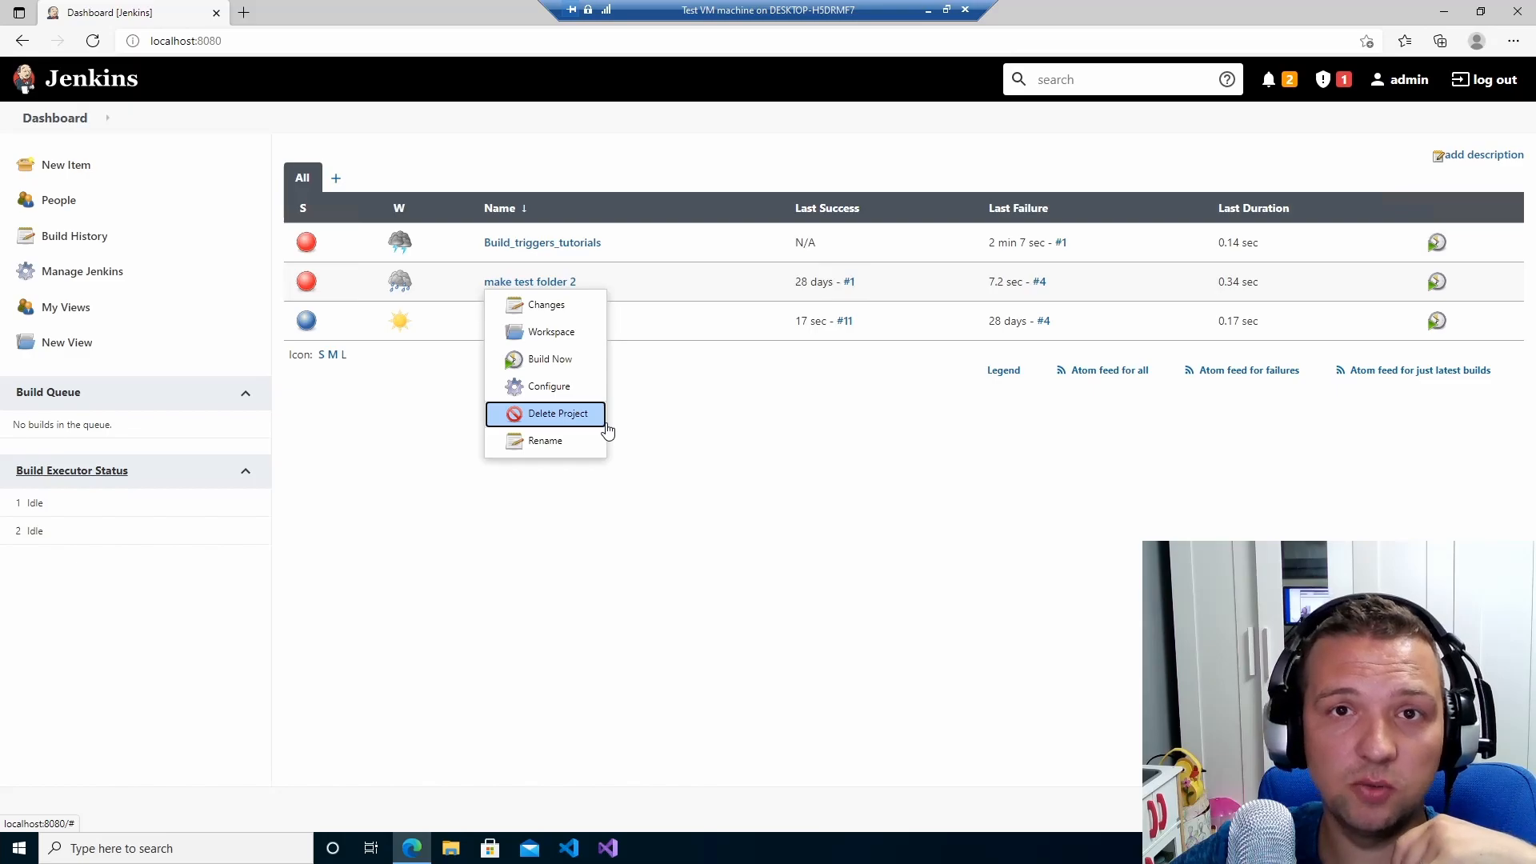
pyautogui.click(430, 449)
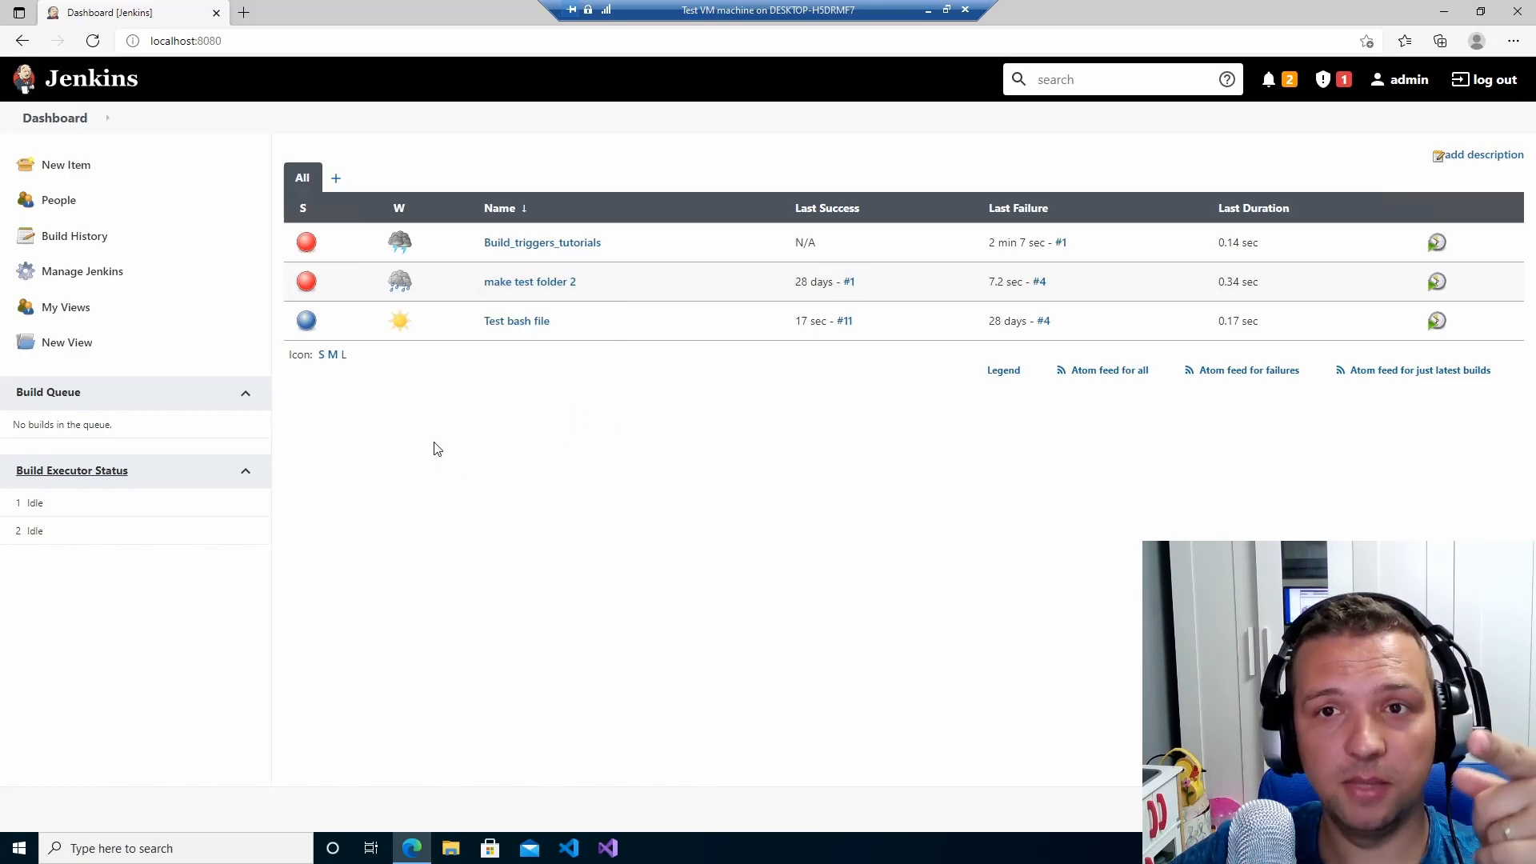